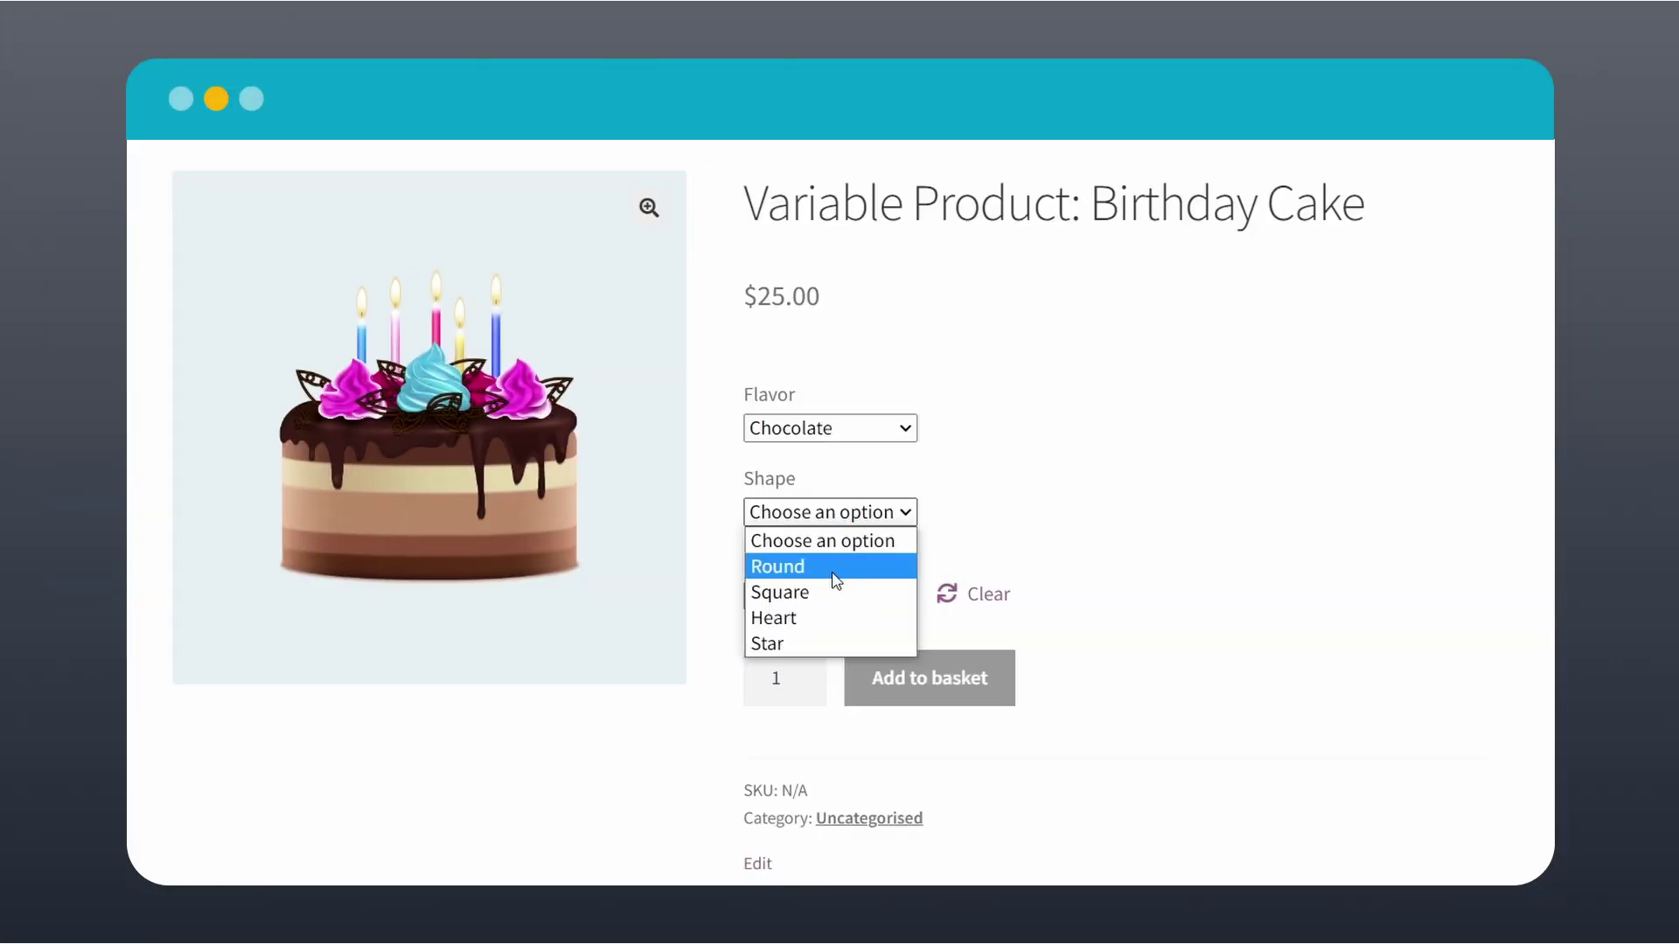
Step: On the default Birthday Cake, pick Round shape, then Pale blue and Candy pink icing
left_click(838, 588)
left_click(806, 699)
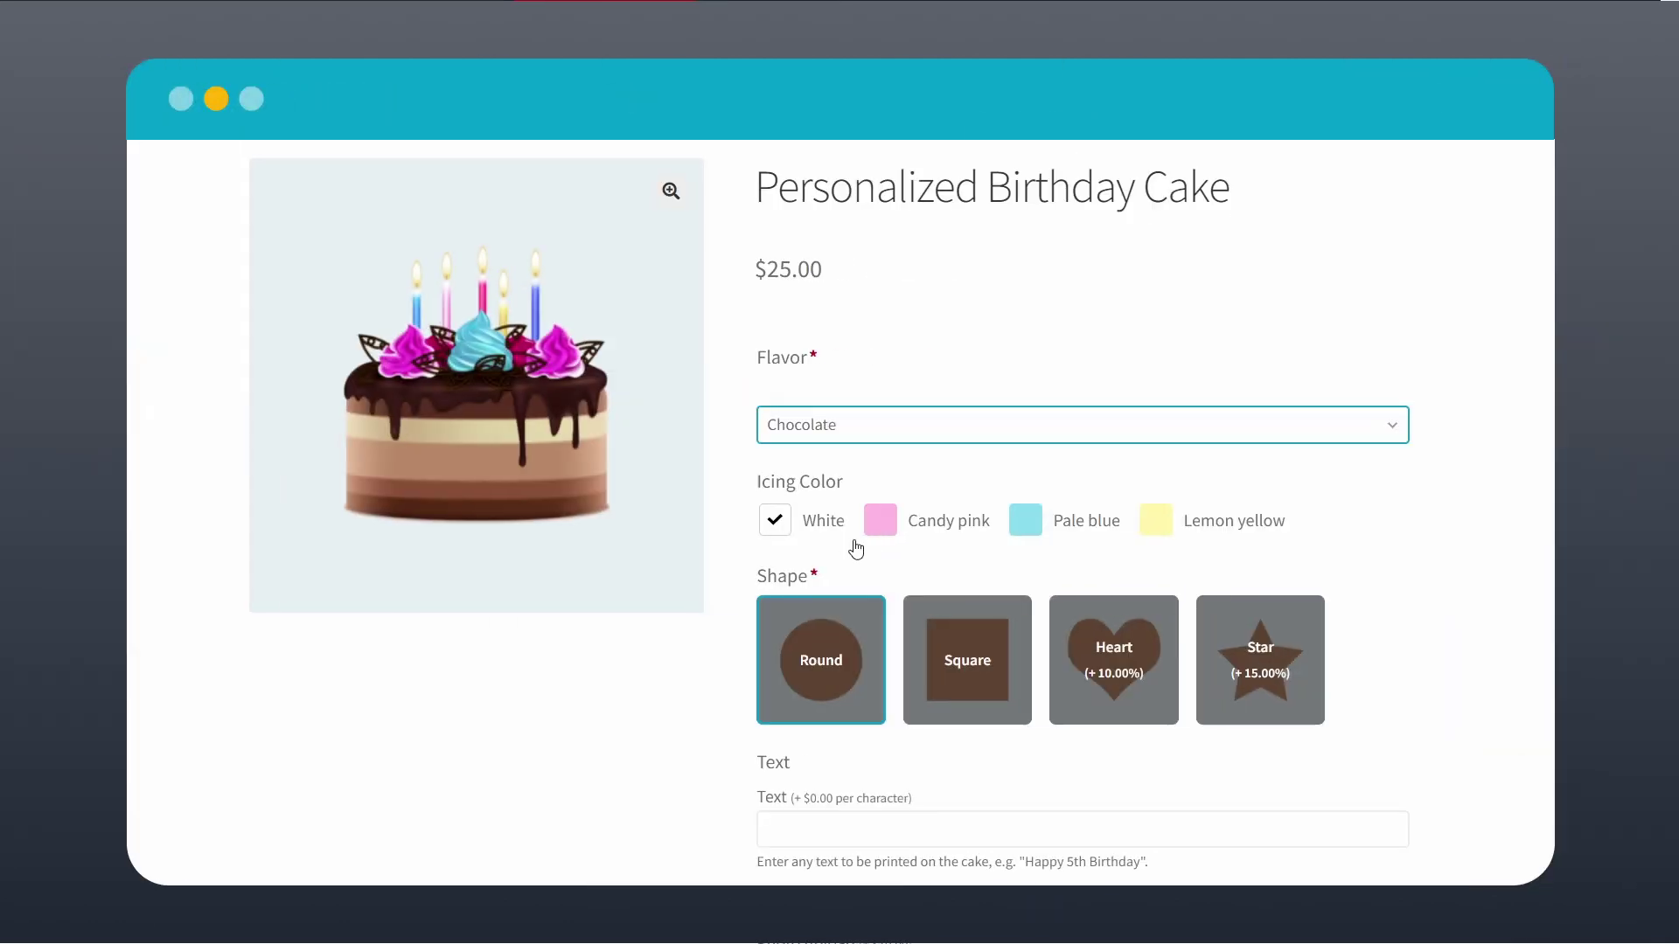
left_click(881, 521)
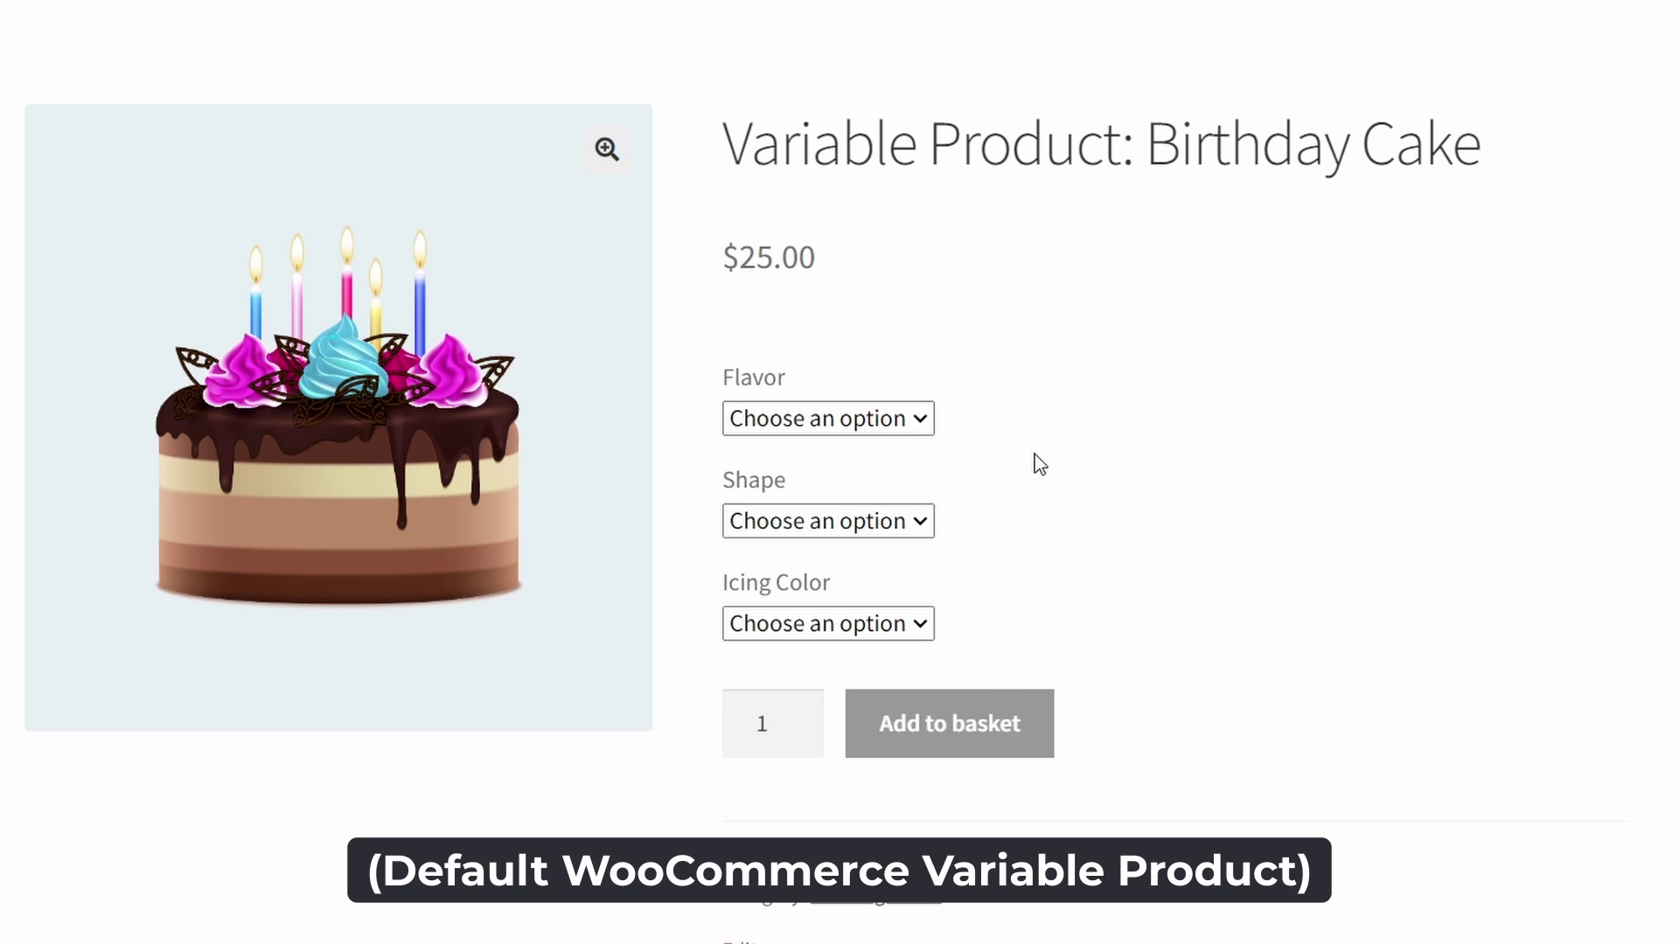
Step: Set the flavor to Chocolate, keep Round as the shape, and switch icing to Candy pink
left_click(924, 422)
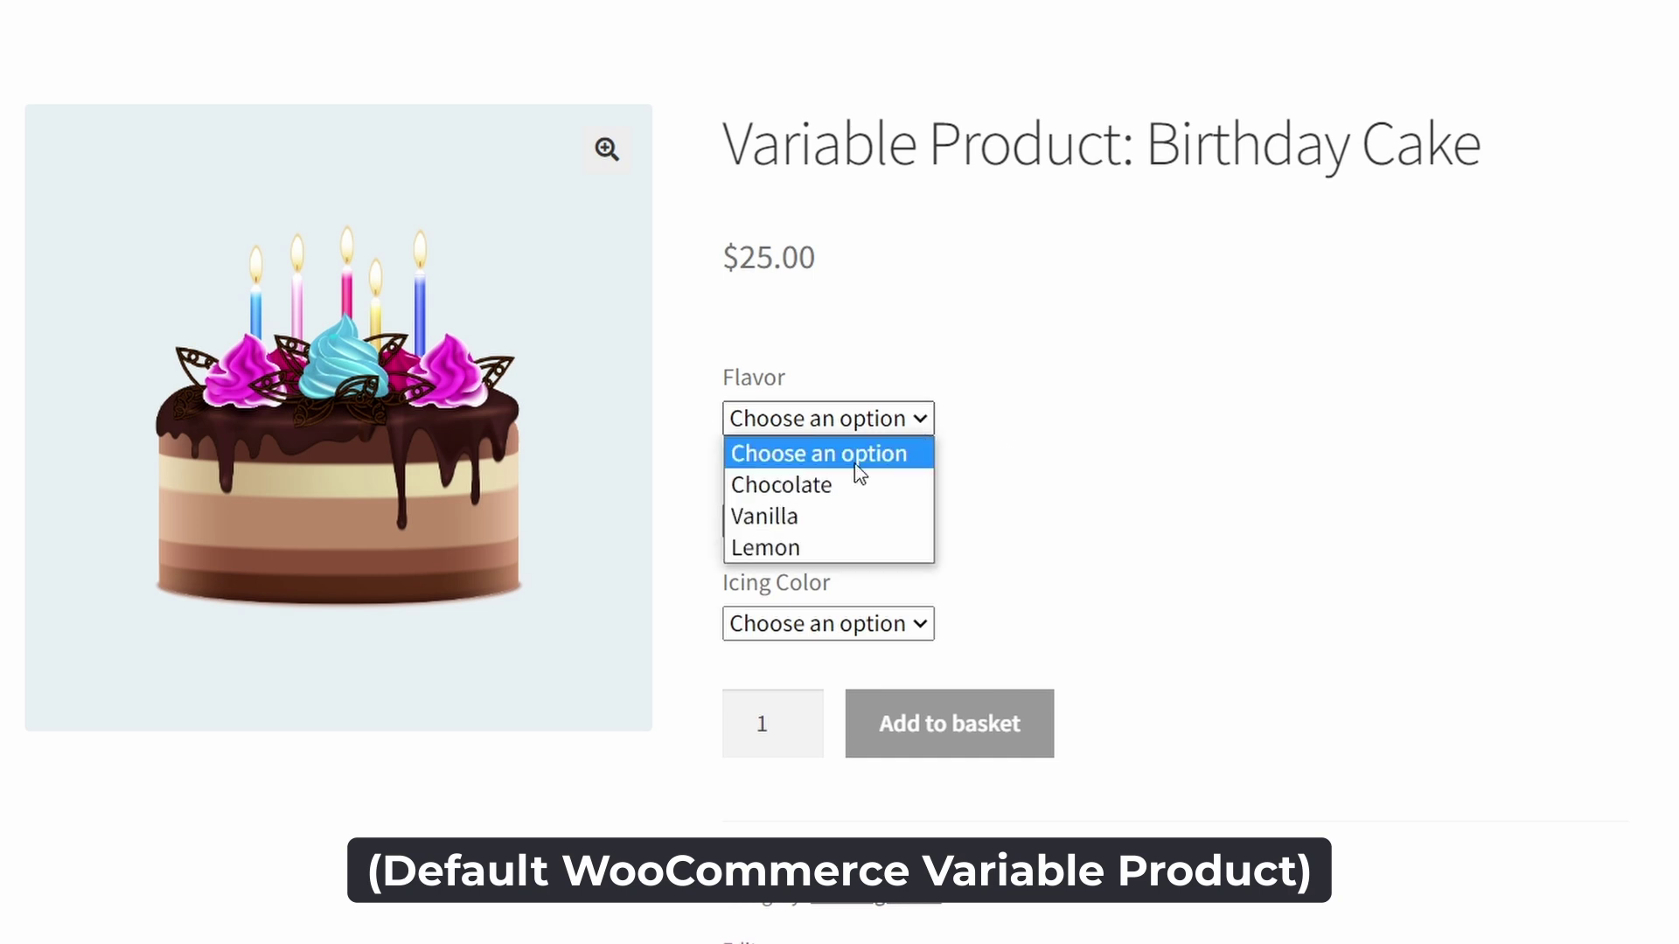
left_click(817, 485)
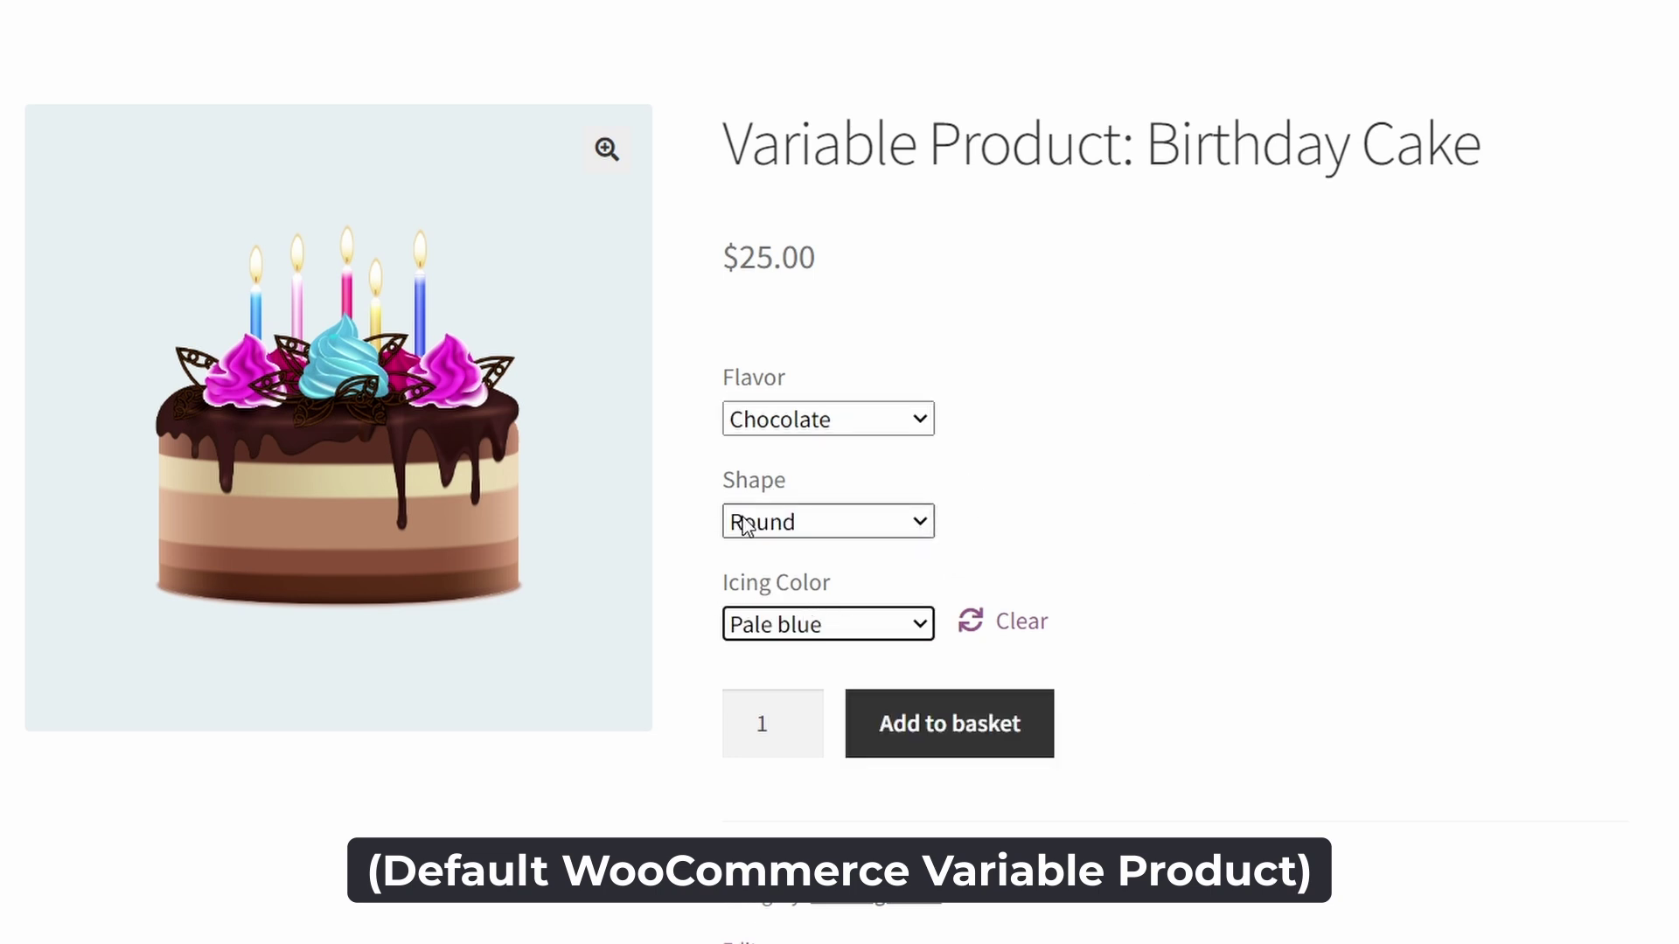
left_click(925, 525)
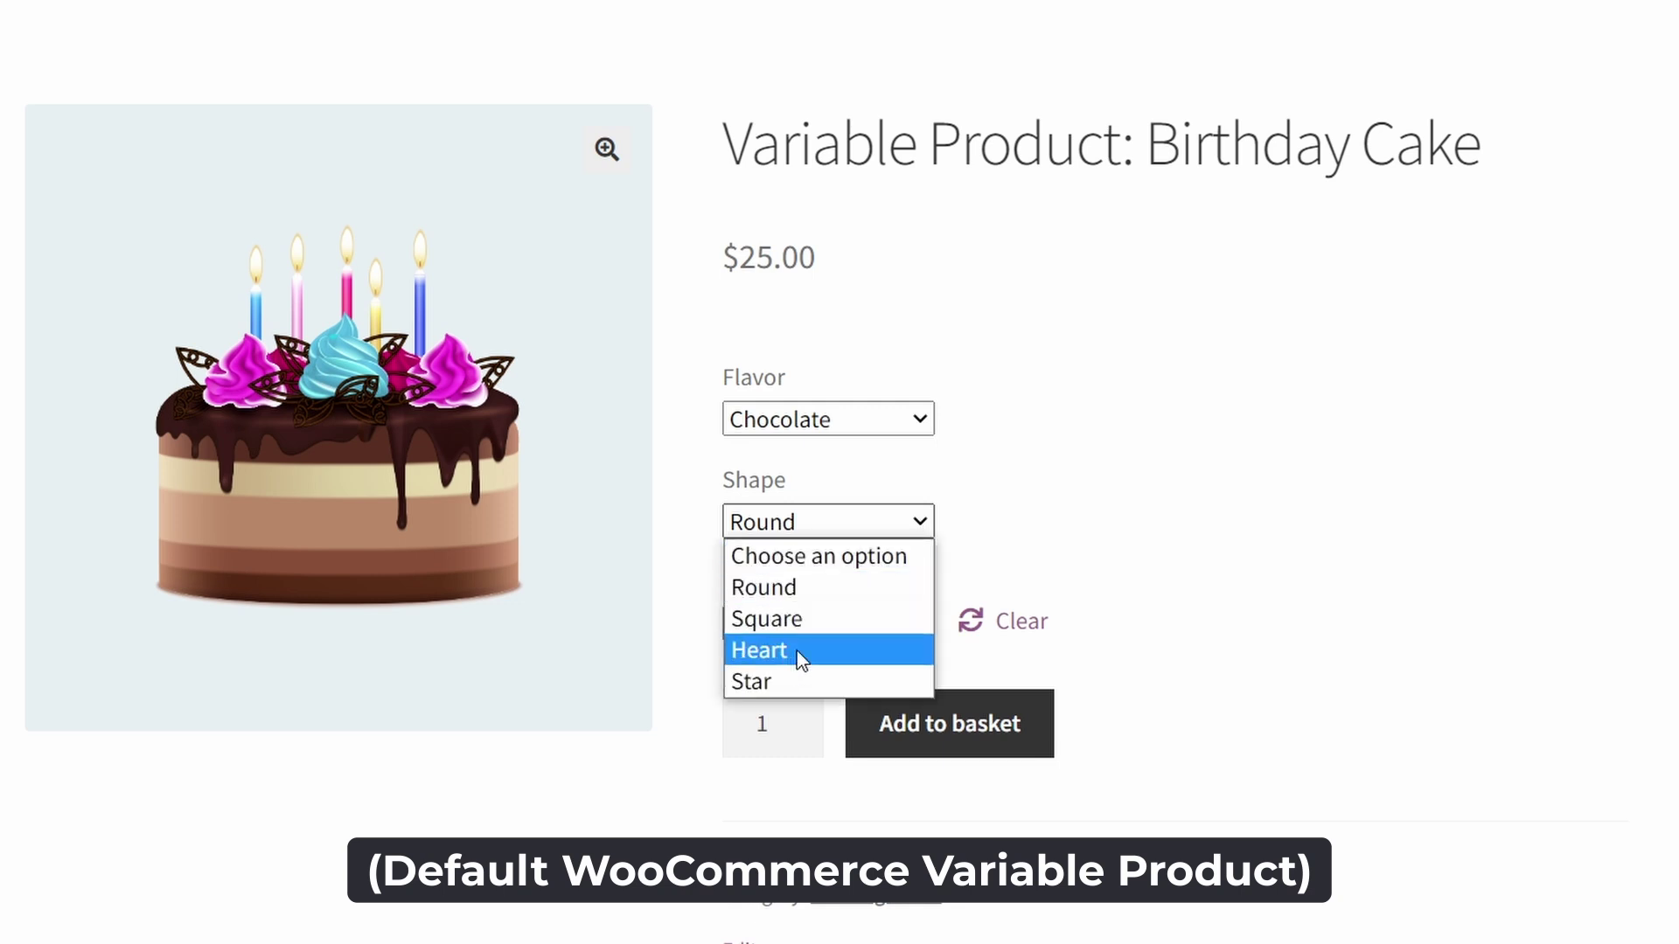
left_click(1053, 517)
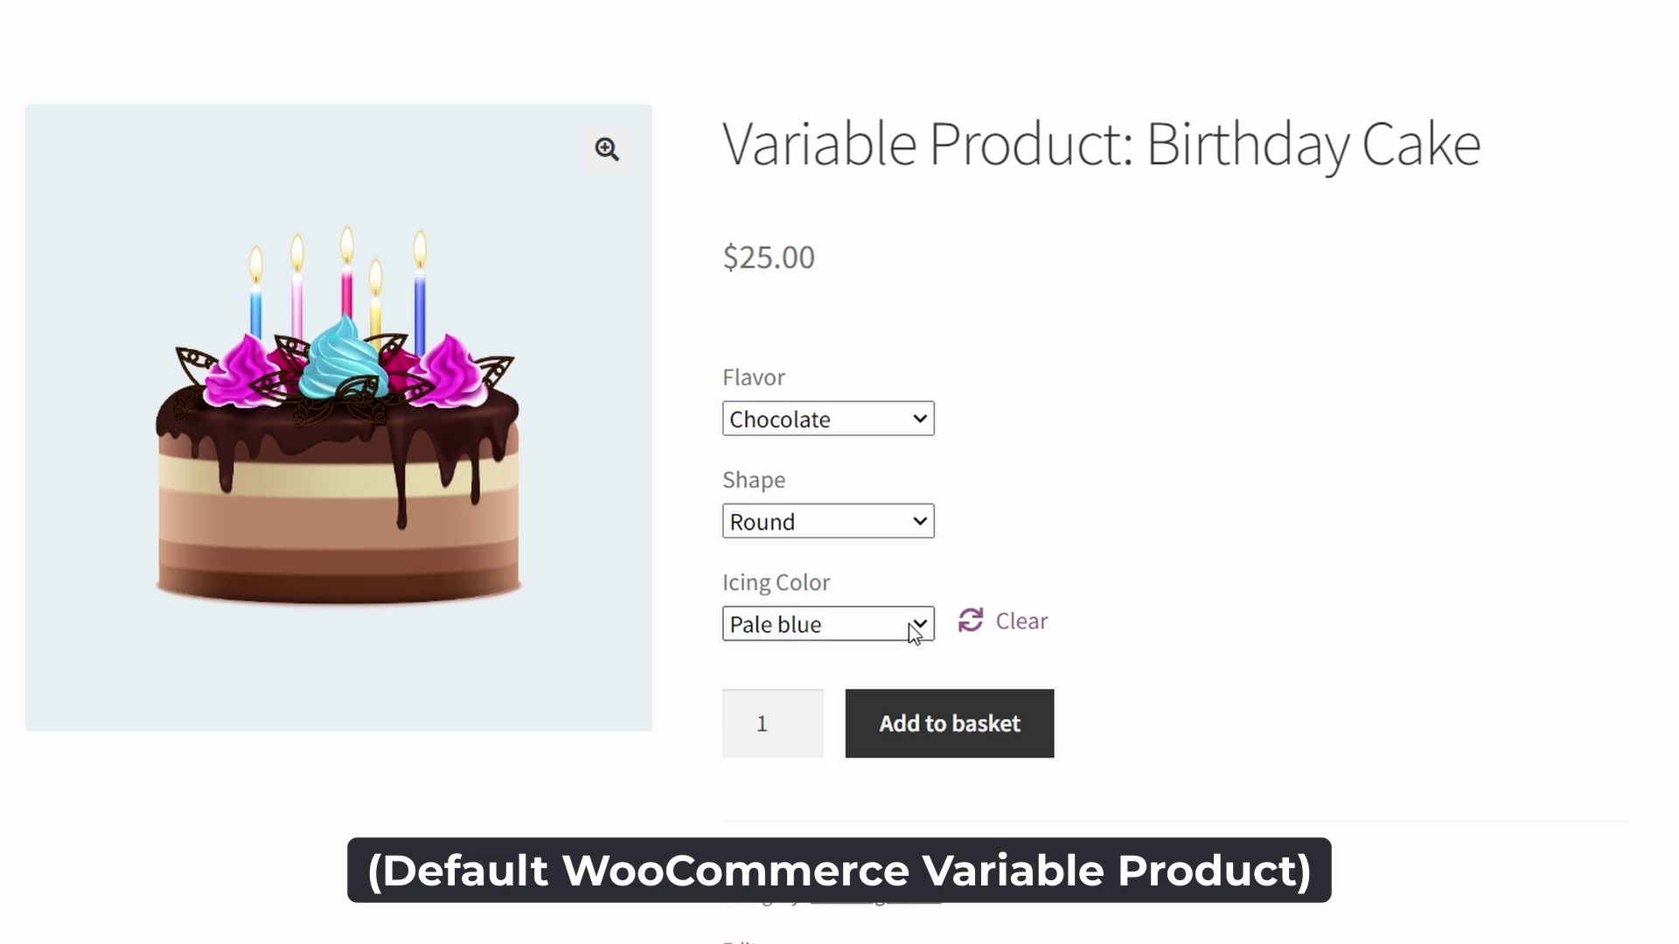
left_click(921, 626)
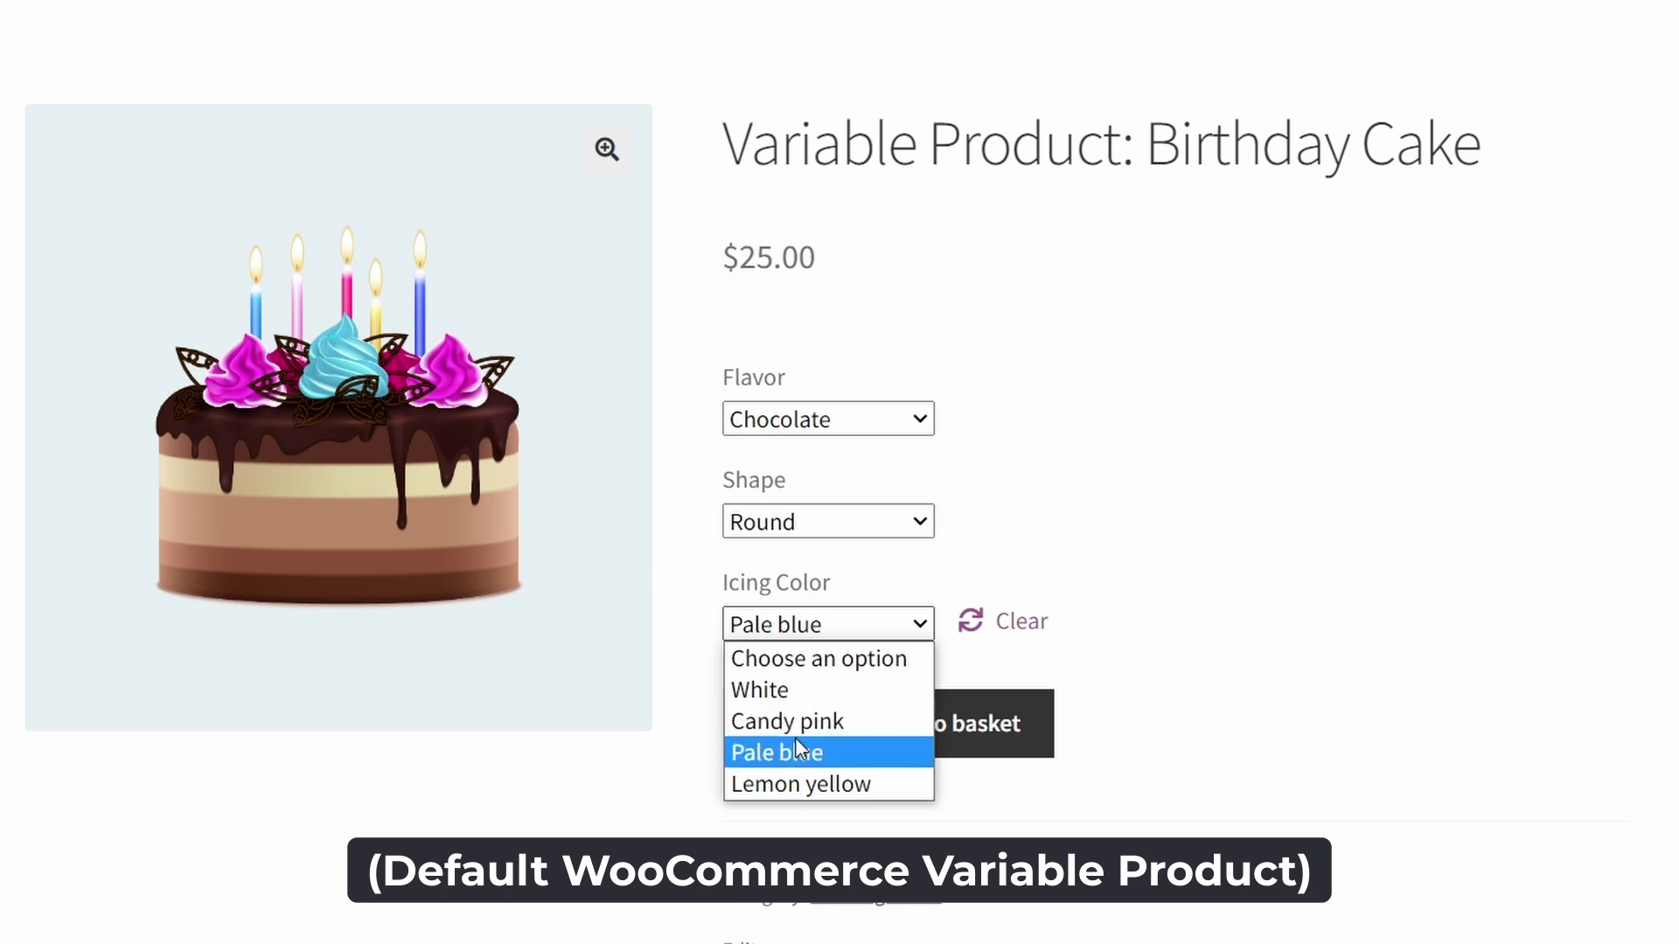
left_click(814, 721)
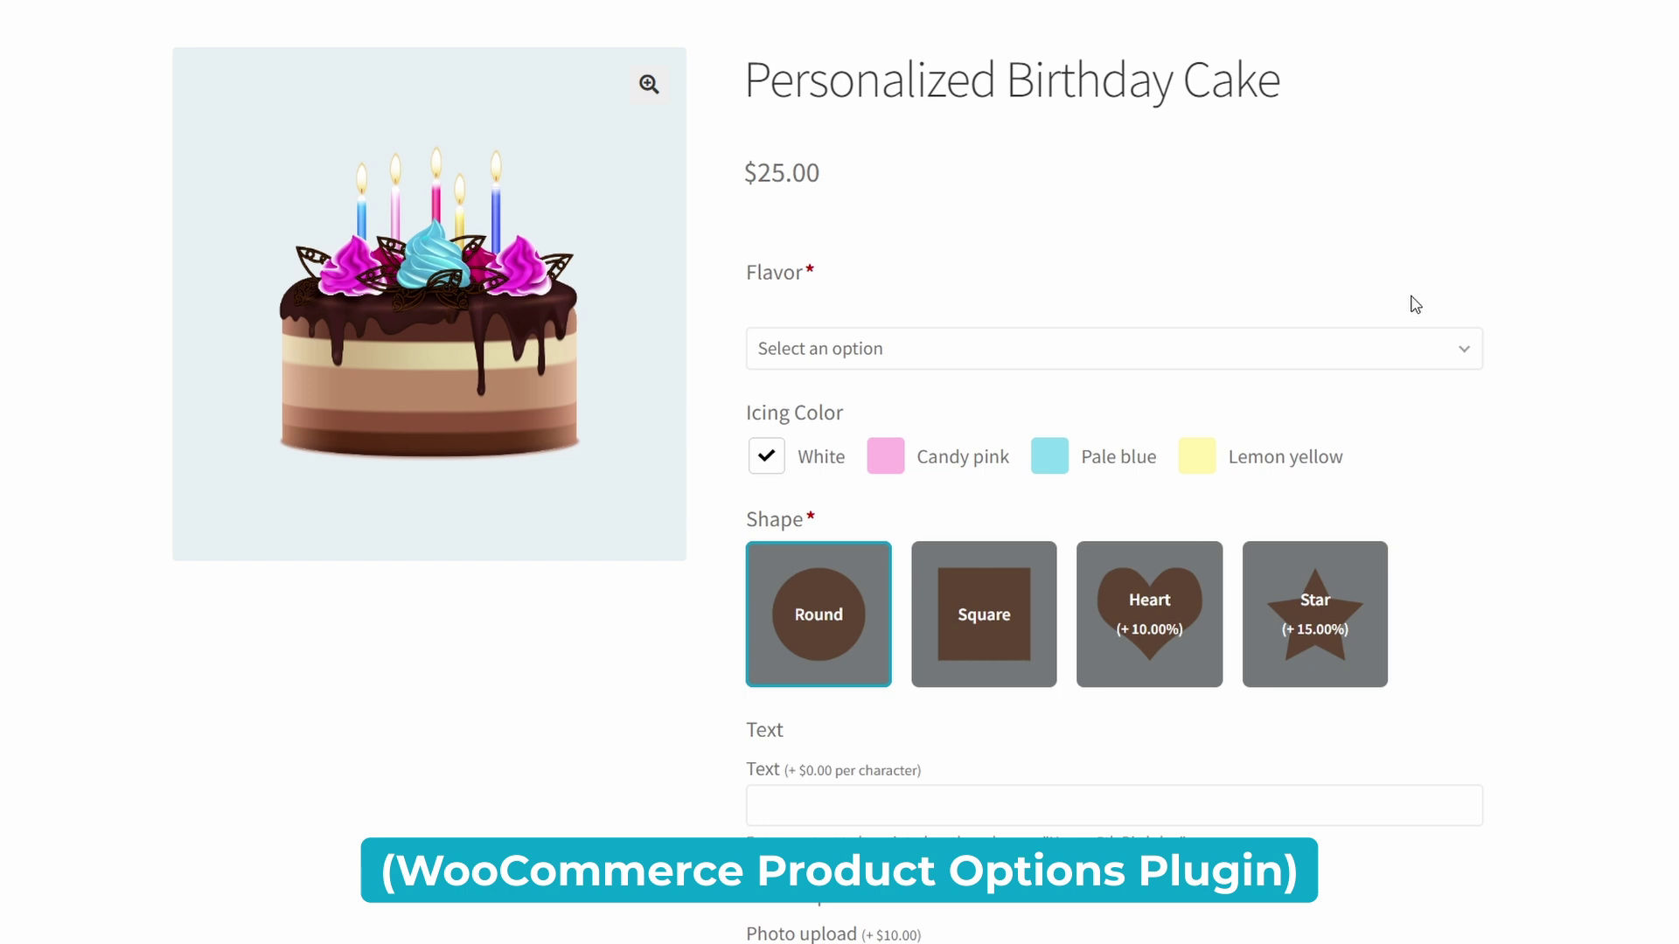
Step: Choose Chocolate flavor and Candy pink icing, enter the birthday message, and add the rush charge
left_click(1466, 359)
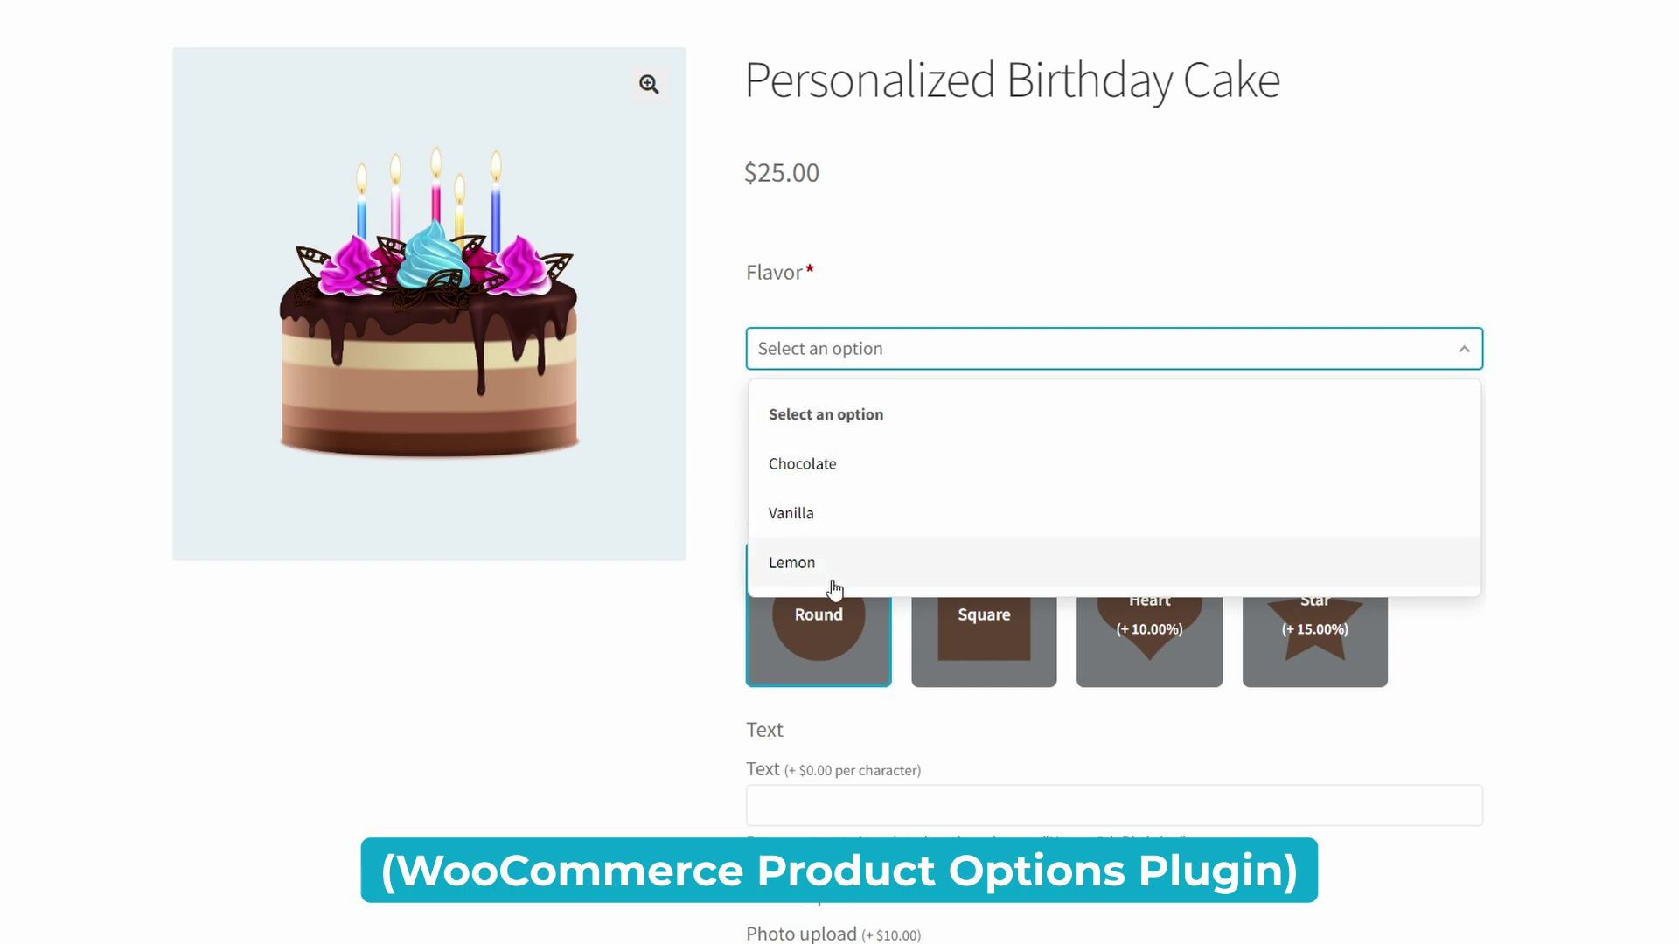
left_click(825, 466)
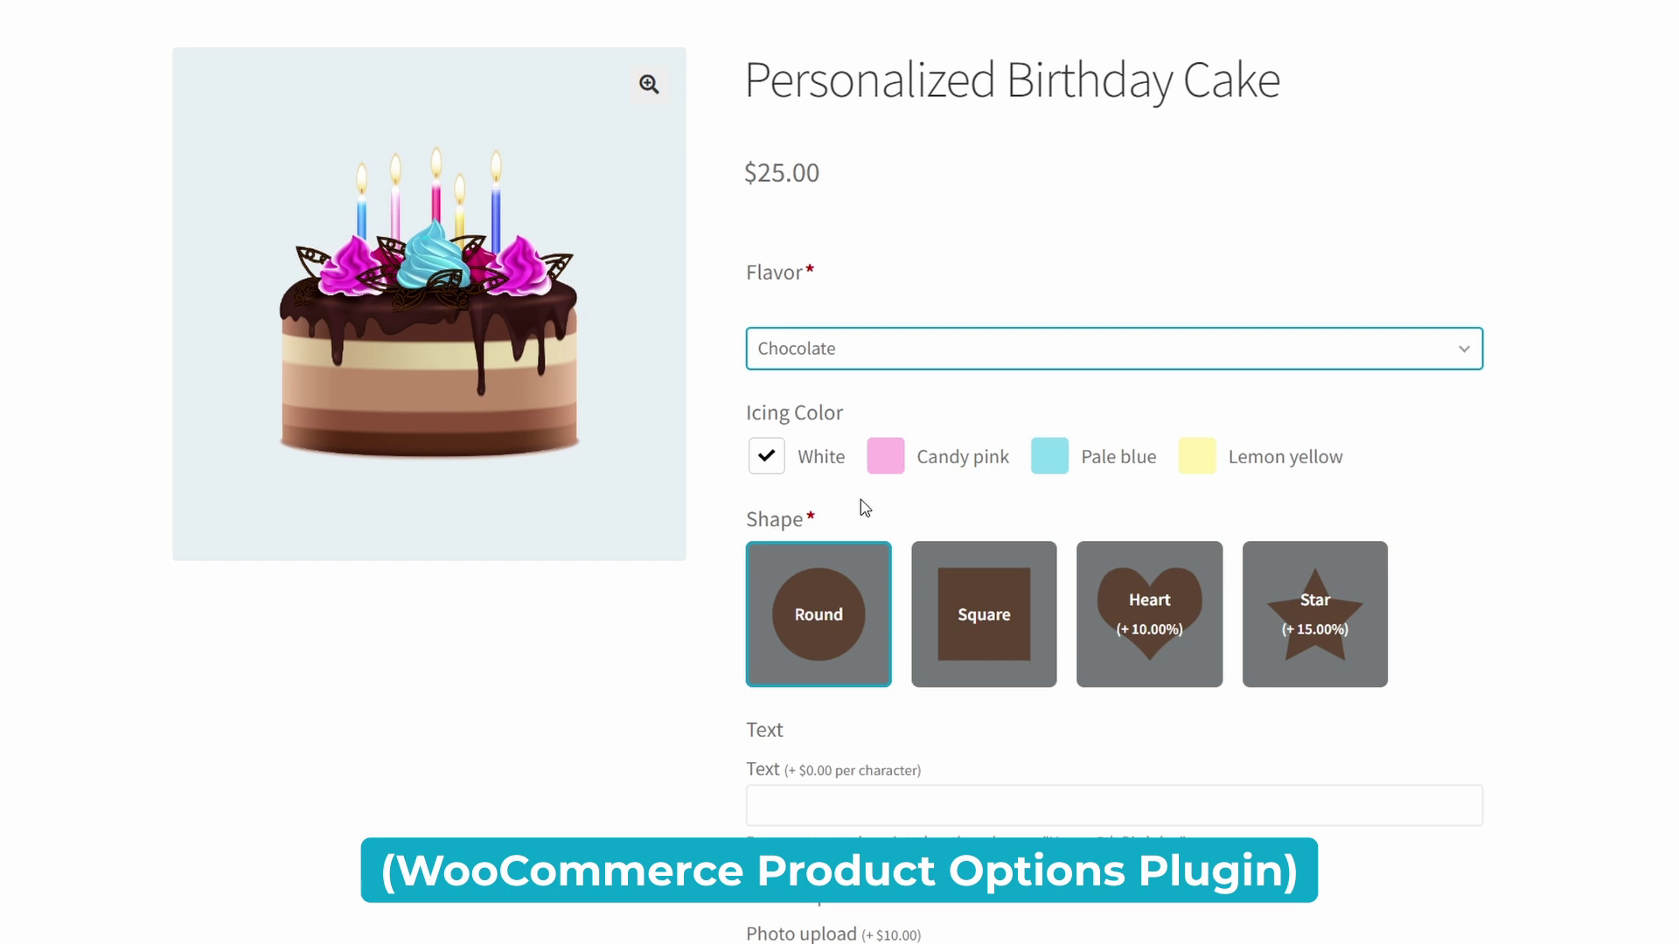
left_click(886, 456)
scroll(1113, 600, "down", 2)
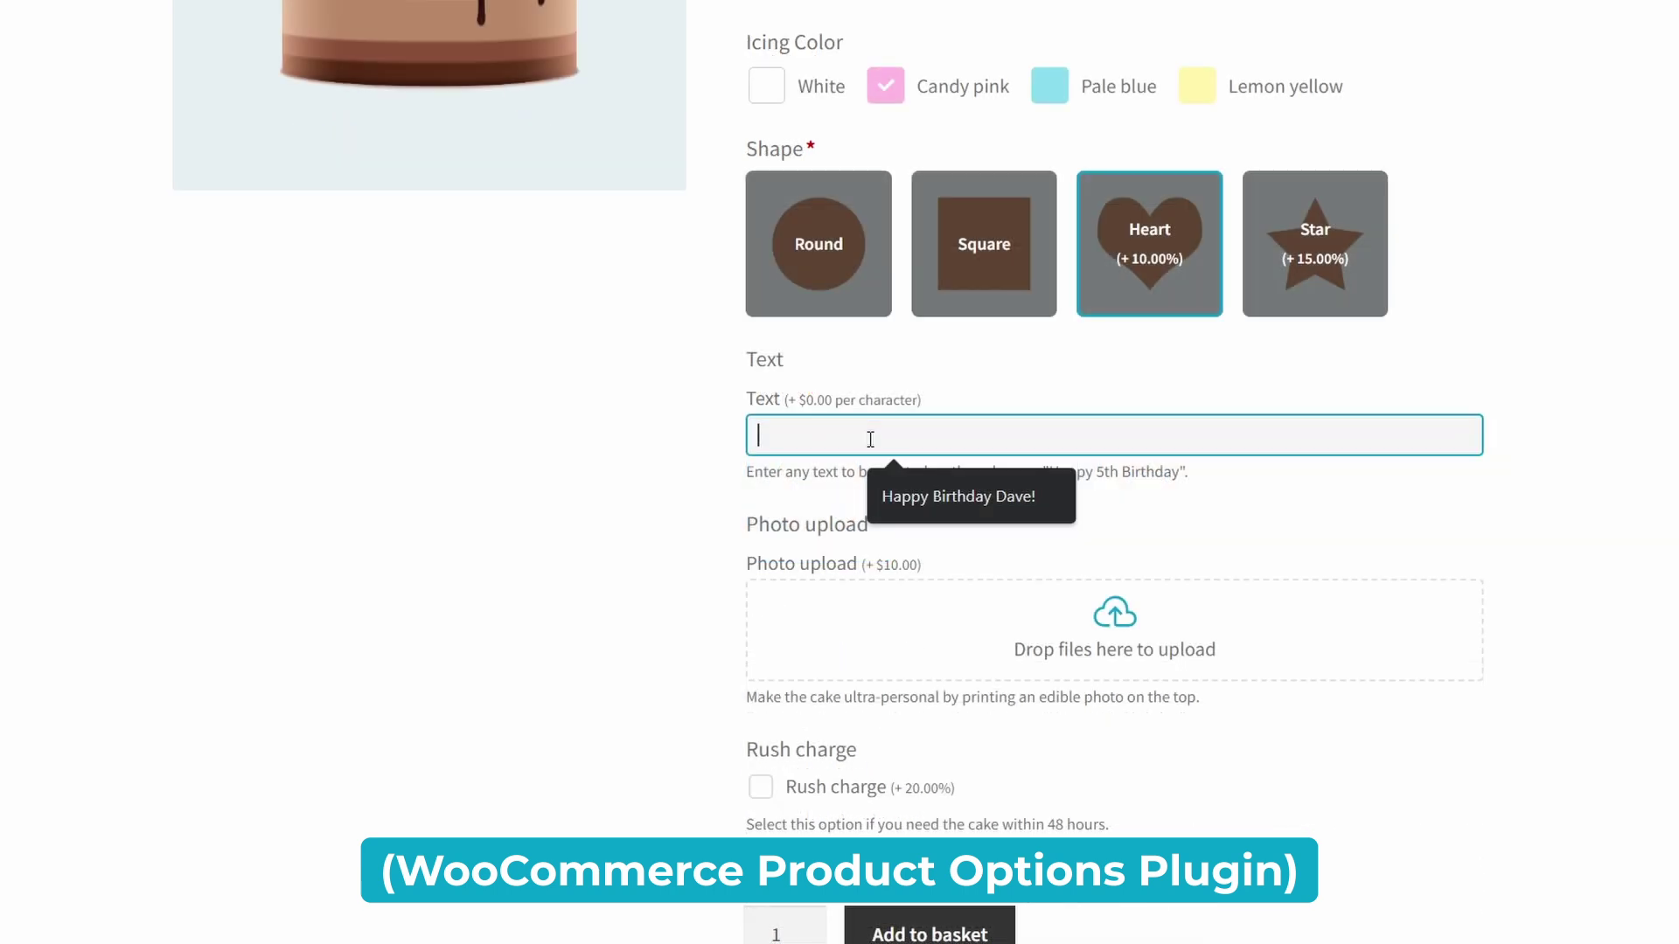
type("Happy Birthday Dave!")
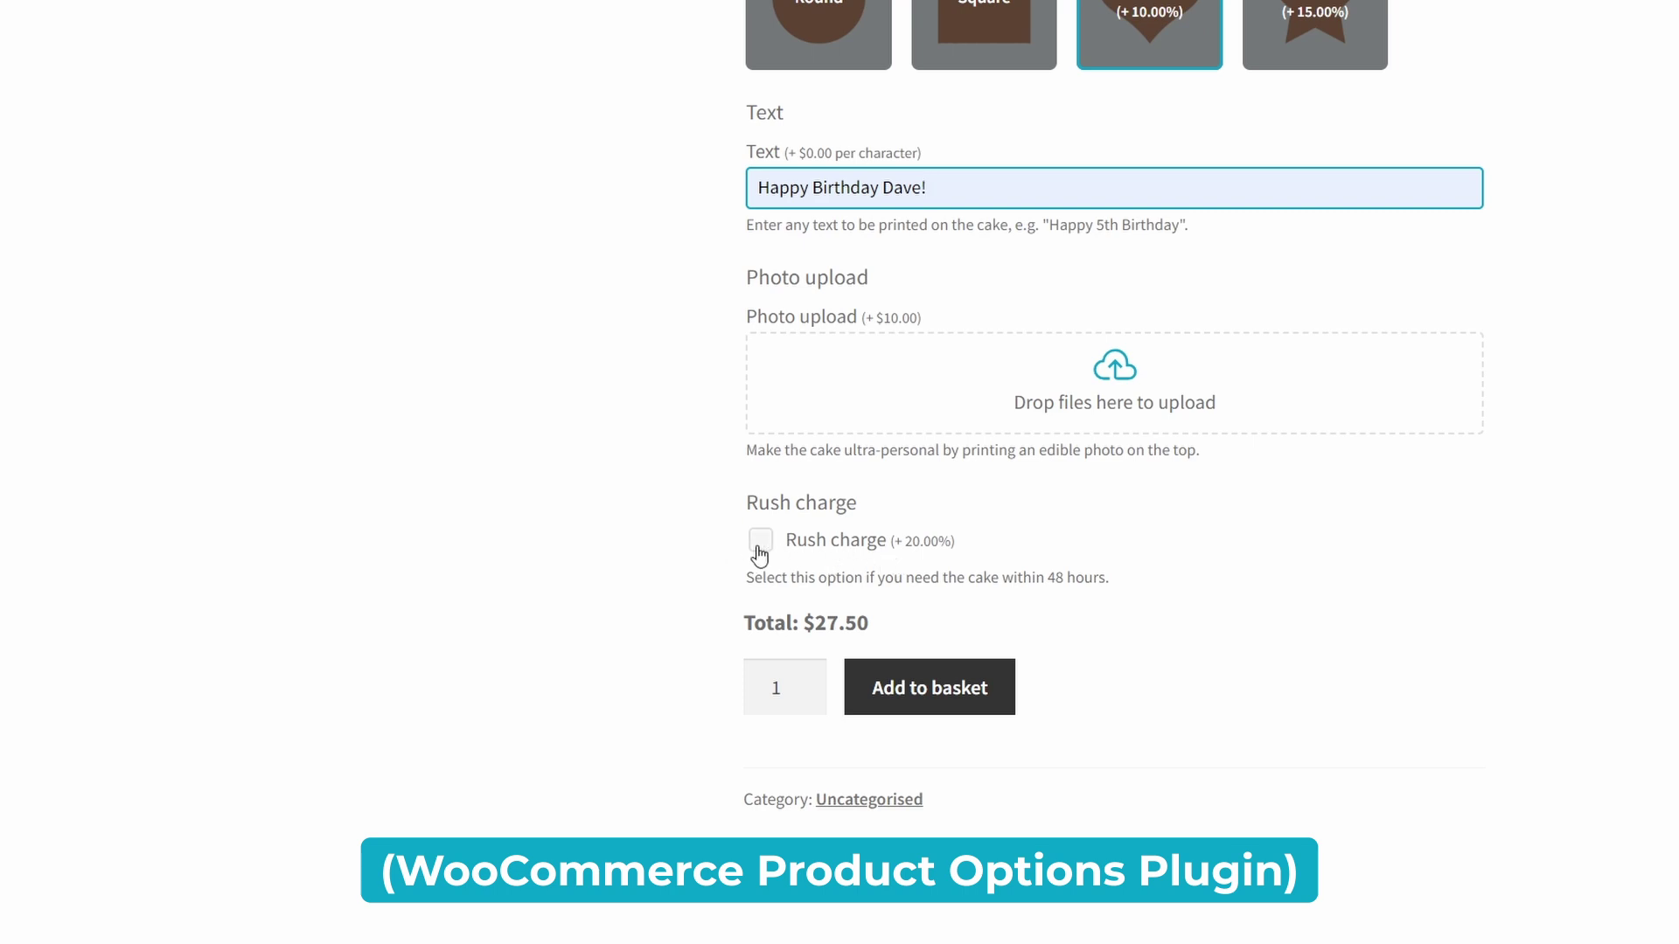
left_click(763, 549)
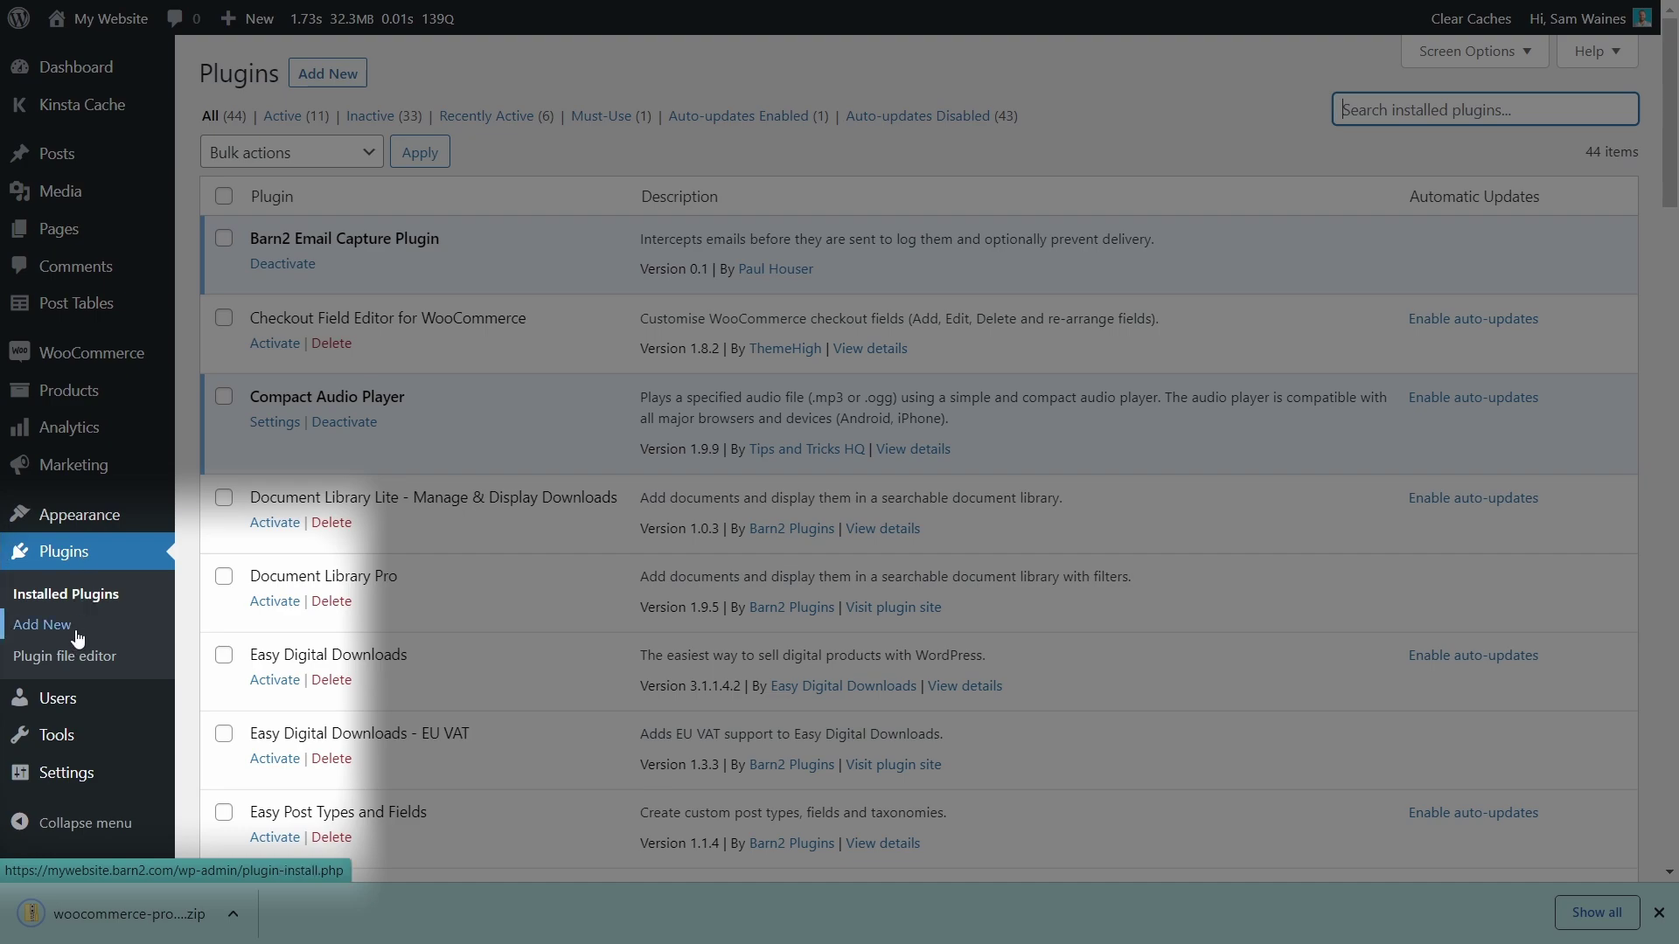
Step: Upload the Product Options plugin zip, install it, and activate the plugin
left_click(77, 631)
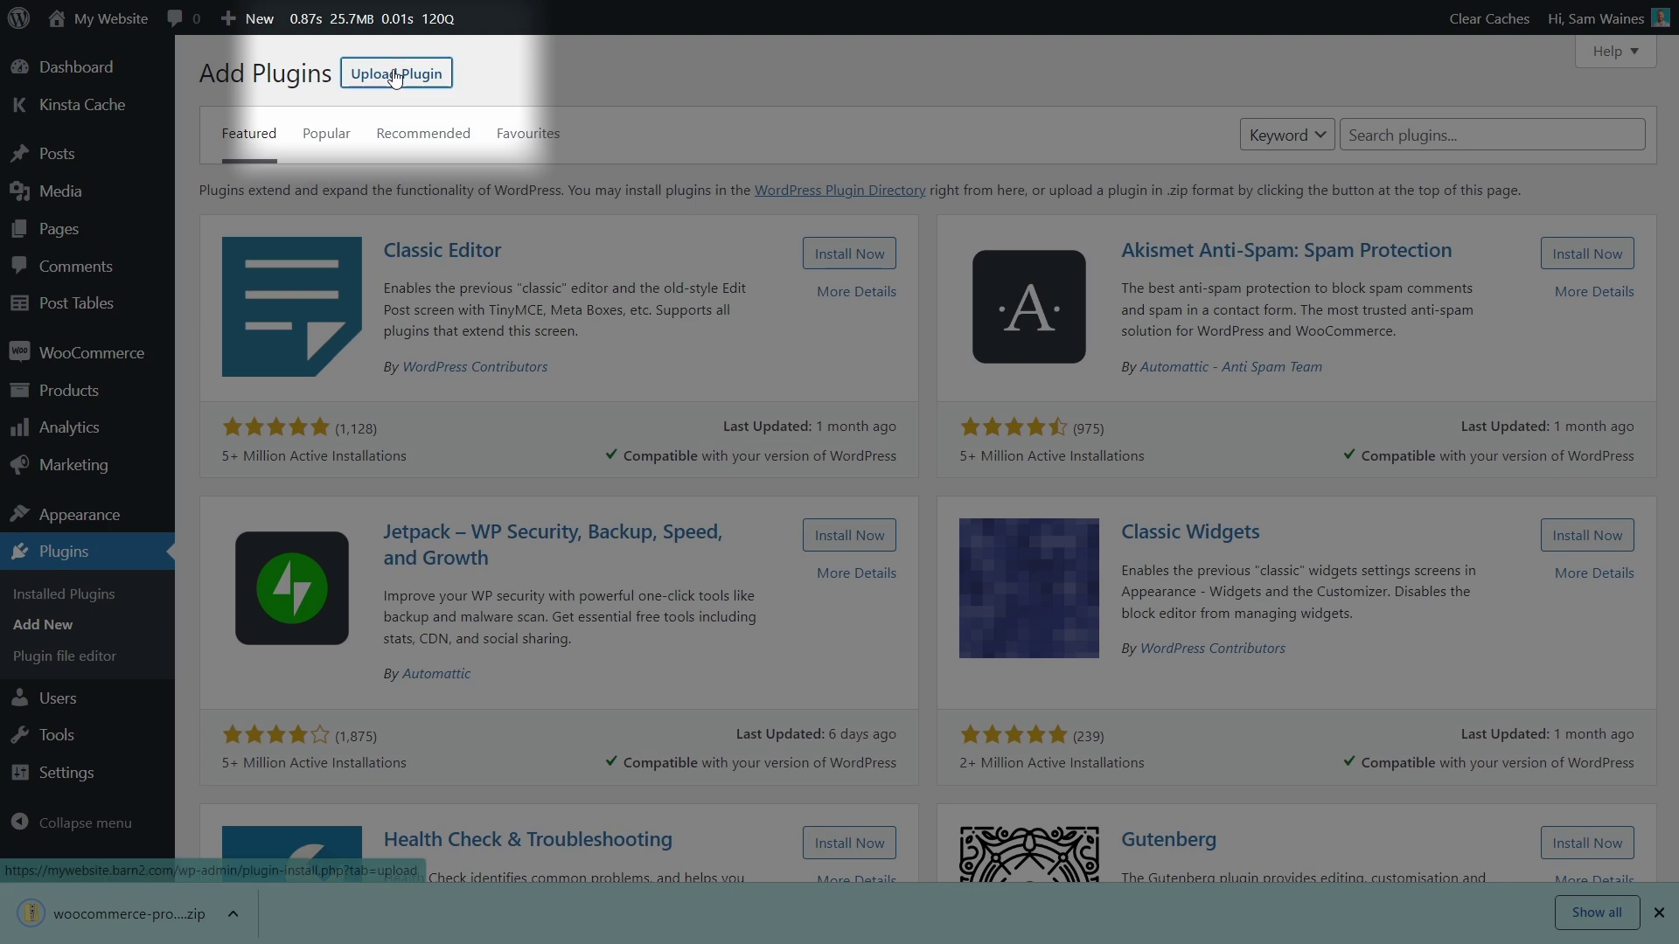
left_click(396, 75)
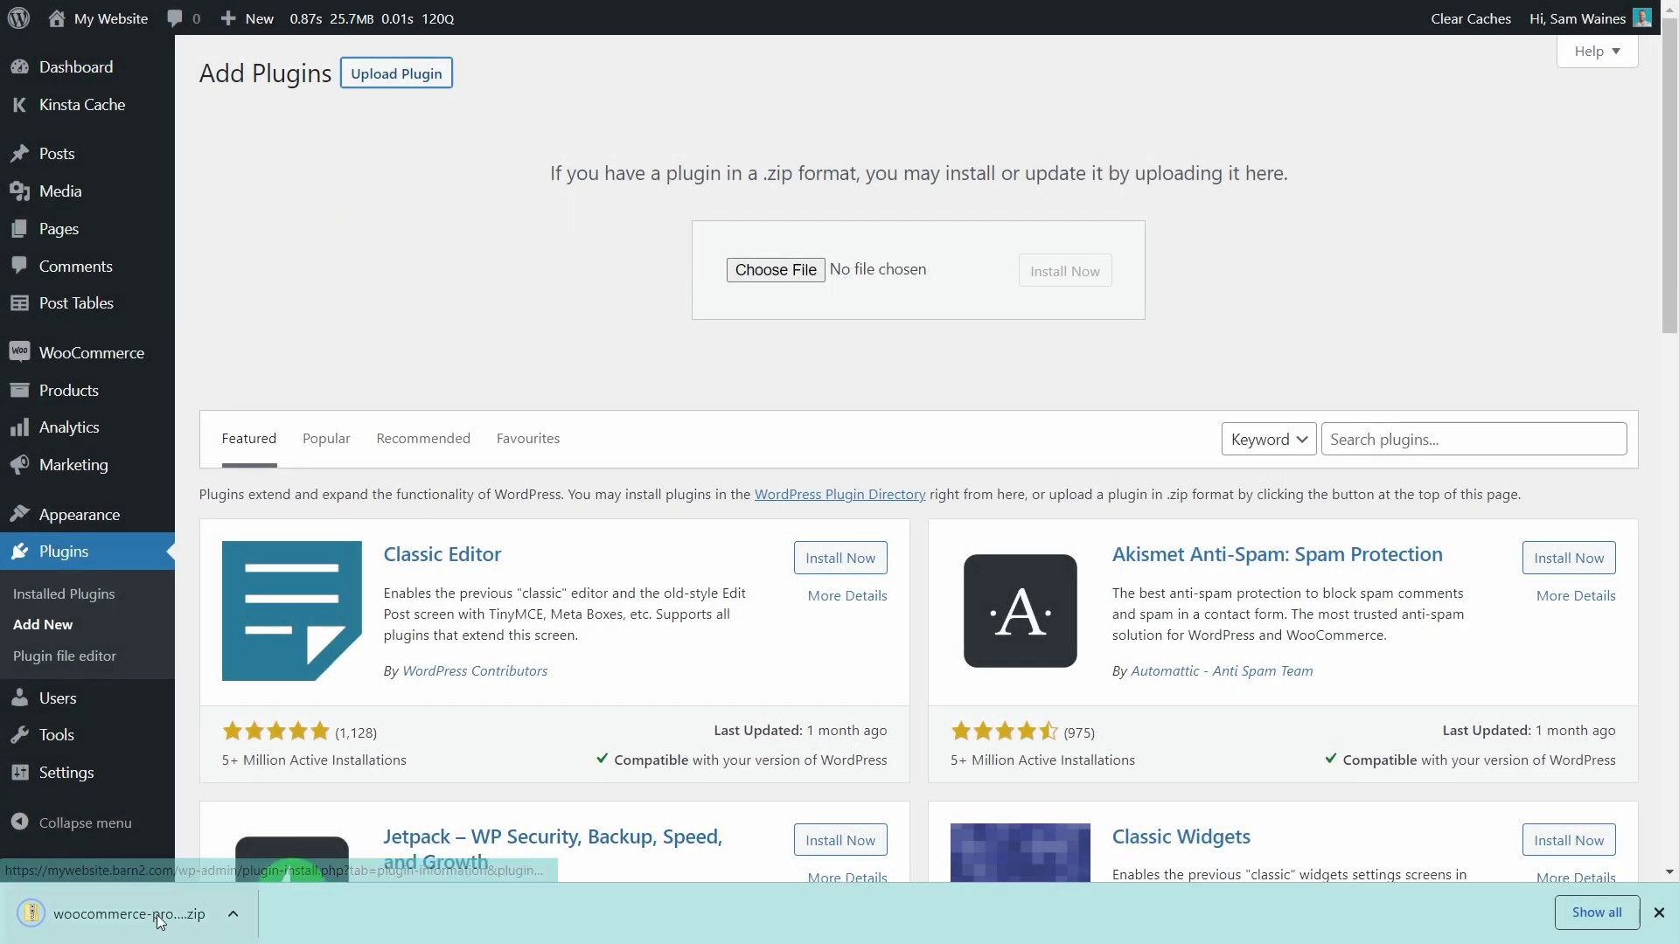
left_click_drag(160, 920, 791, 274)
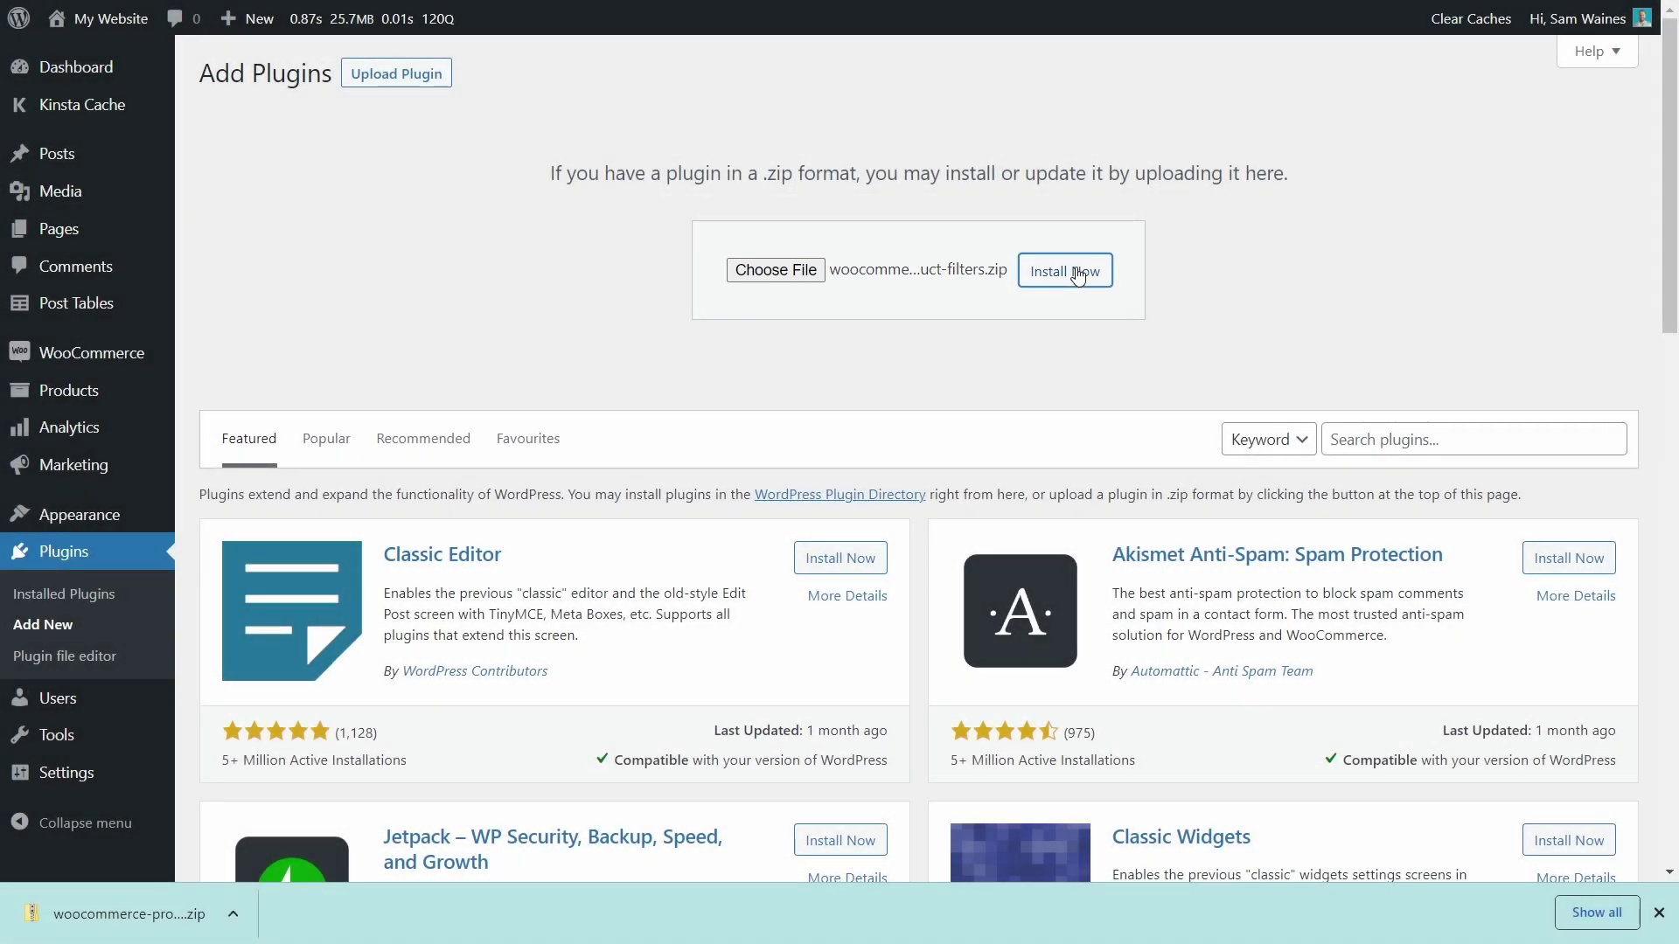
left_click(1078, 276)
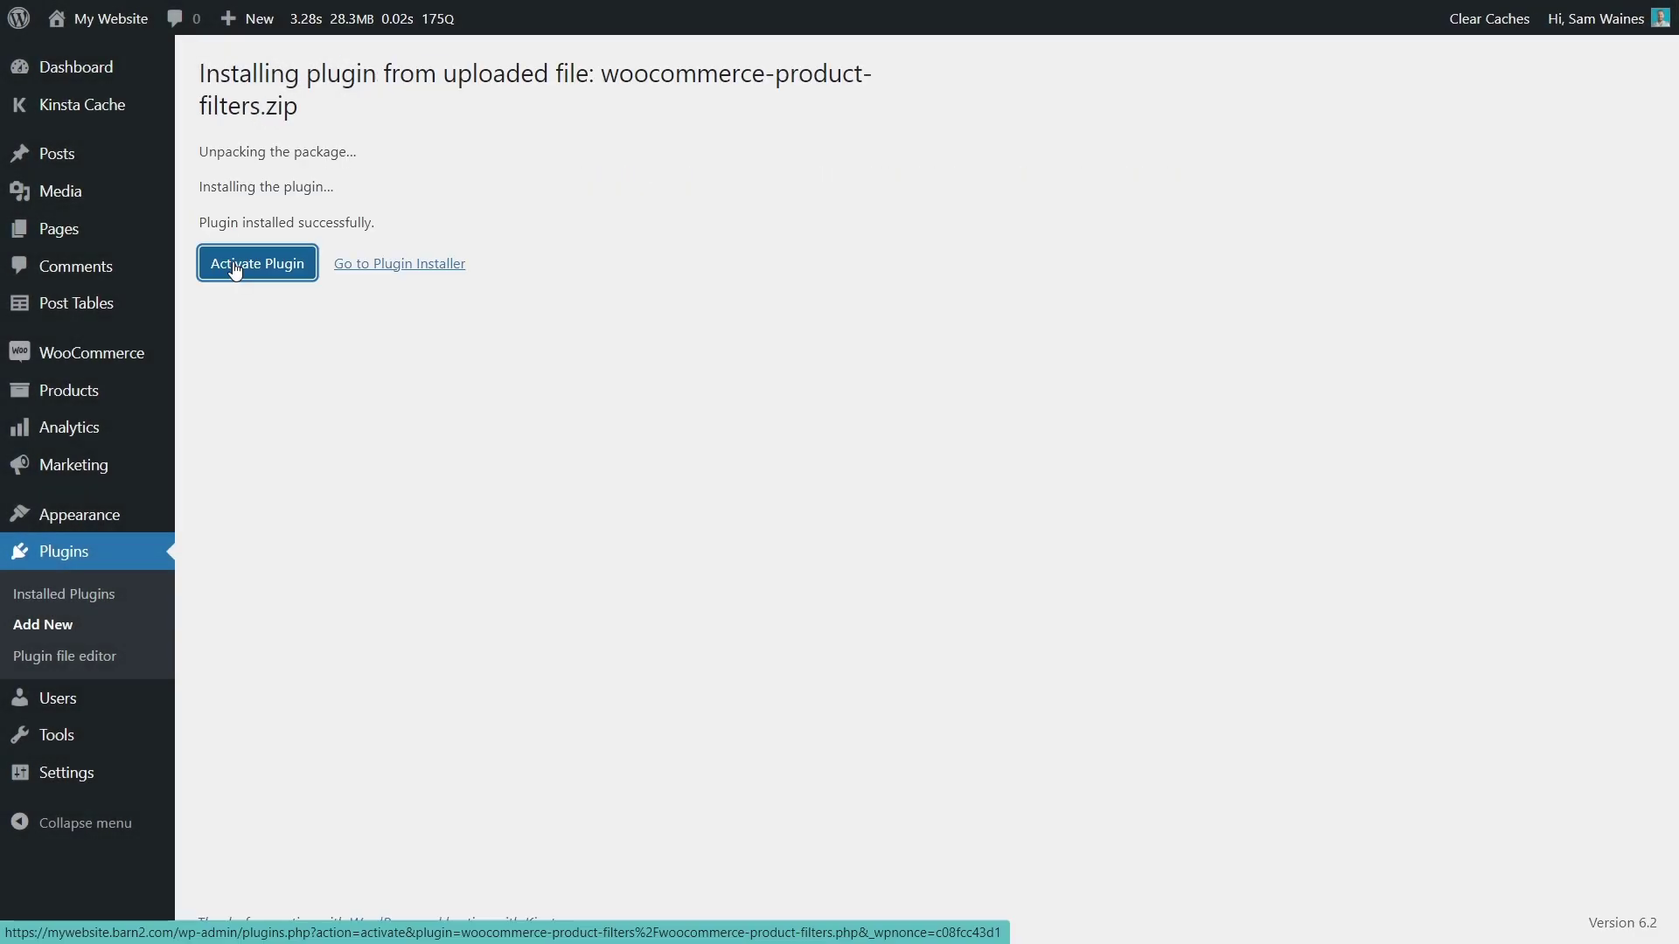
left_click(235, 267)
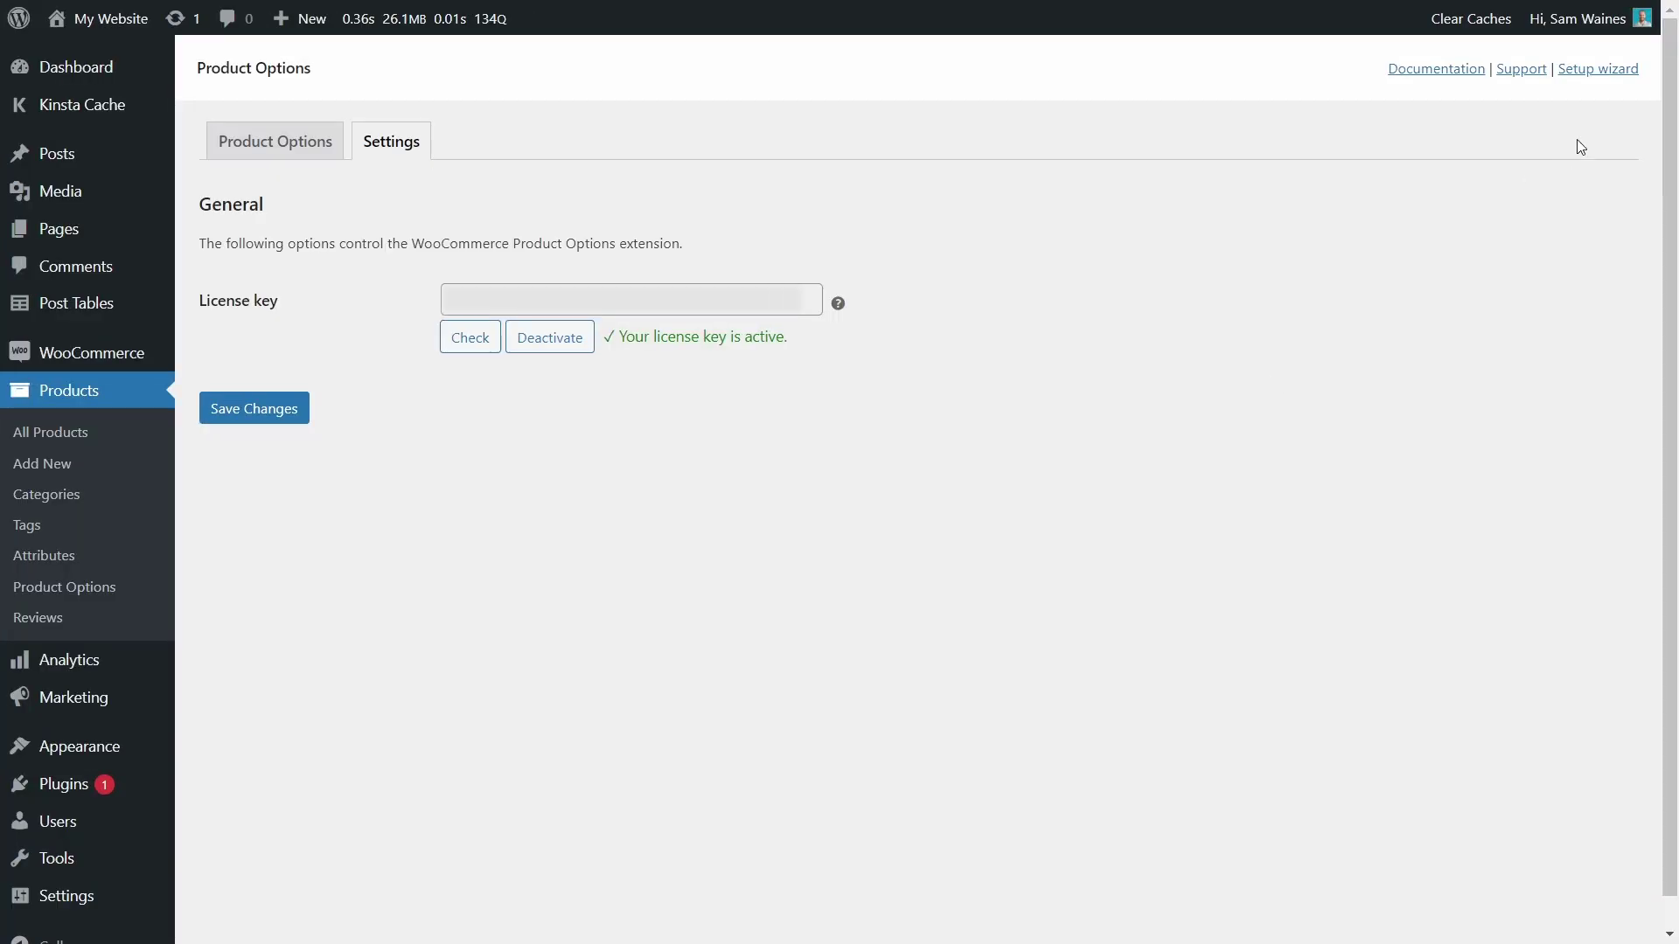
Step: Run the plugin's setup wizard past the license step through to Create product options
left_click(1618, 75)
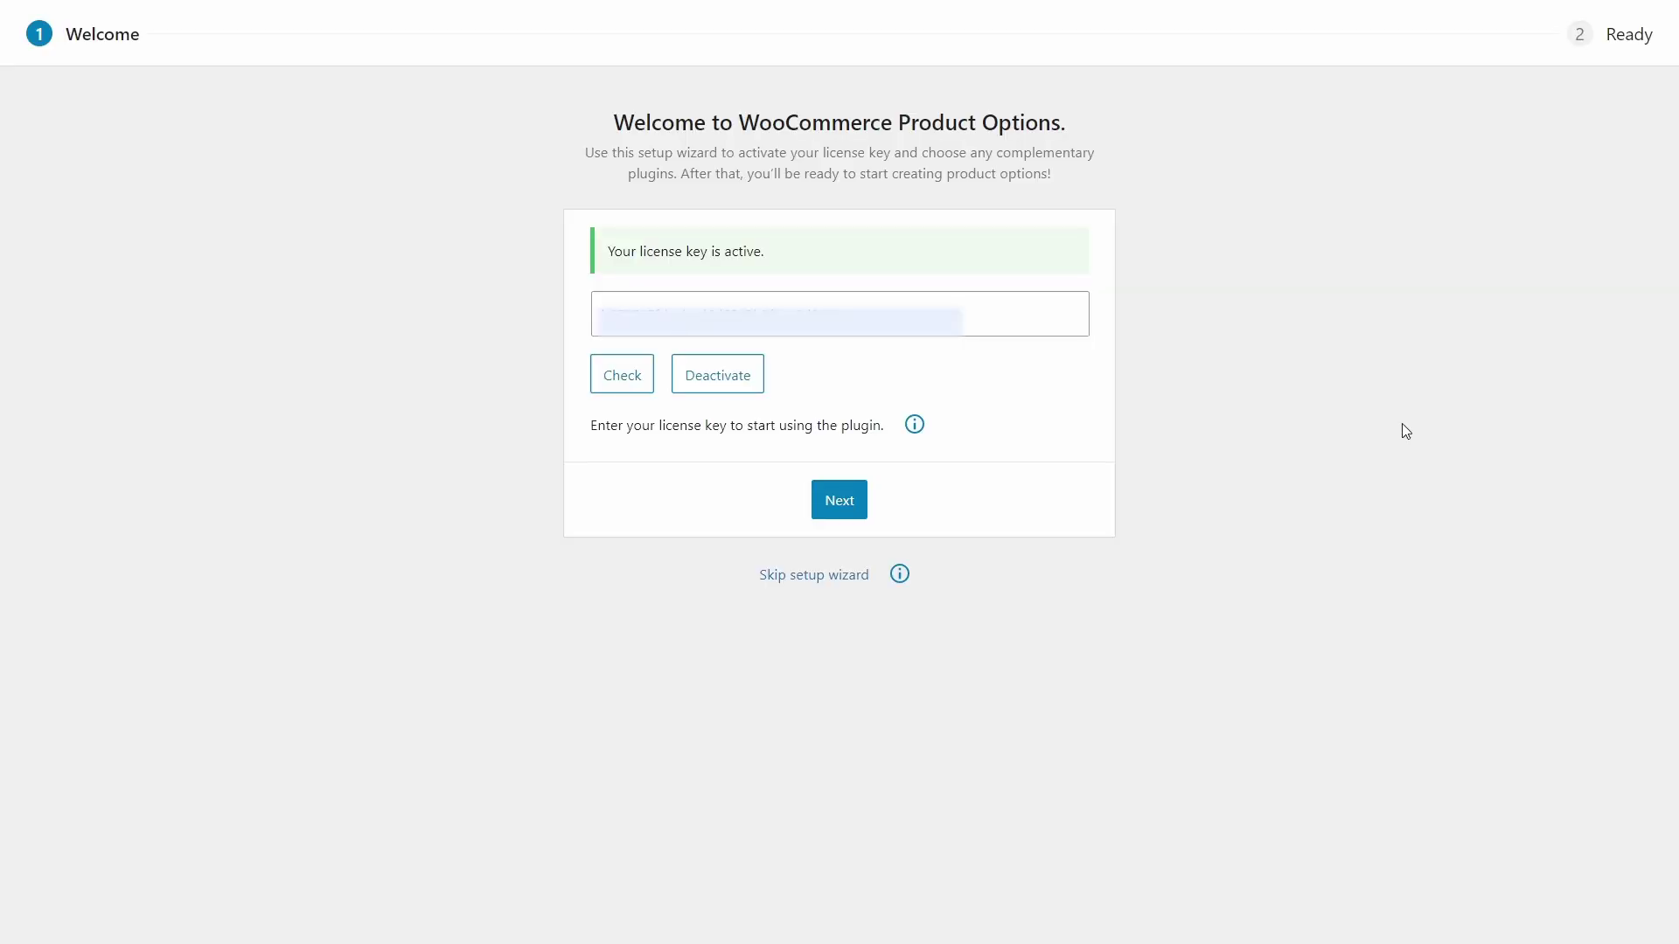
left_click(839, 516)
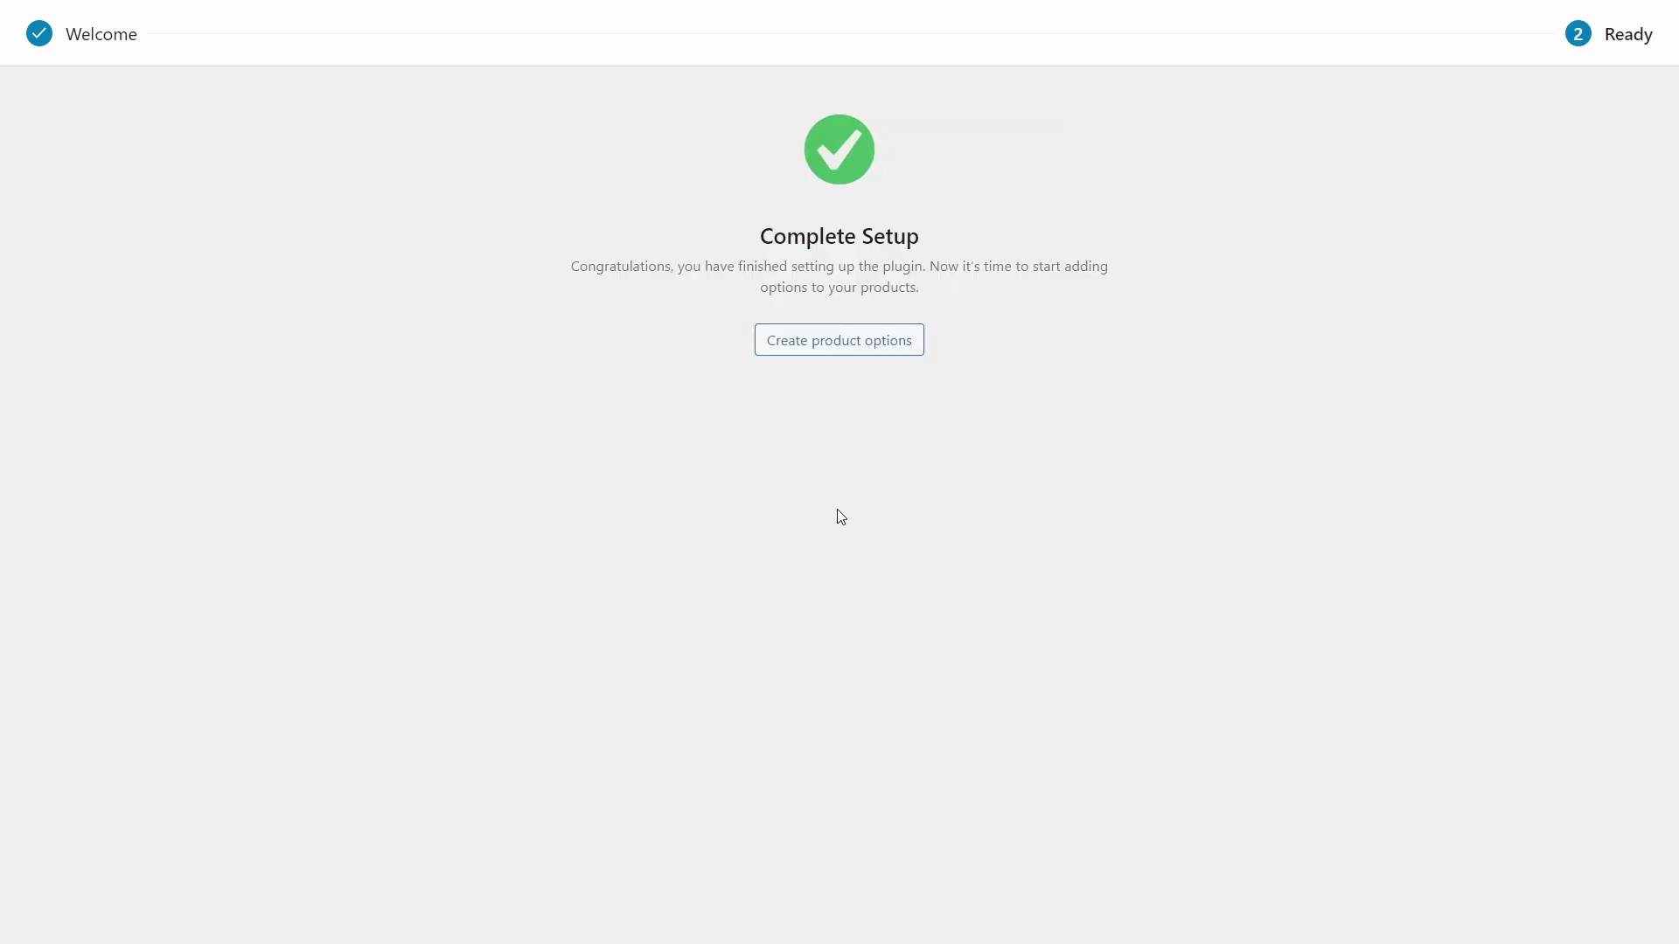
left_click(839, 342)
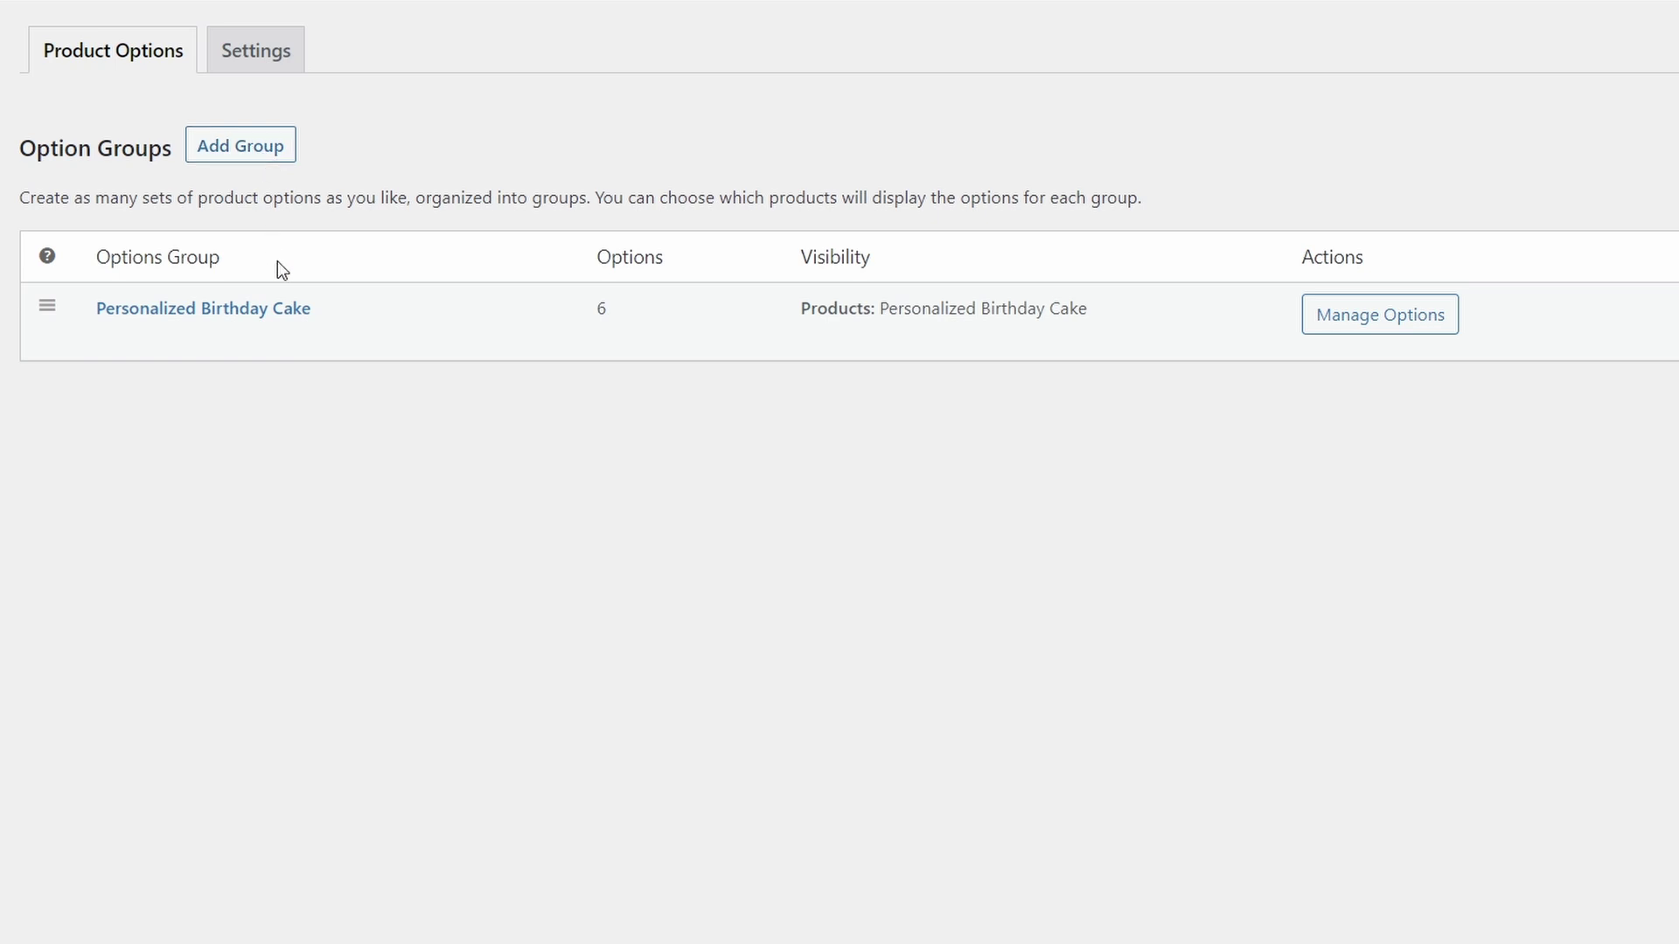
Step: Open the Personalized Birthday Cake option group with Manage Options
mouse_move(311, 312)
mouse_move(235, 310)
left_click(1392, 325)
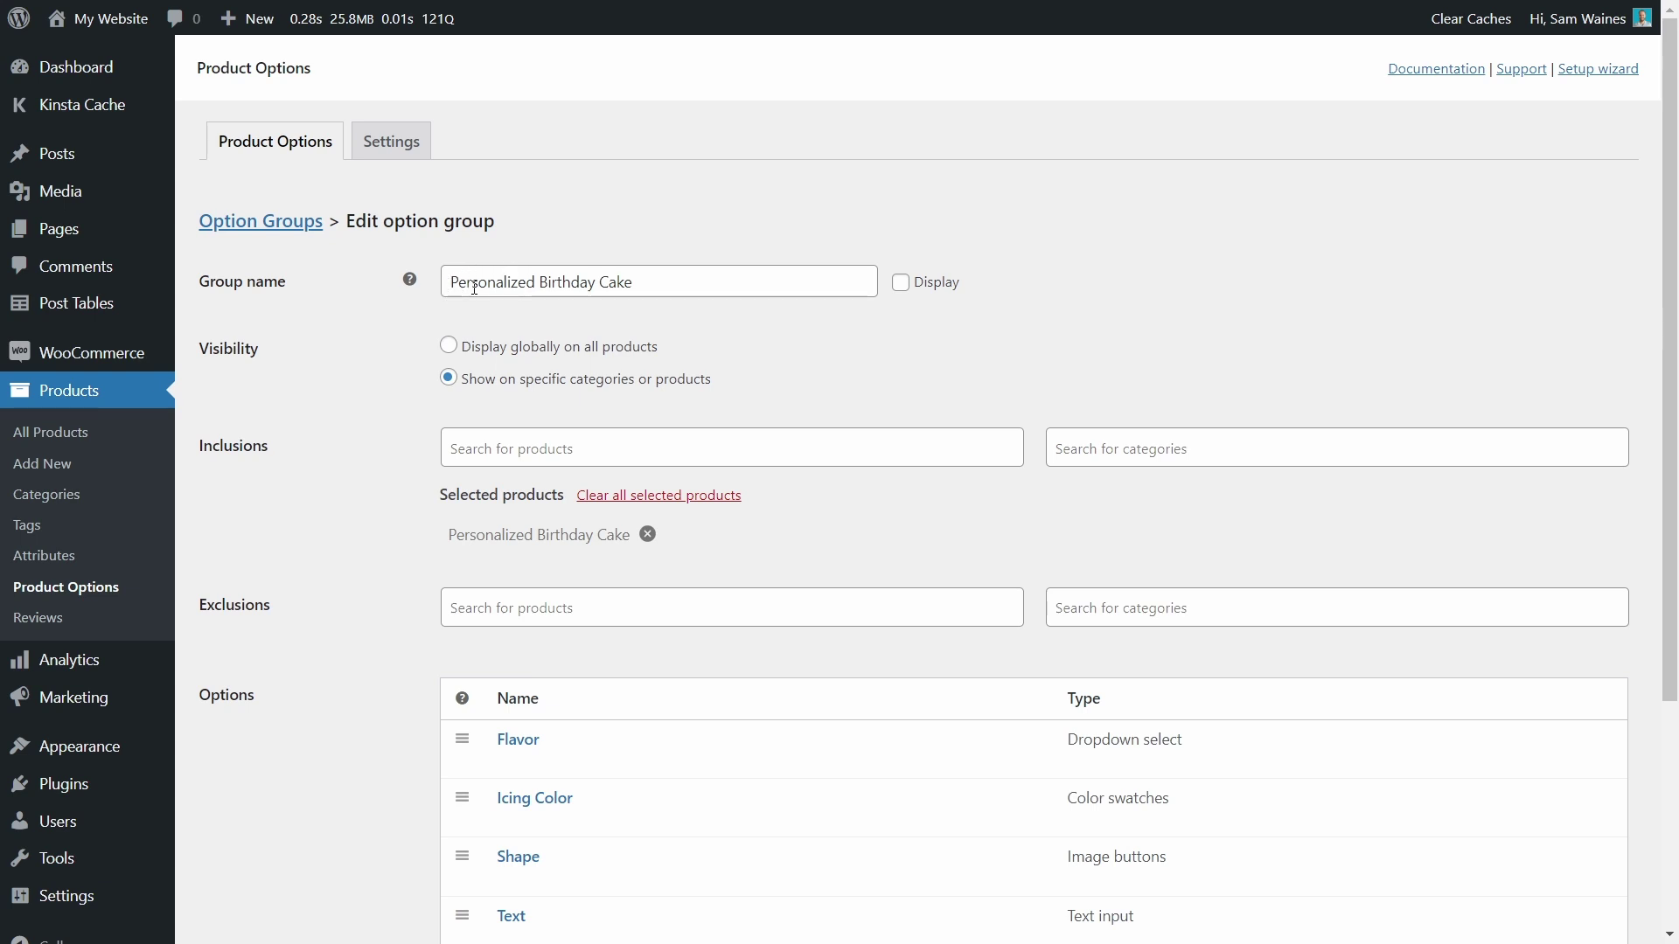
Step: Expand the Flavor option and scroll to its Chocolate, Vanilla and Lemon choices
scroll(708, 286, "down", 4)
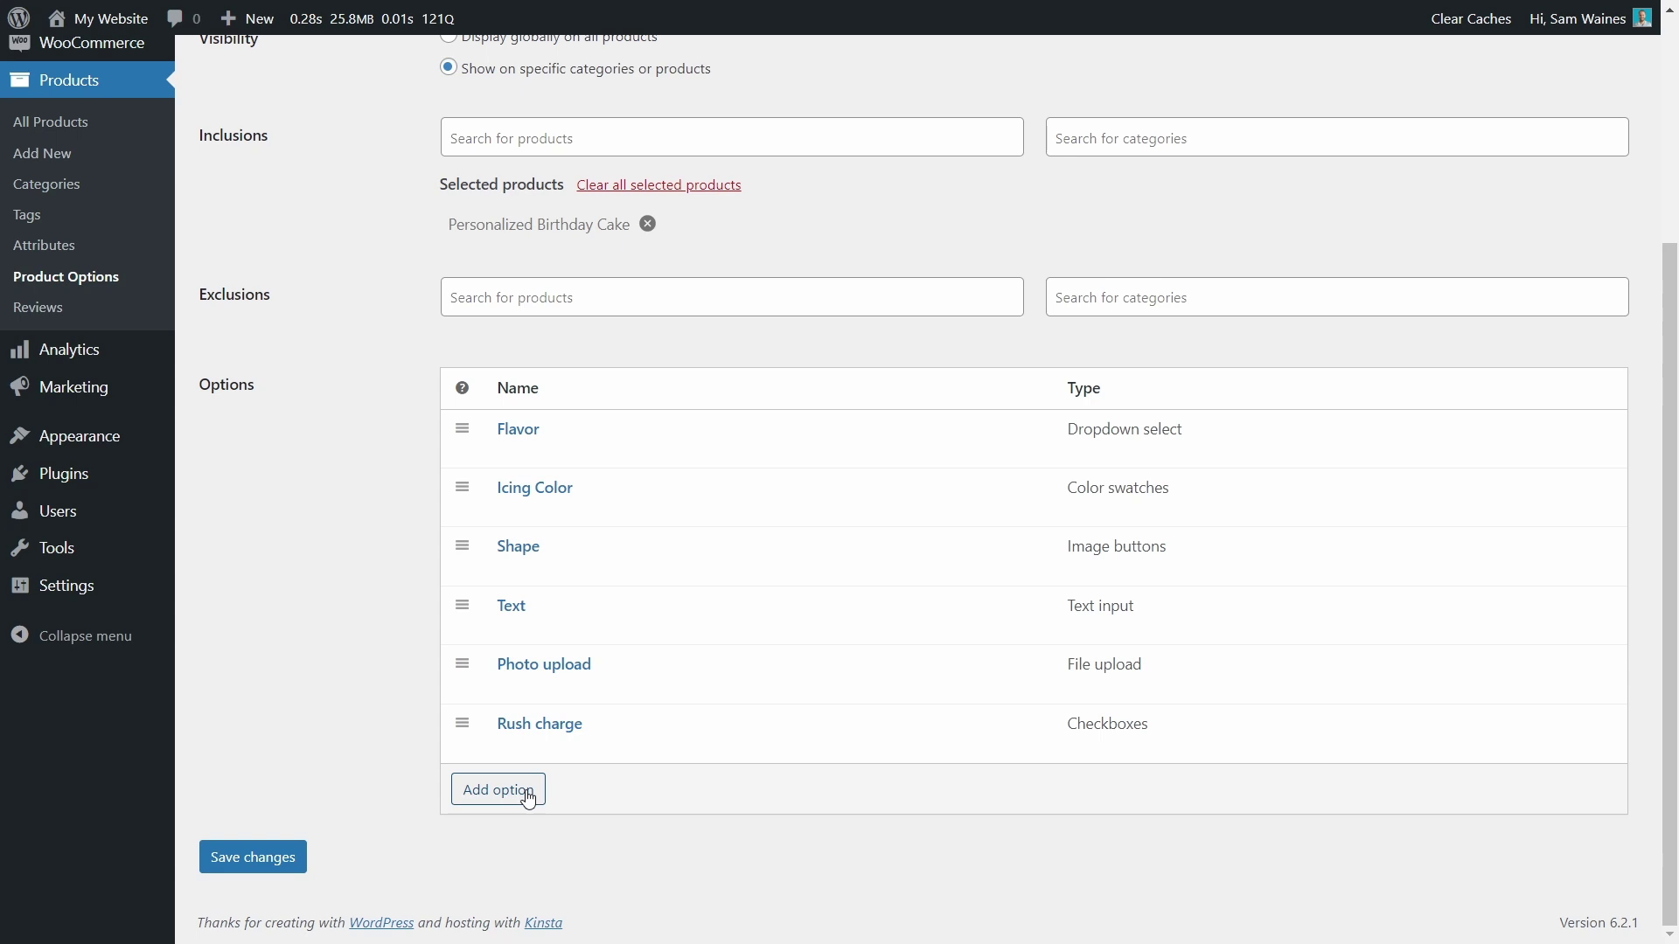
left_click(519, 428)
scroll(554, 539, "down", 2)
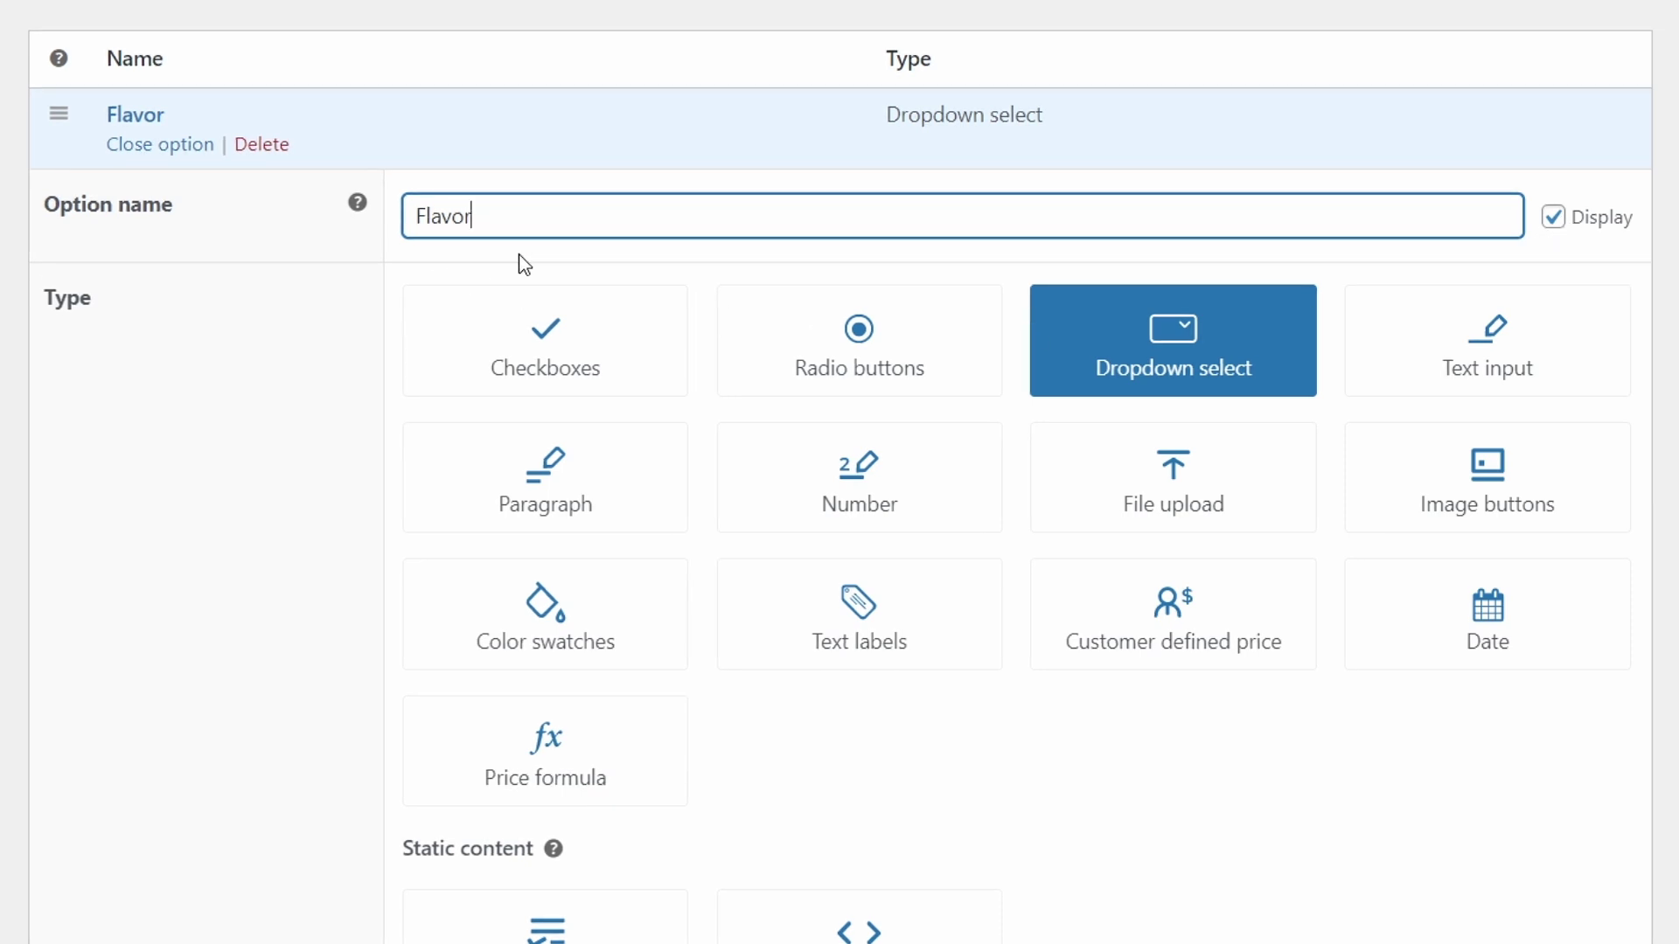
scroll(1105, 328, "down", 3)
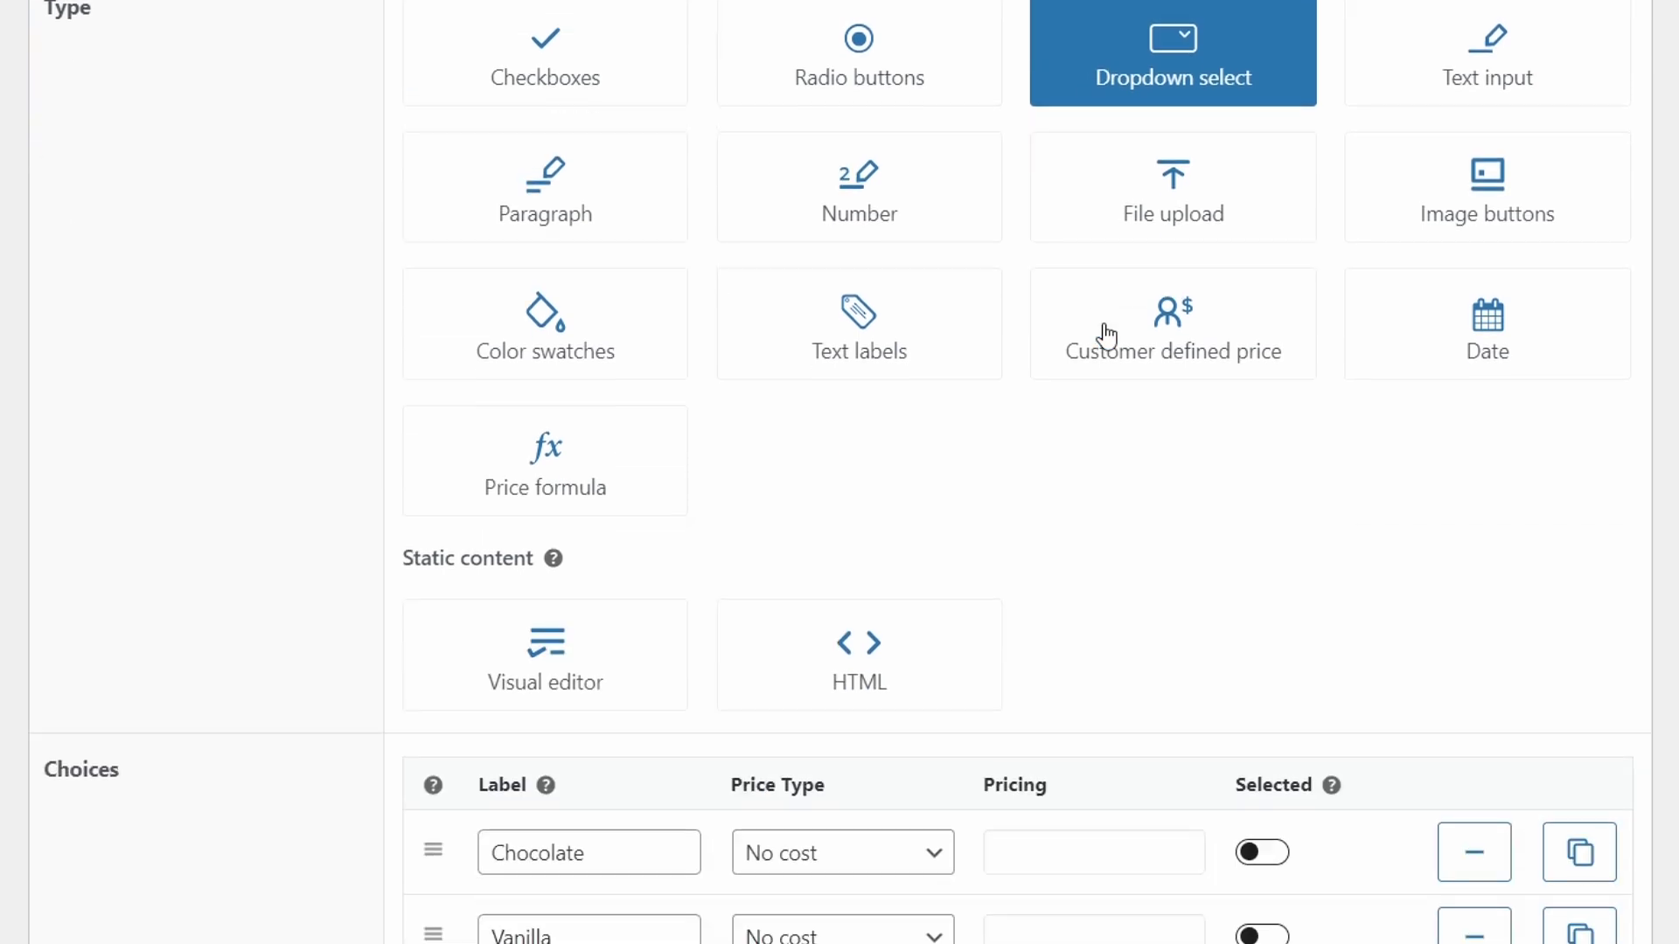
scroll(1126, 239, "down", 5)
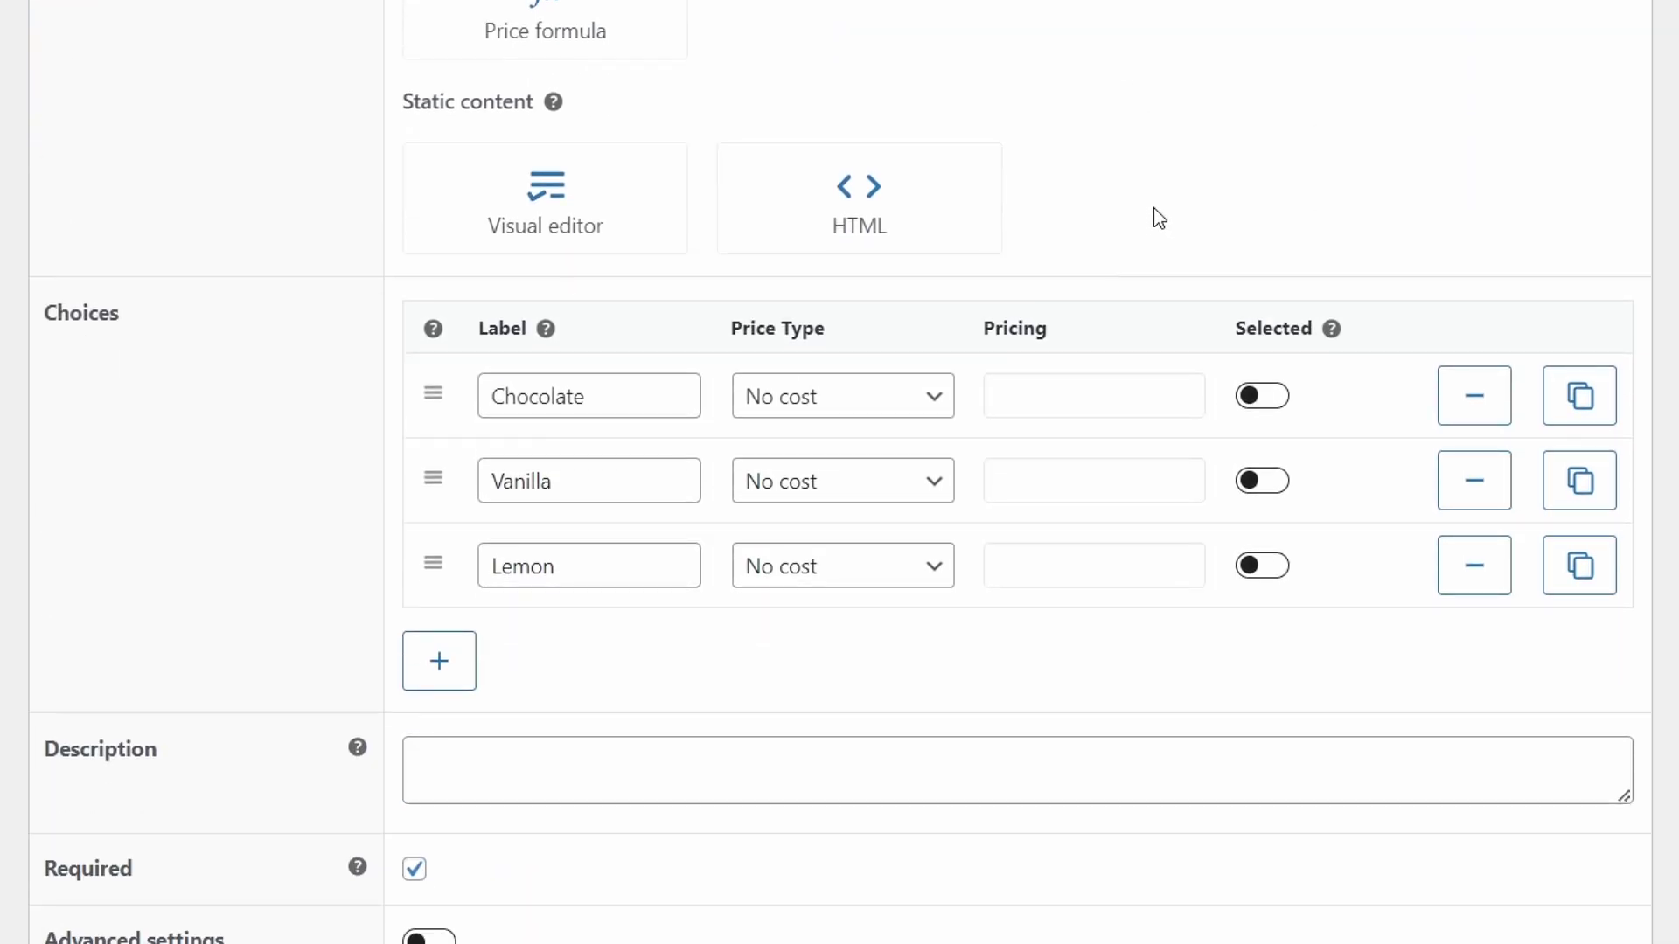
Step: Add a new flavor choice labelled 'Angels food'
left_click(442, 662)
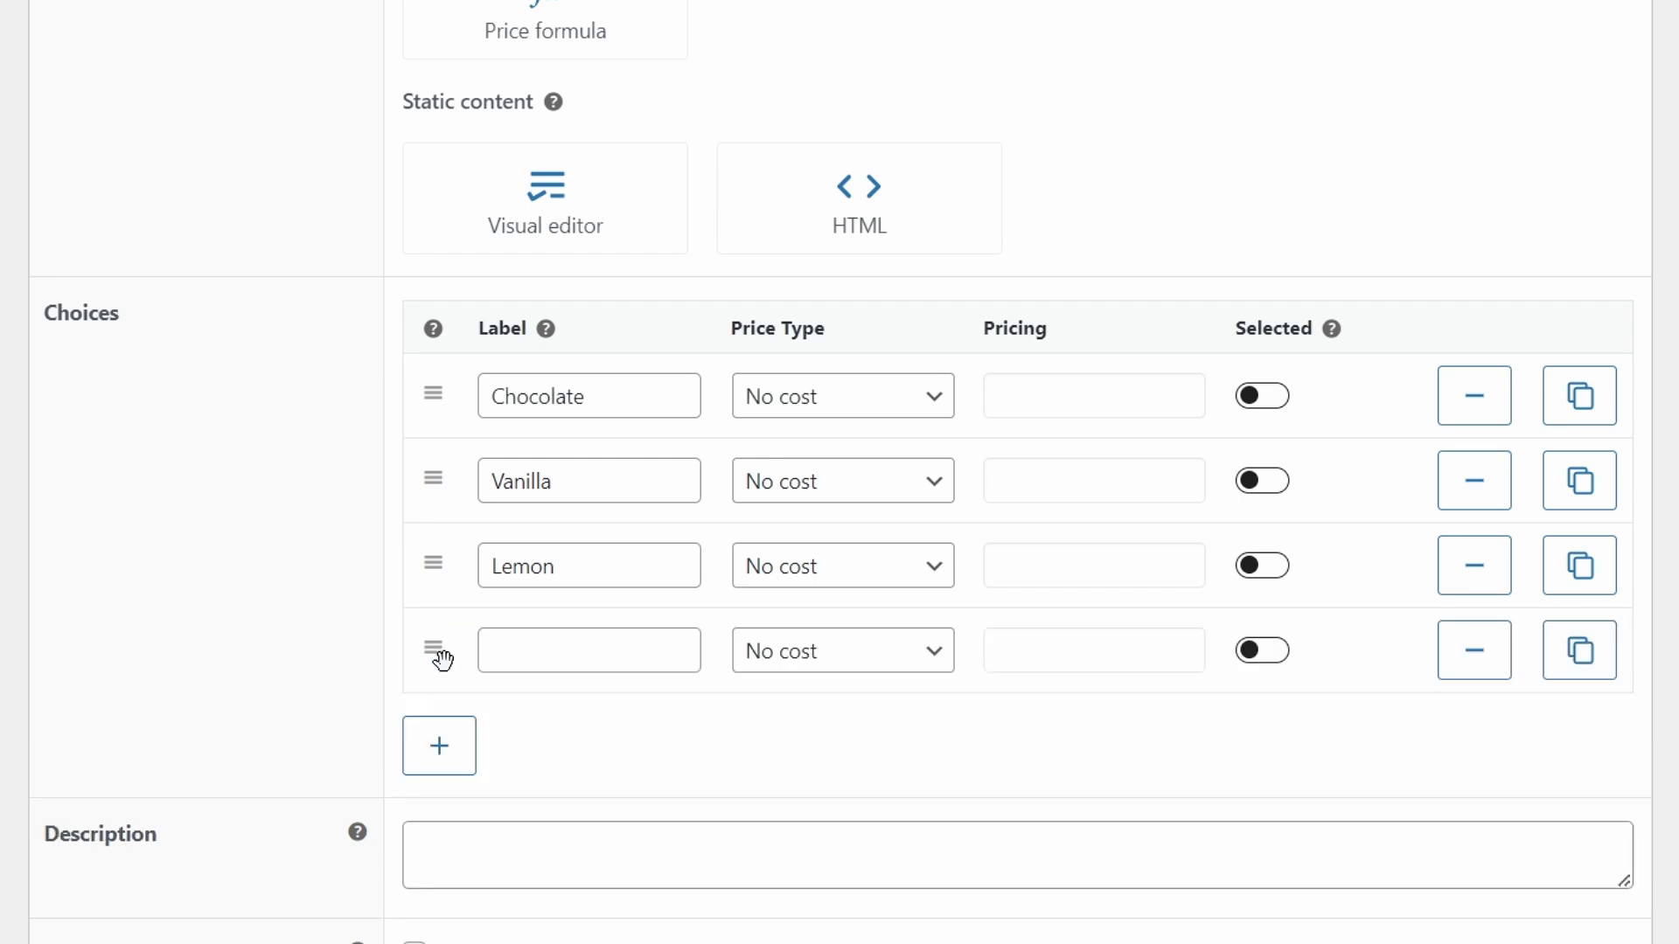
left_click(567, 650)
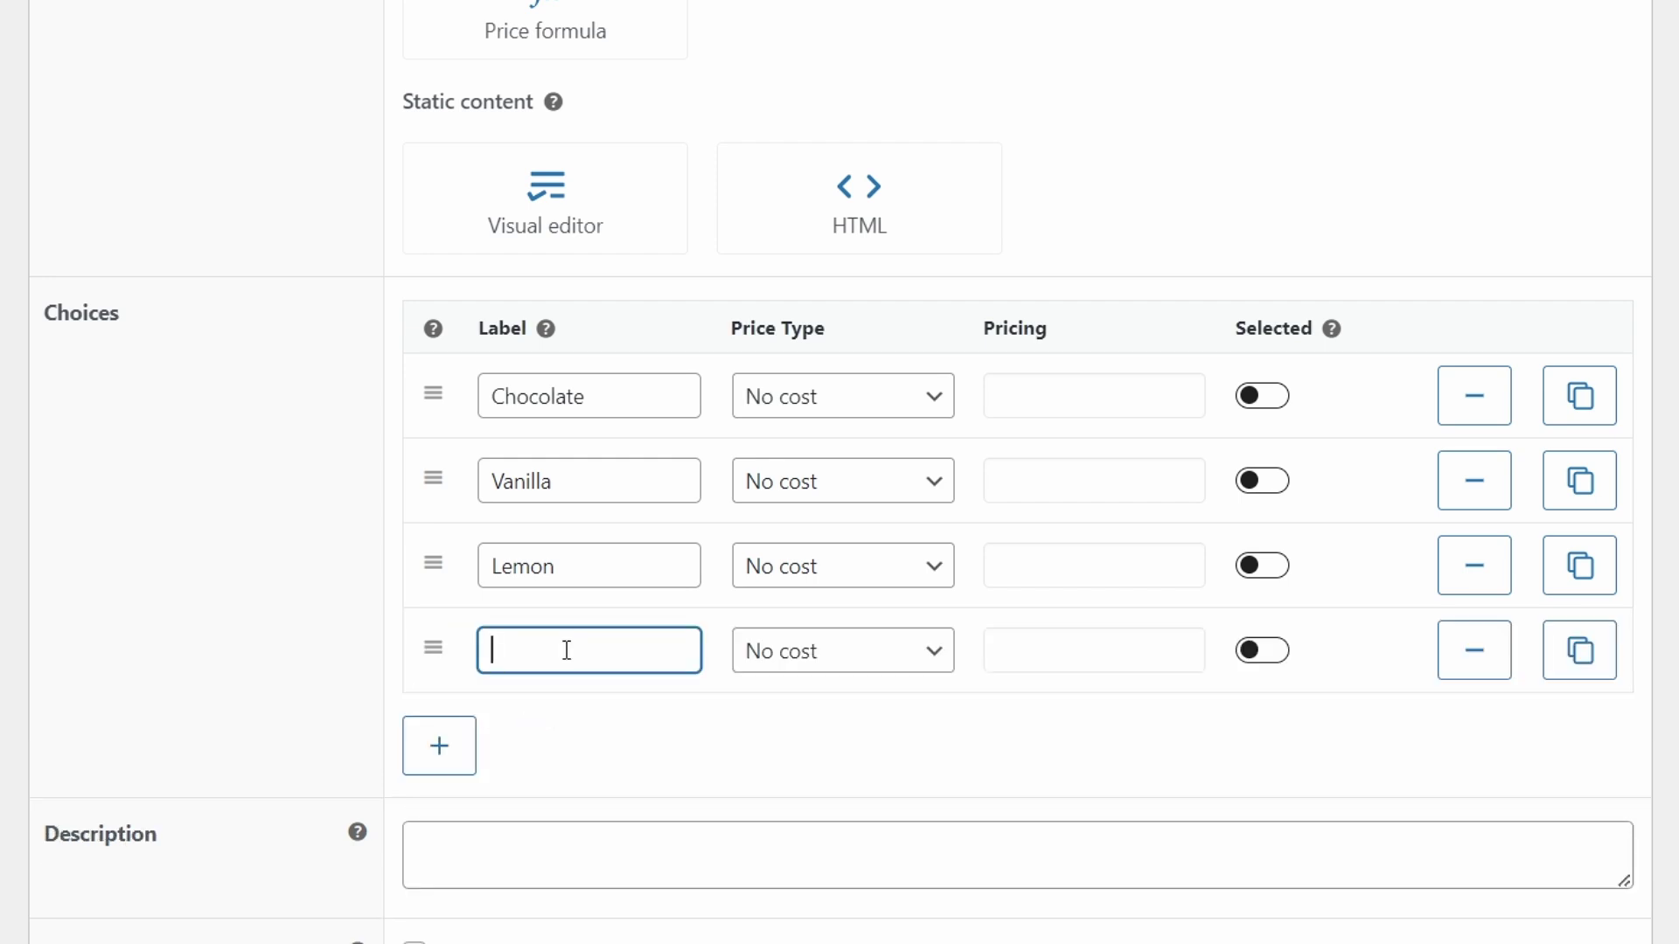
type("Angels food")
scroll(619, 783, "down", 3)
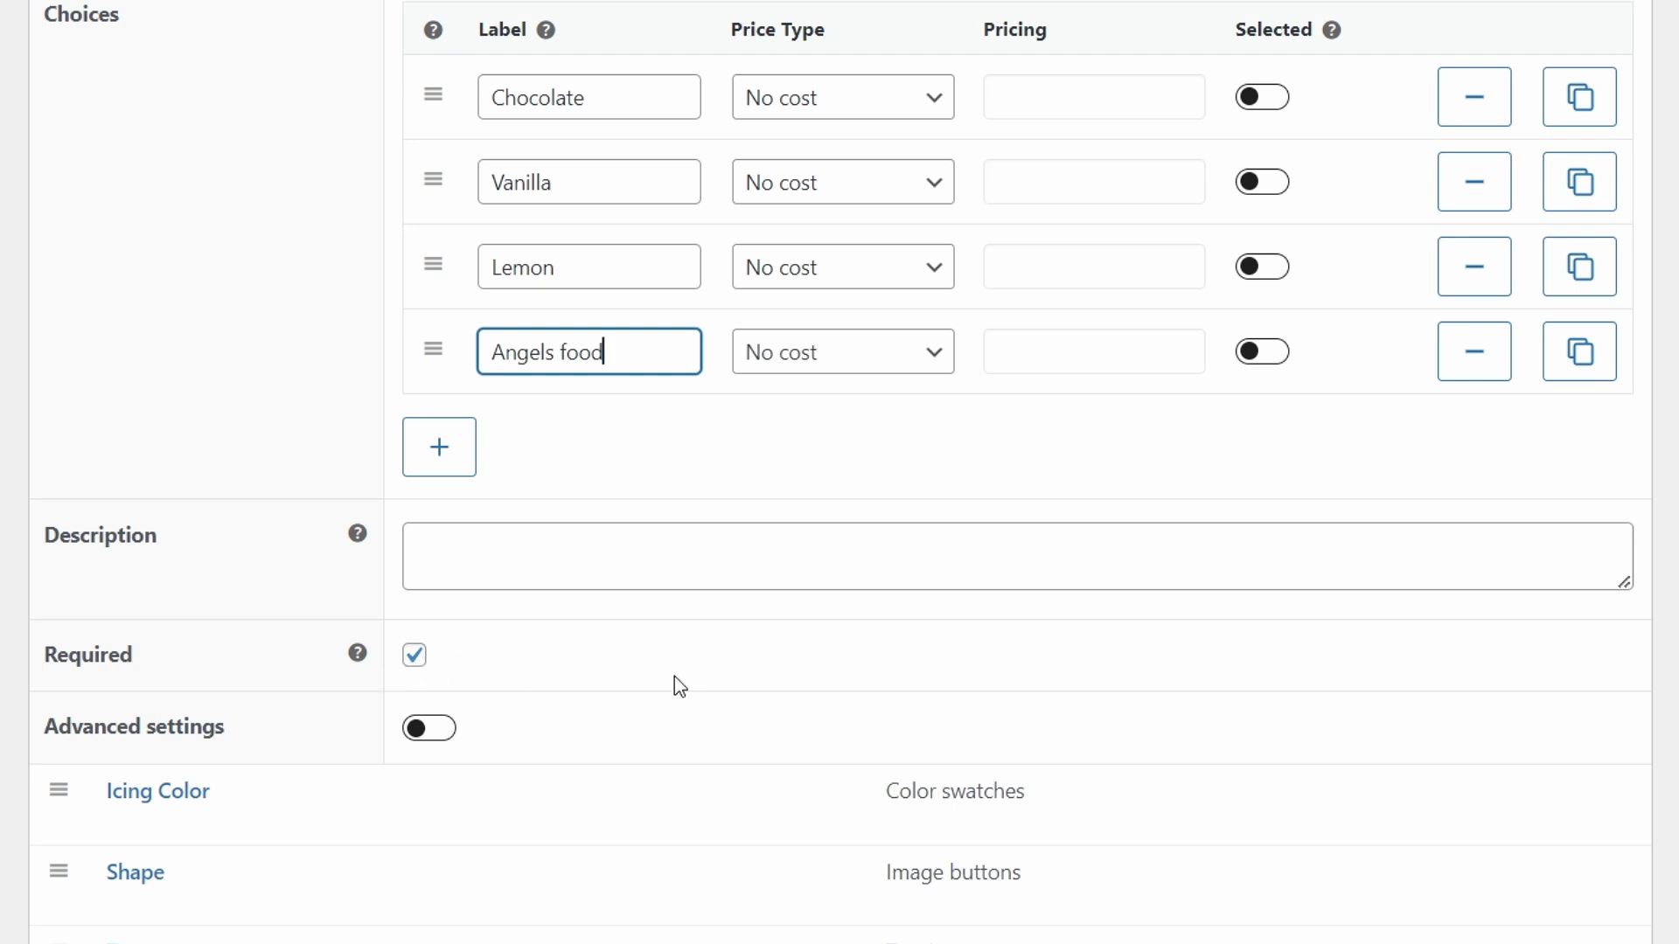
scroll(936, 542, "up", 2)
scroll(929, 592, "up", 2)
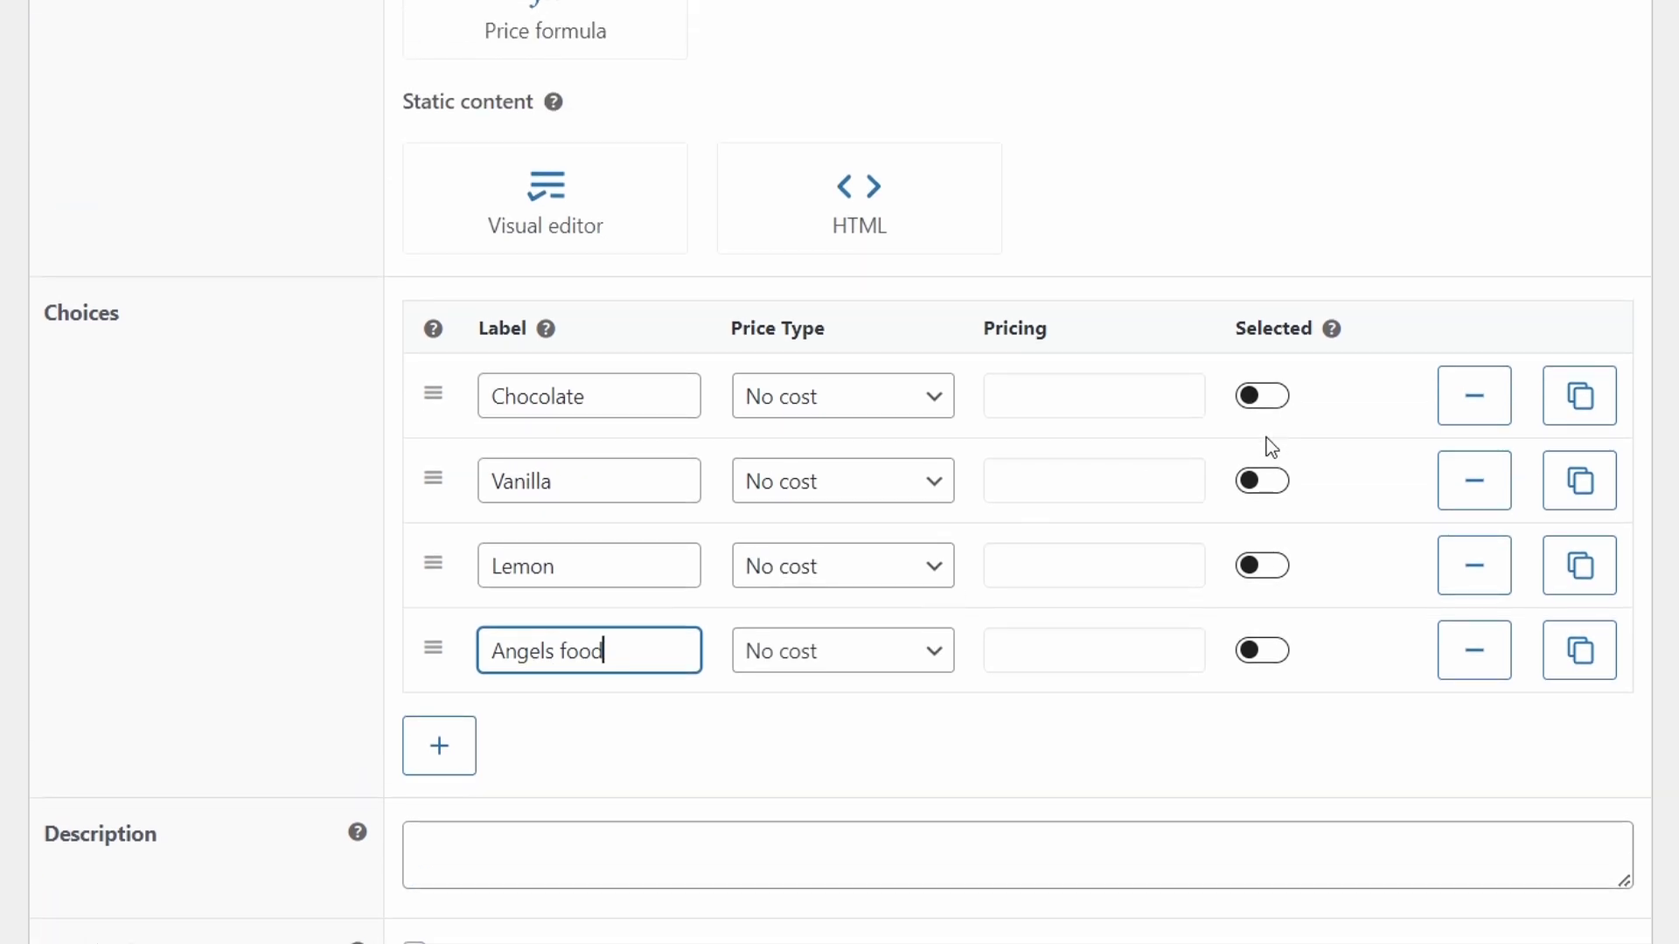
Step: Leave Chocolate unselected by default and give Angels food a 2.00 flat fee
left_click(1260, 404)
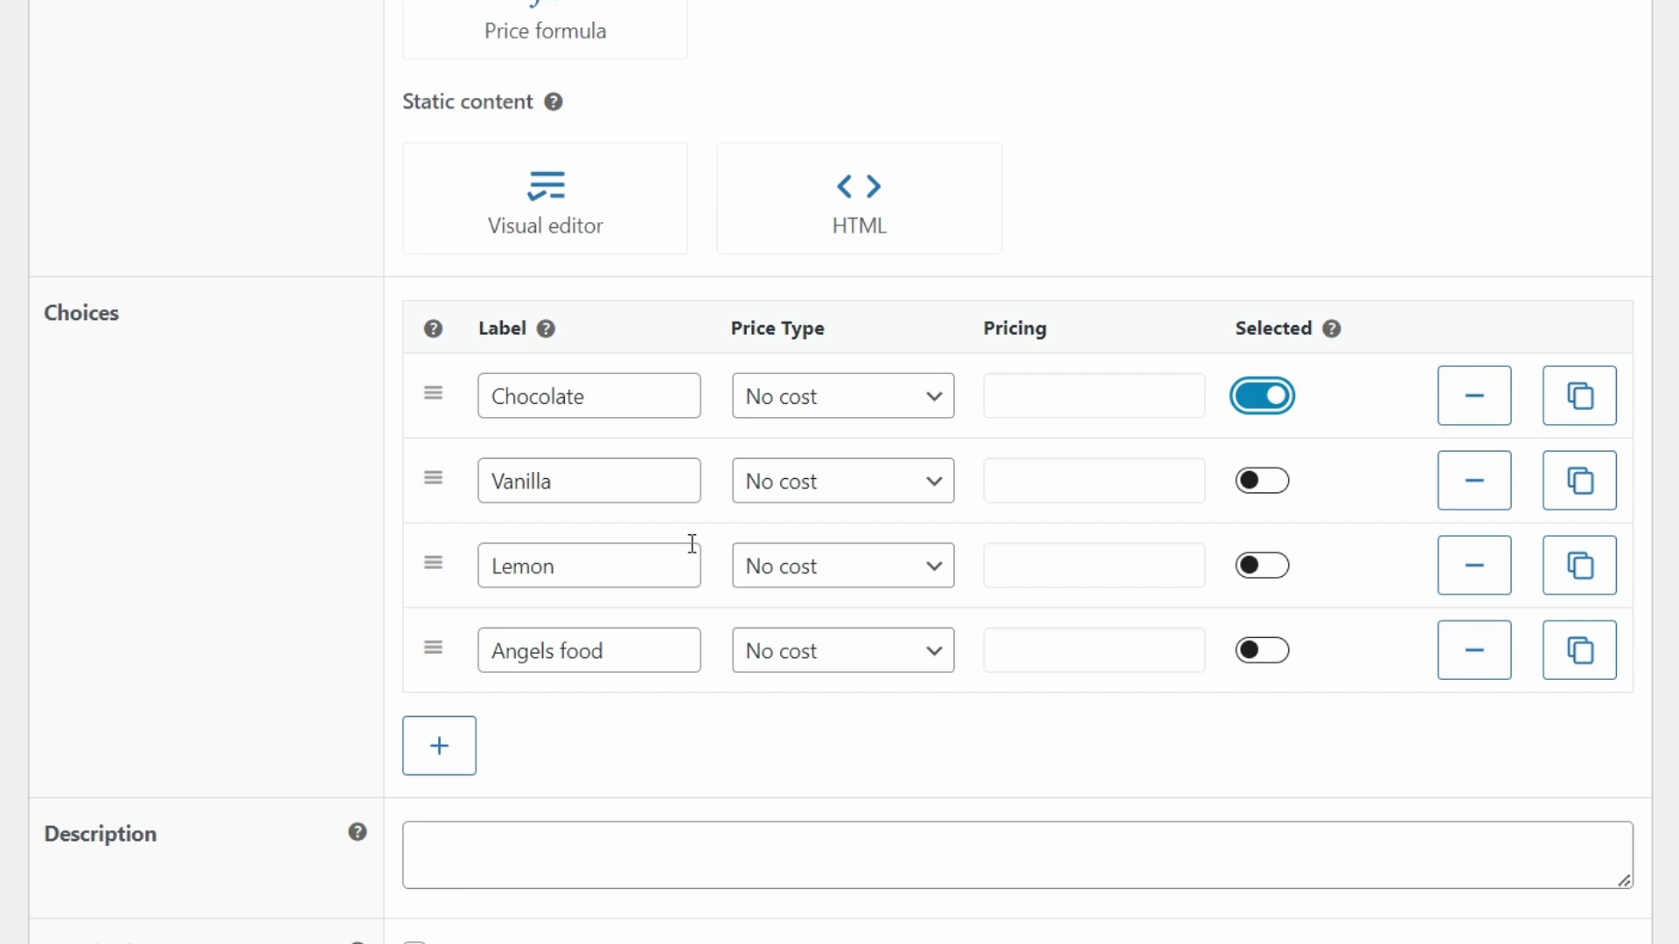
left_click(1264, 404)
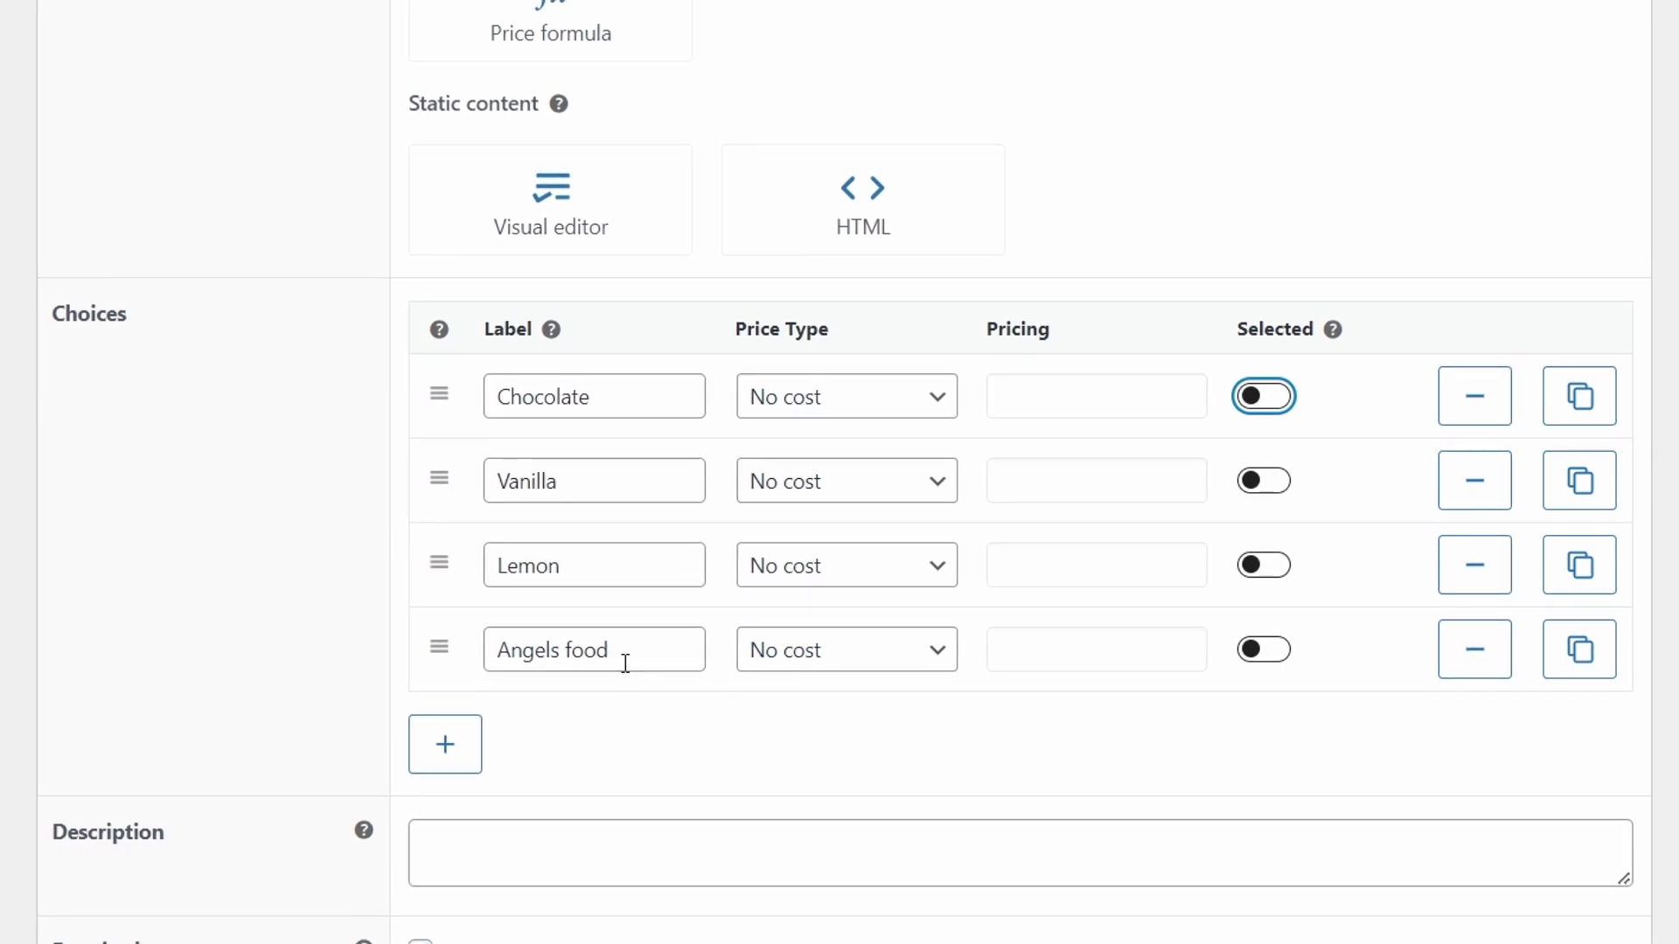
left_click(928, 664)
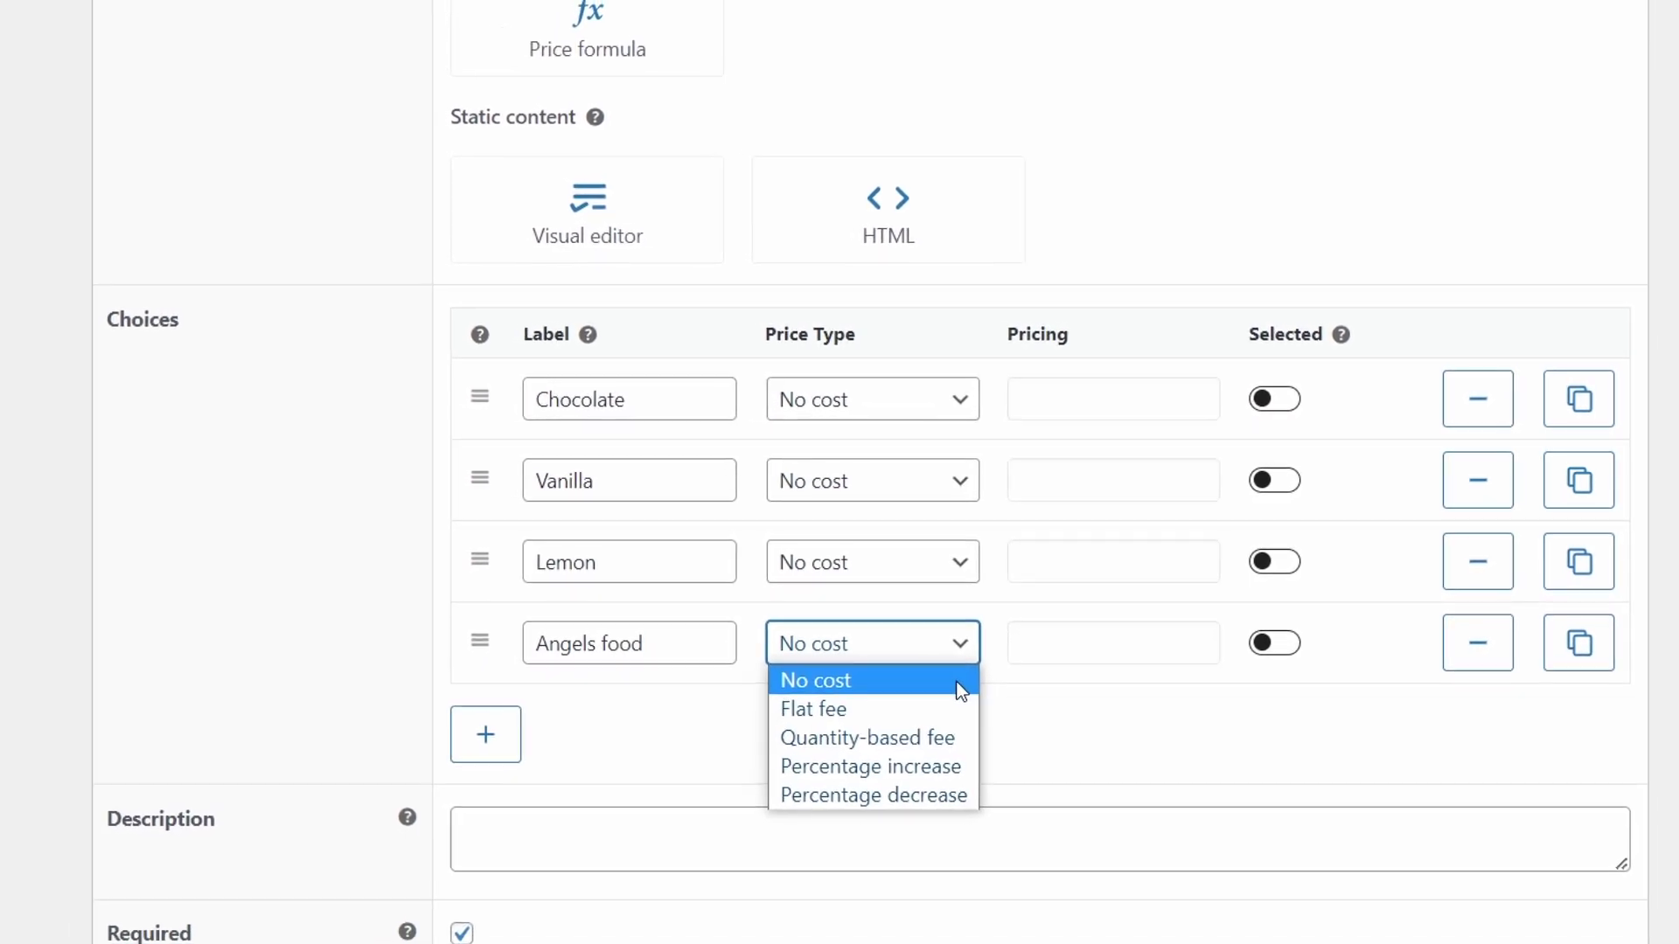
left_click(909, 699)
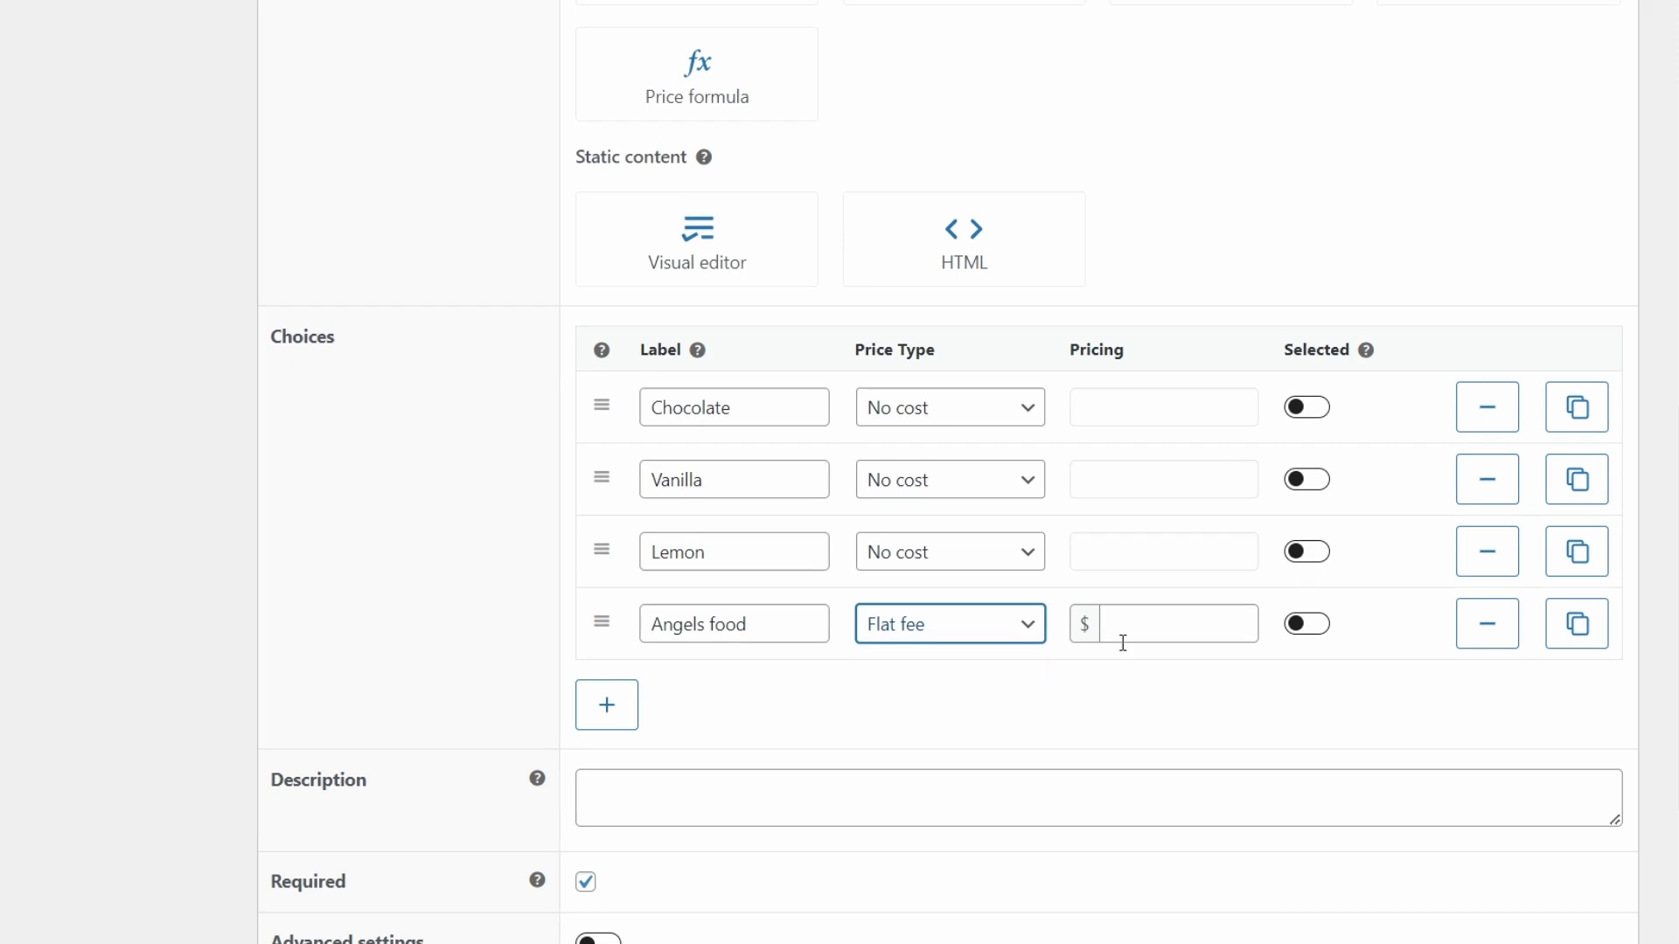
left_click(1106, 637)
type("2.00")
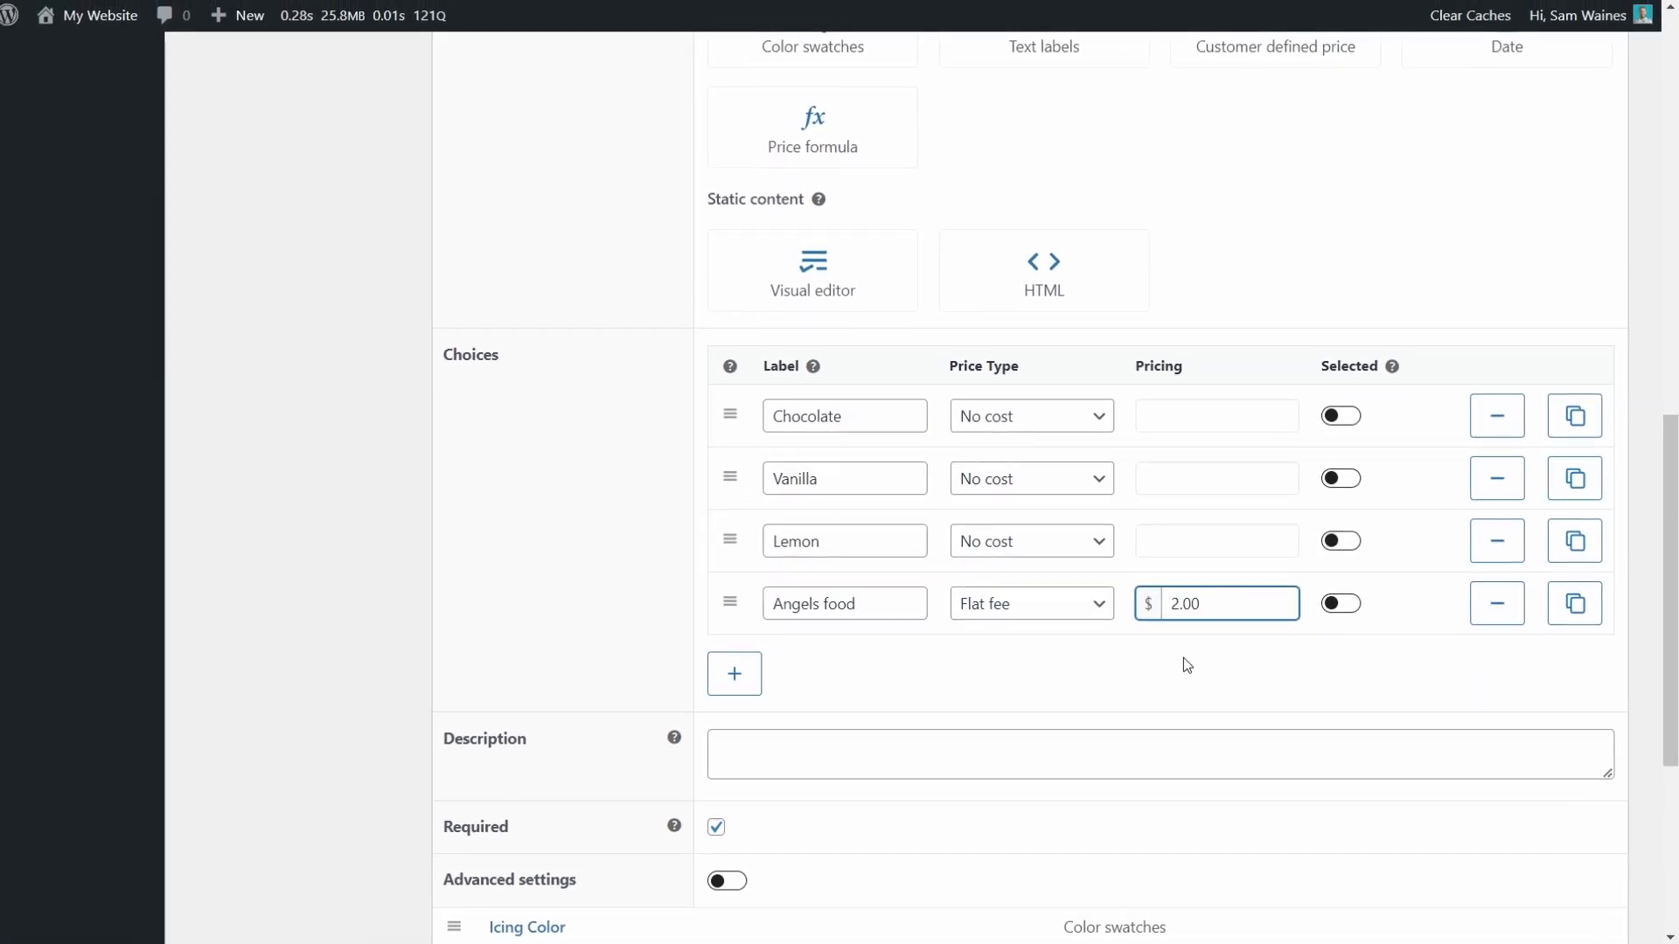
scroll(1188, 664, "down", 5)
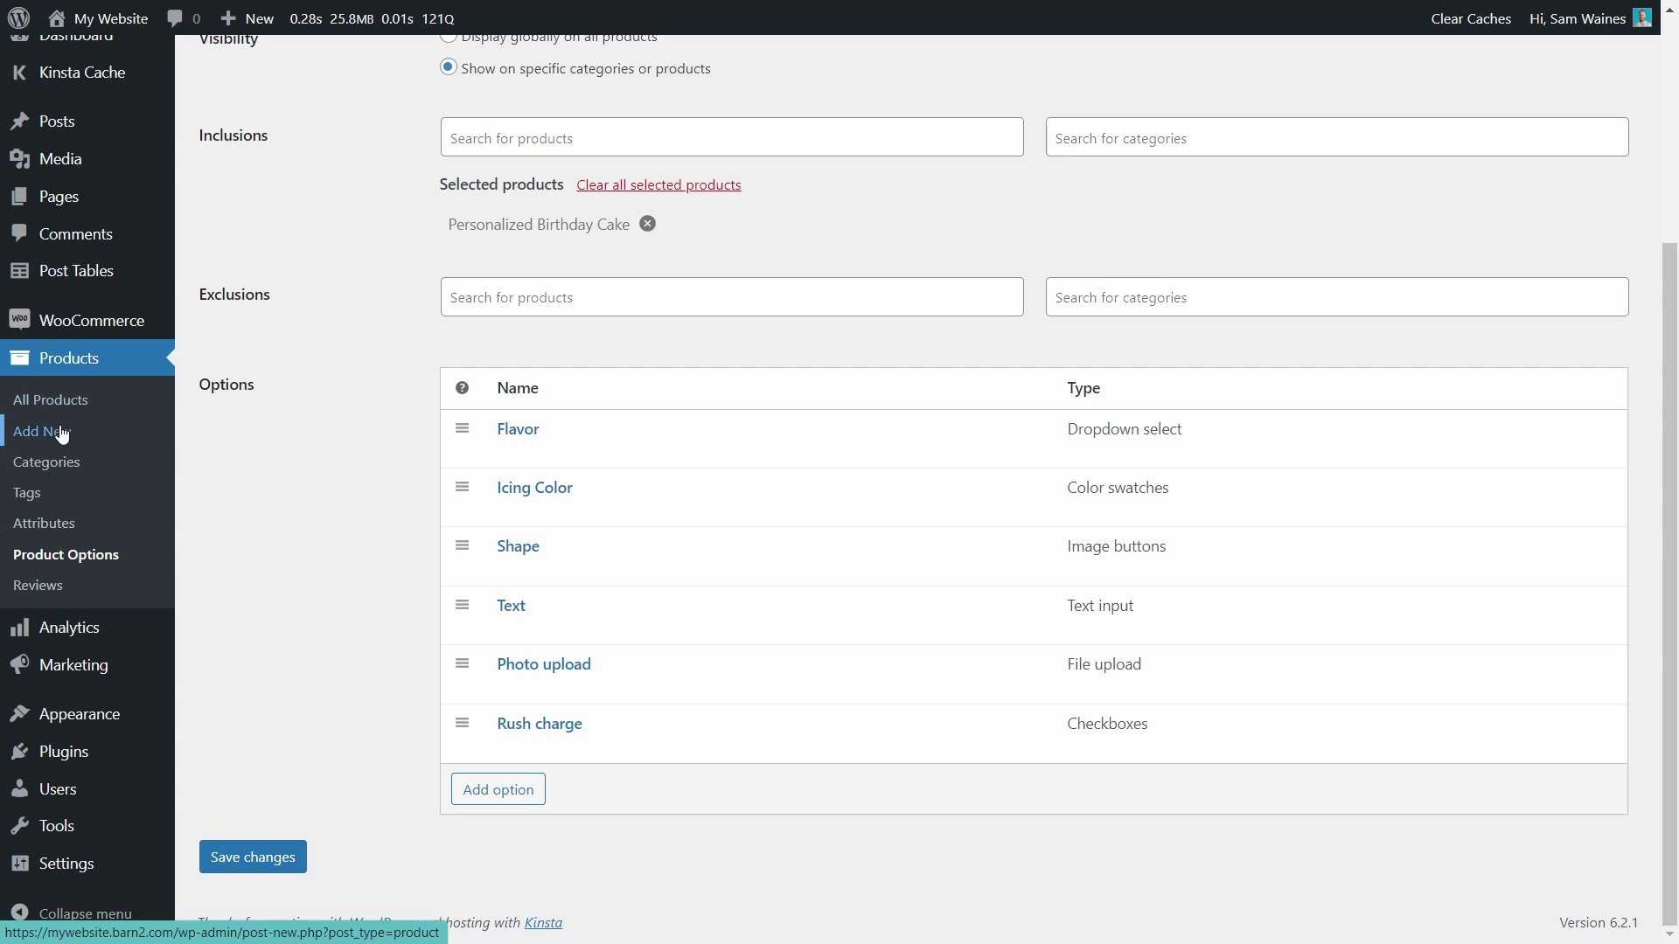
Step: Start a new product and paste 'Personalized Birthday Cake' as its name
left_click(61, 433)
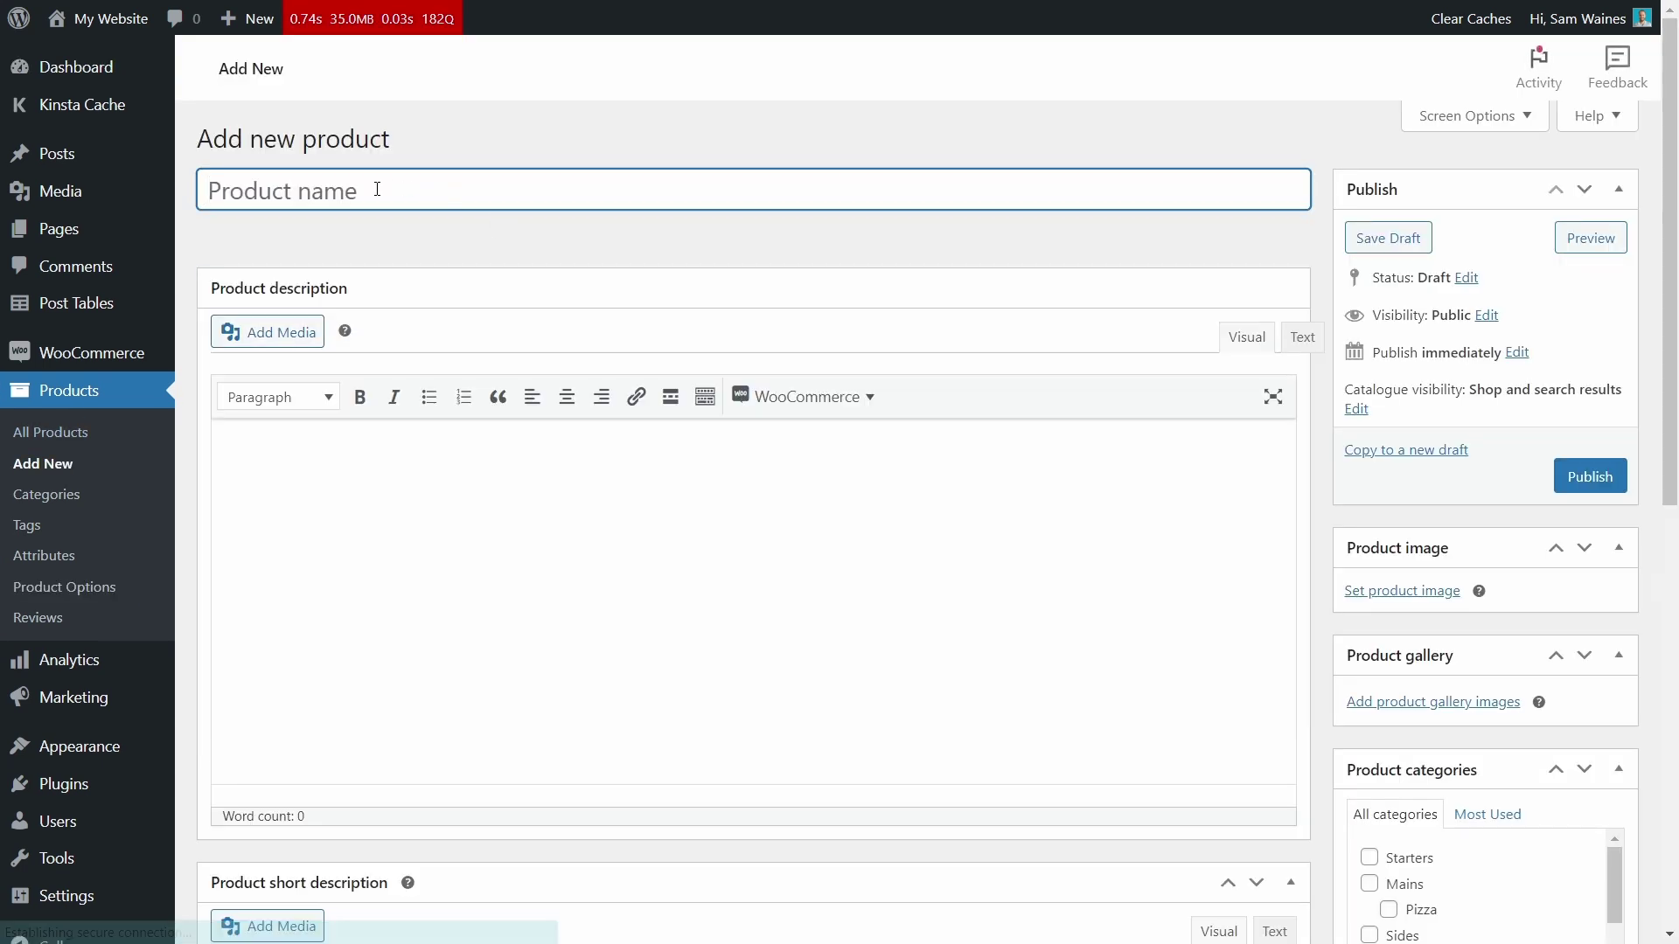
type("Personalized Birthday Cake")
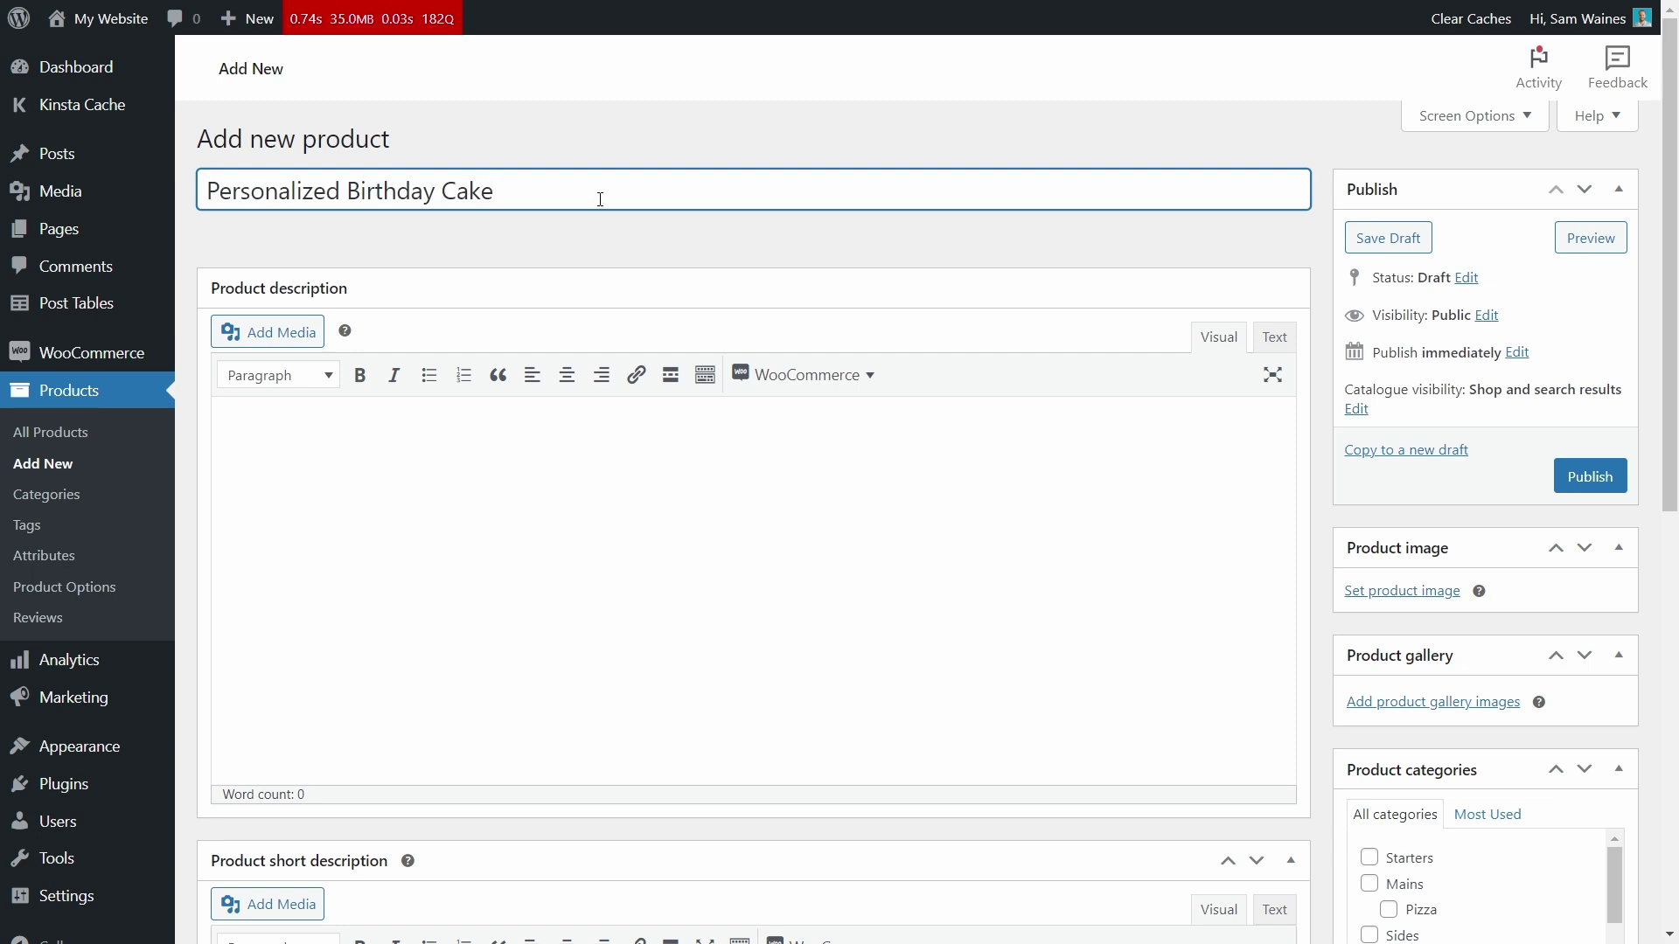
Step: Set the birthday-cake picture from the Media Library as the product image
left_click(1405, 592)
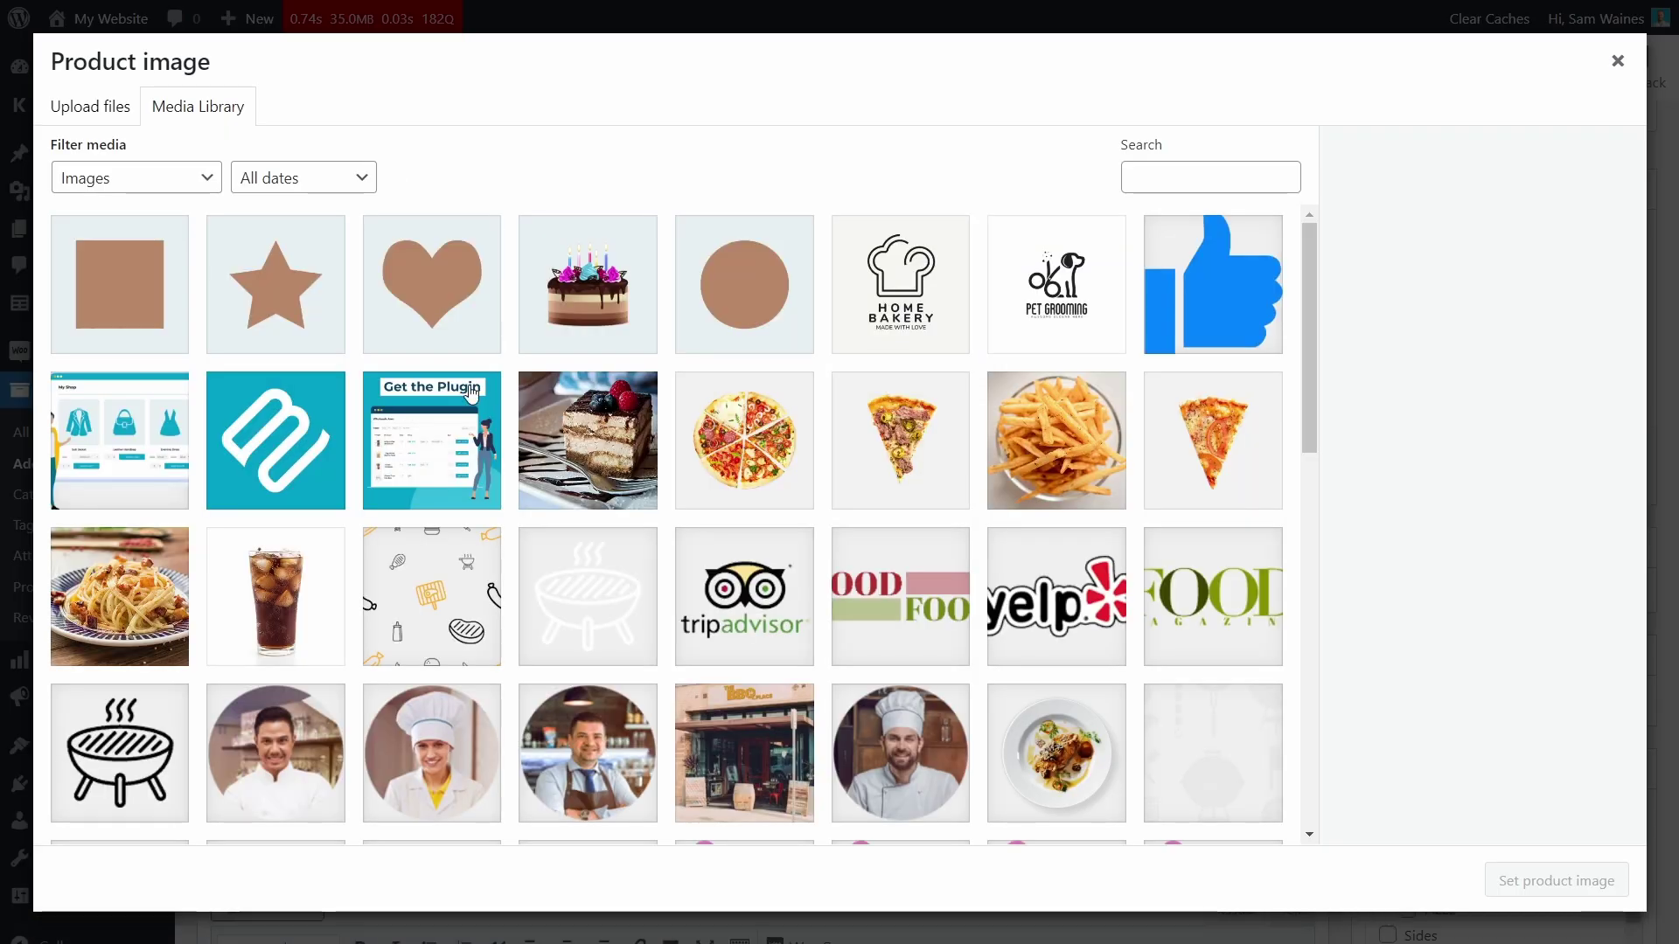
left_click(588, 284)
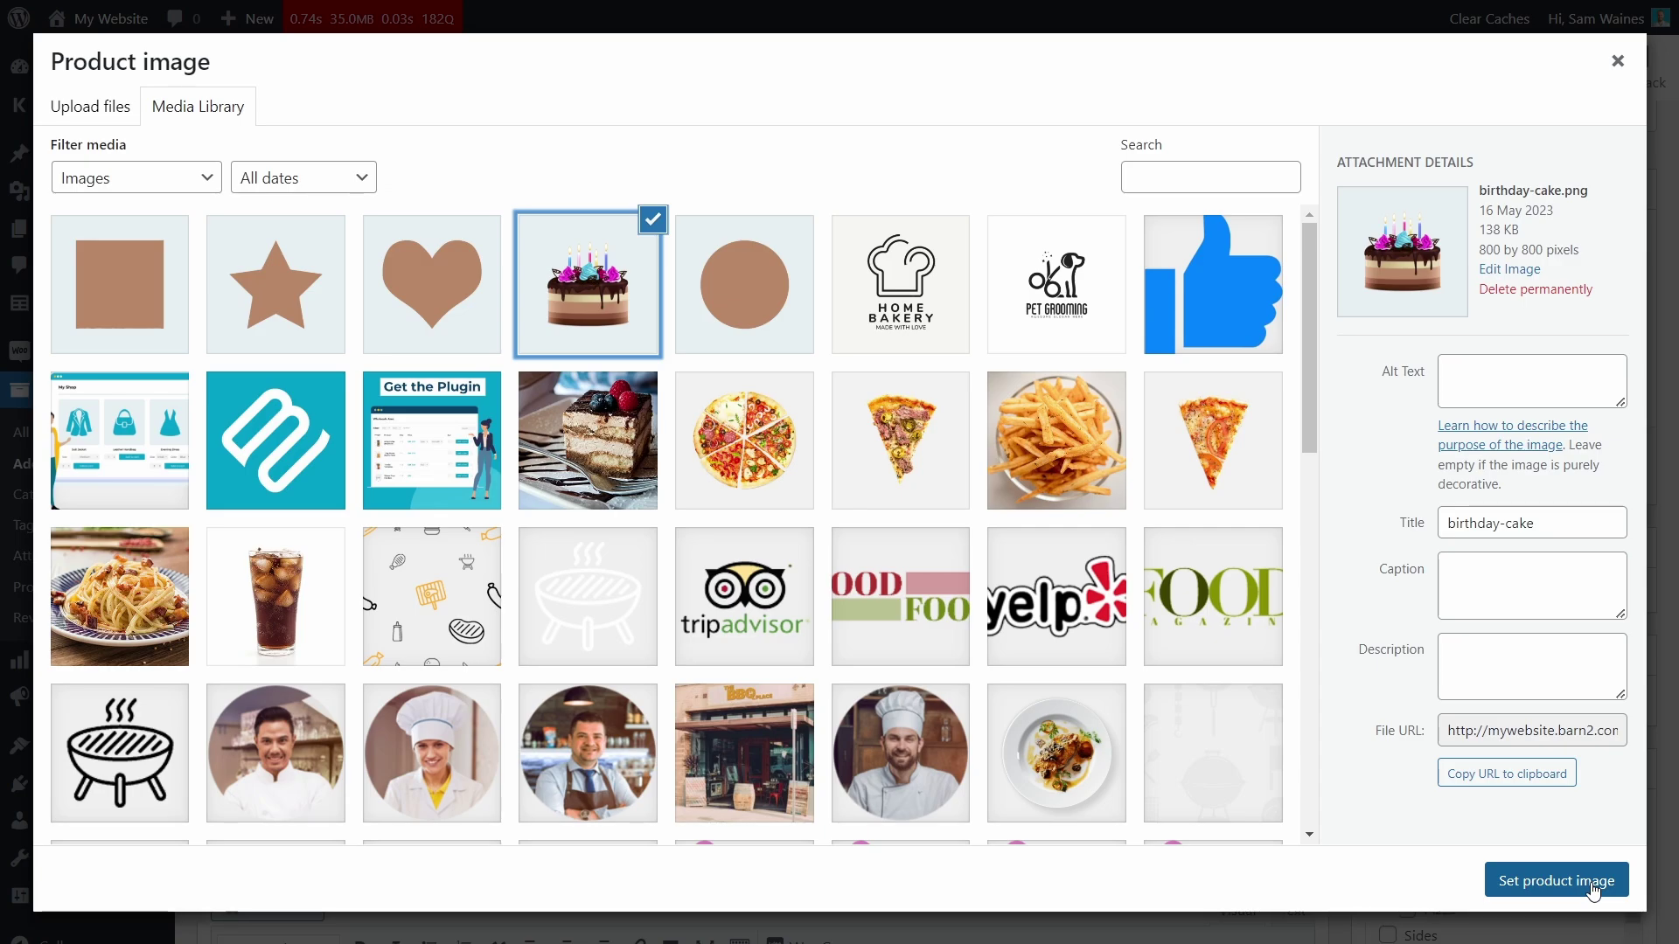
left_click(1557, 880)
Step: Enter 25 as the product's regular price
scroll(664, 525, "down", 5)
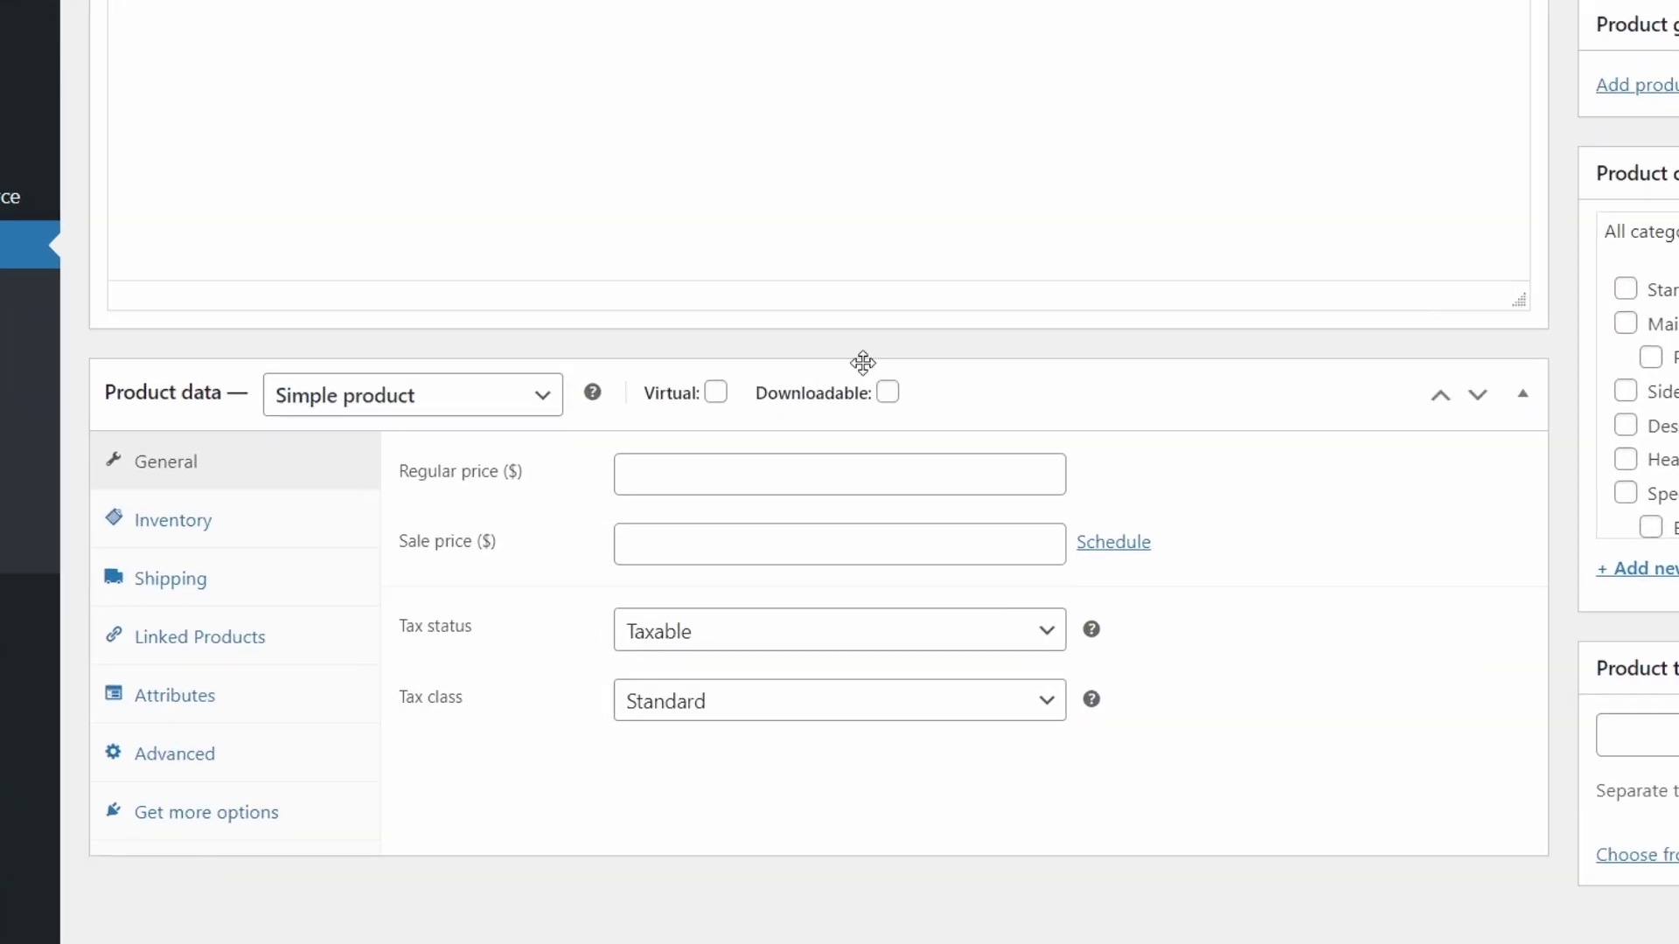
left_click(711, 449)
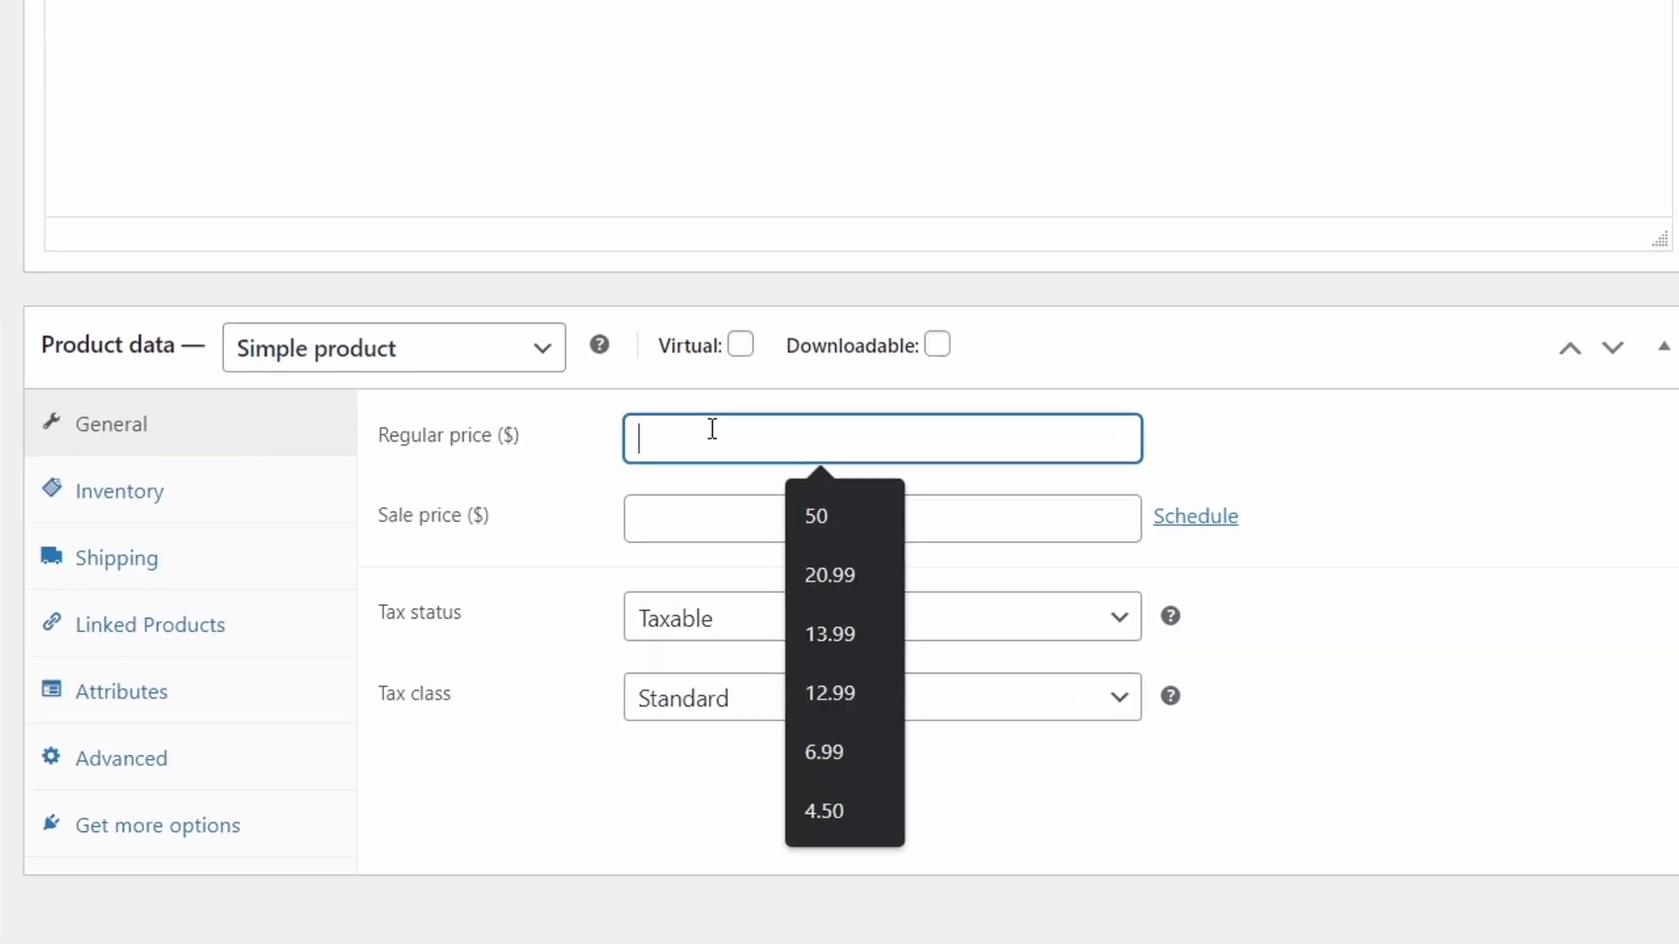
type("25")
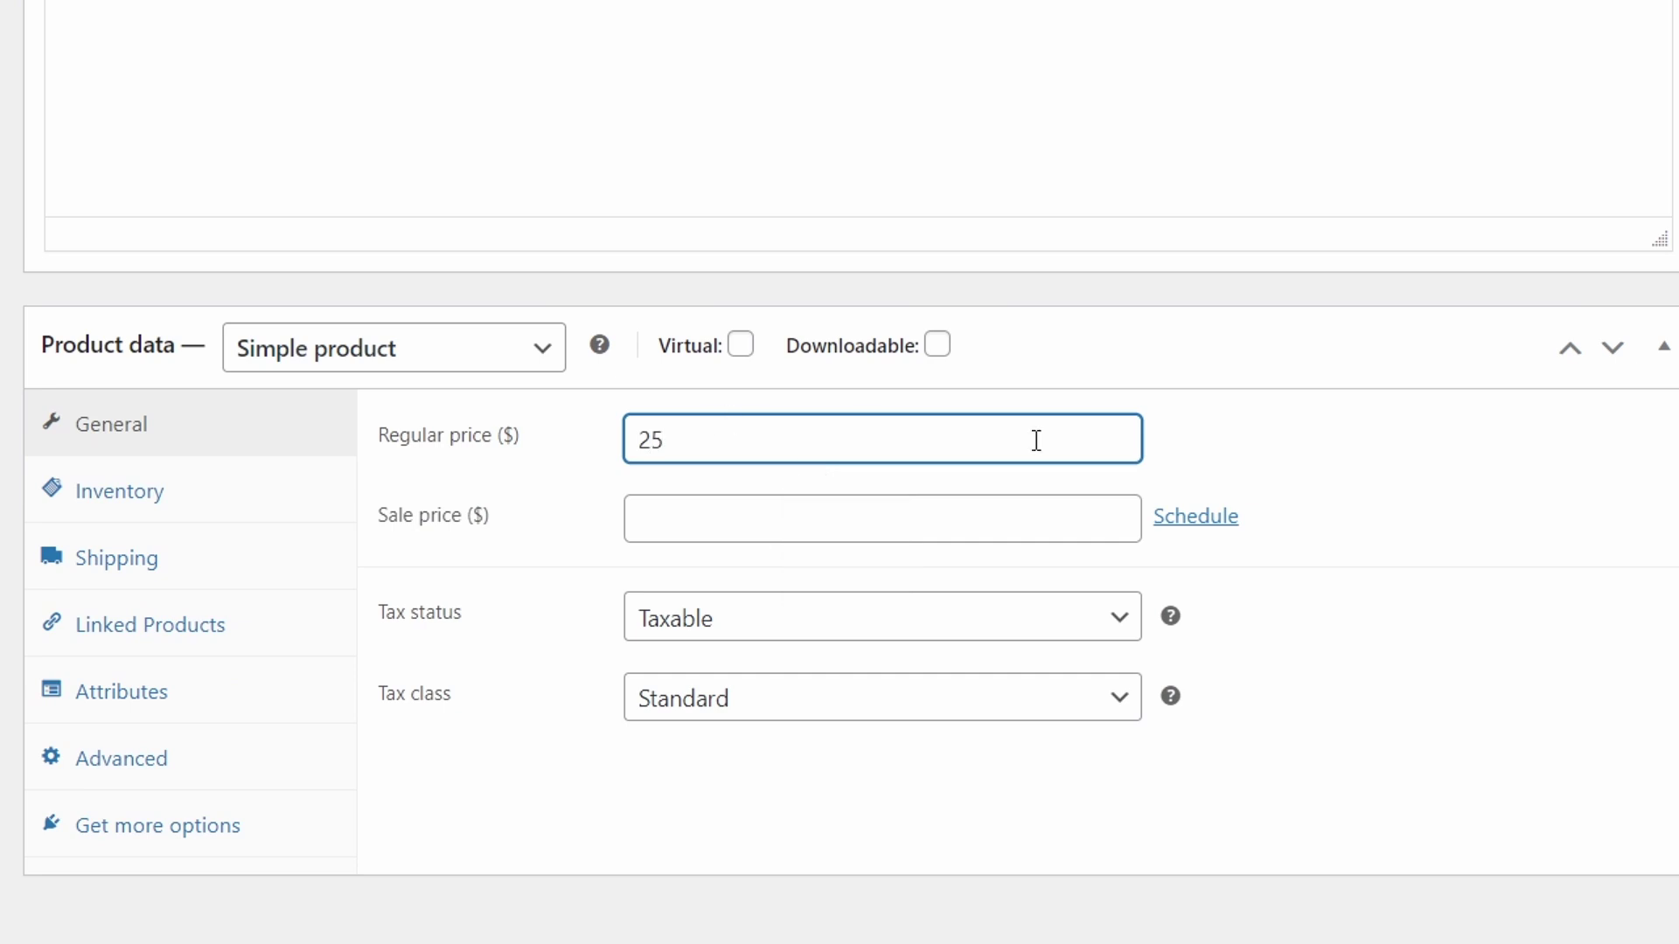
left_click(1382, 455)
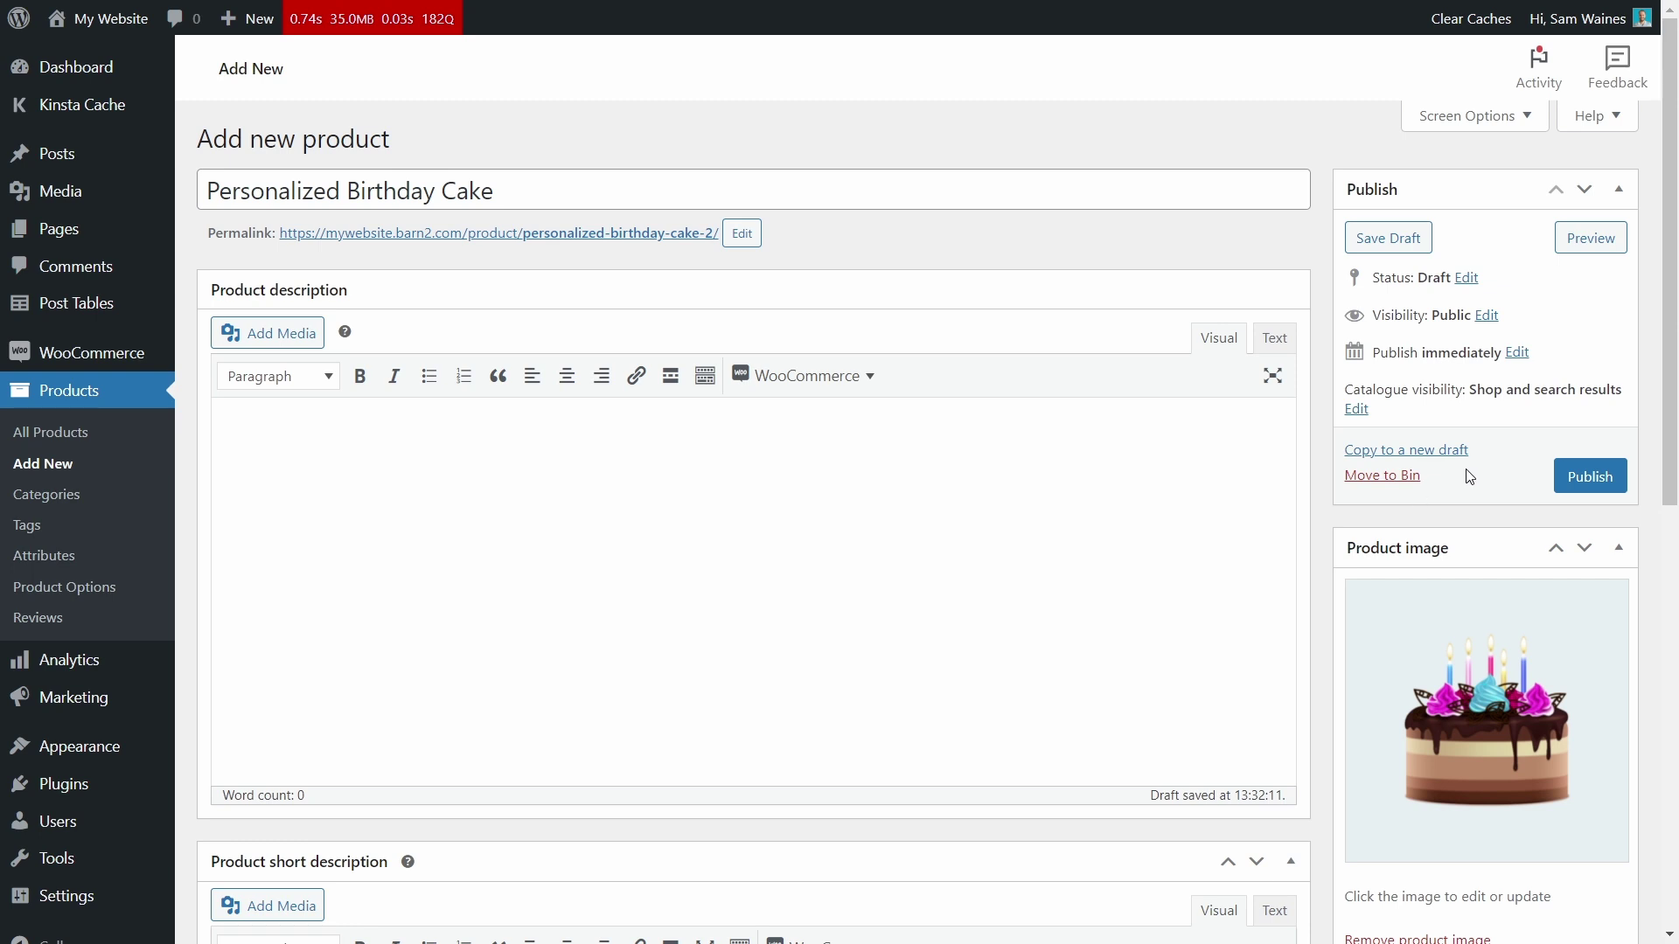
Step: Change the product's visibility to Private and update it
left_click(1486, 316)
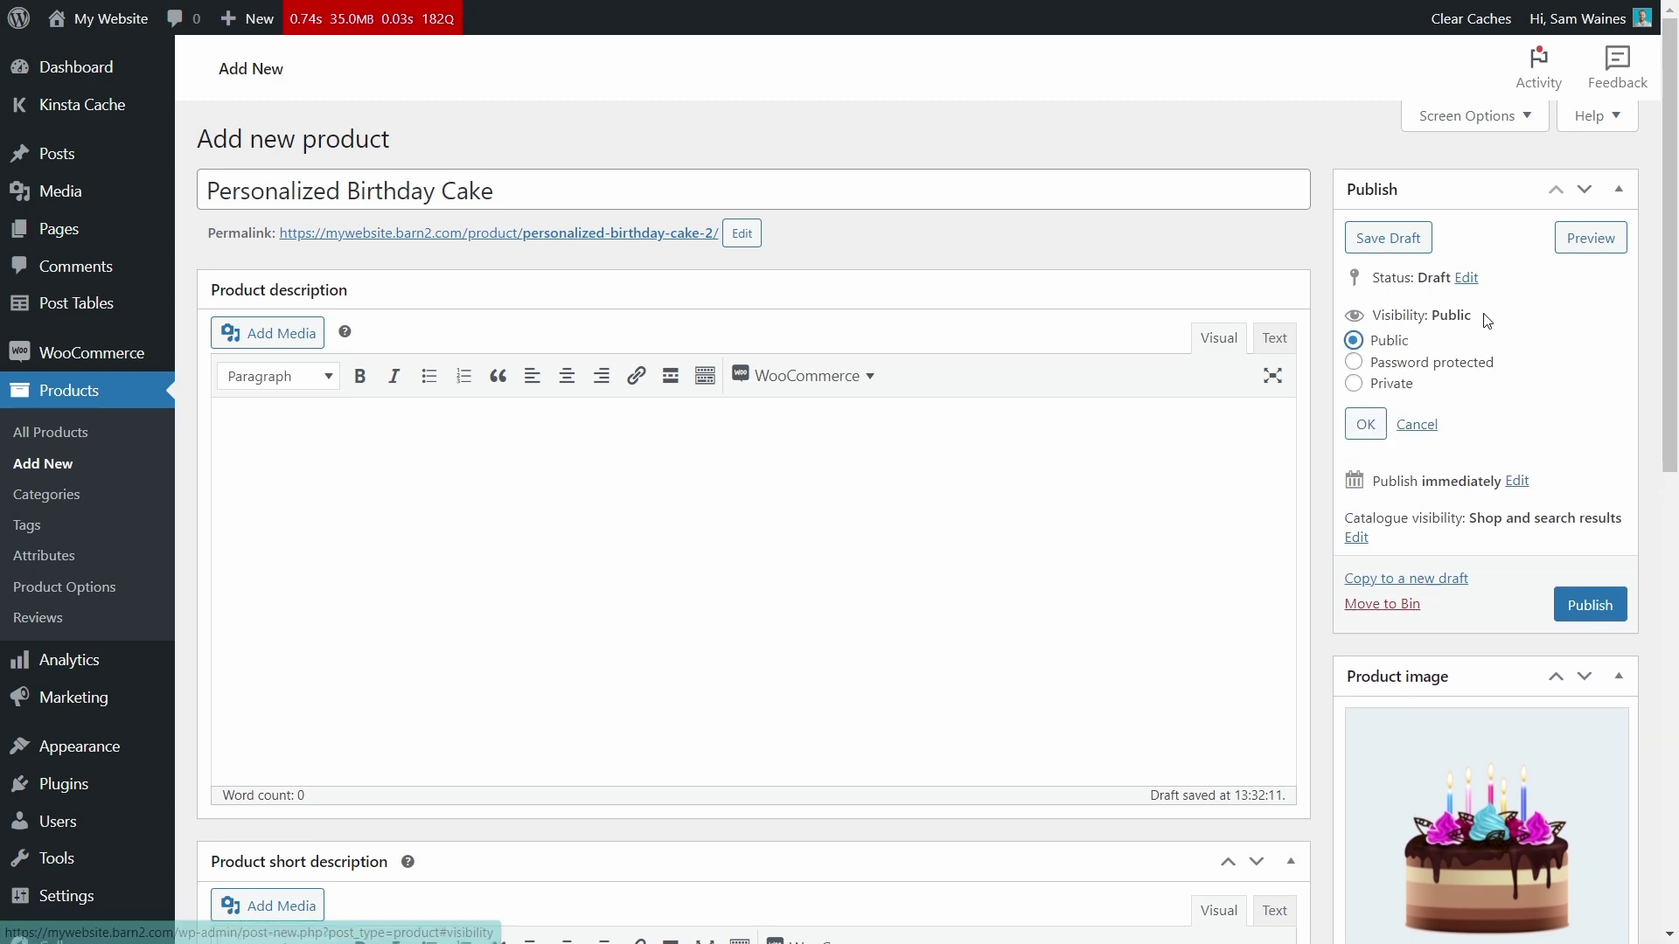
left_click(1378, 390)
left_click(1365, 425)
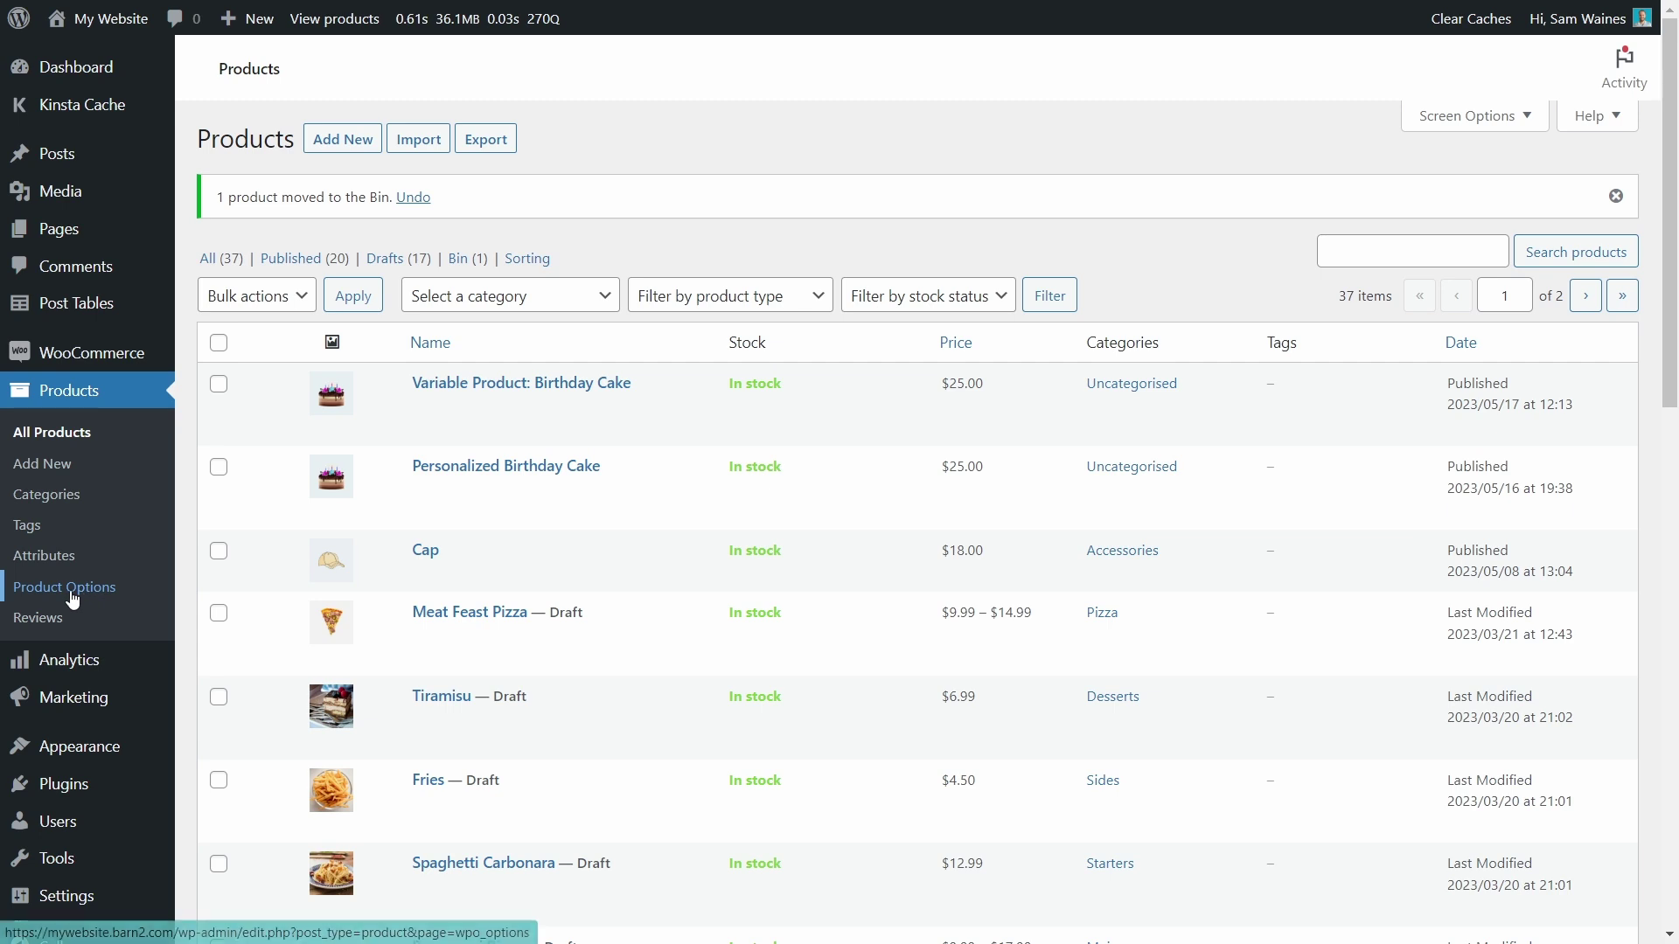
left_click(73, 598)
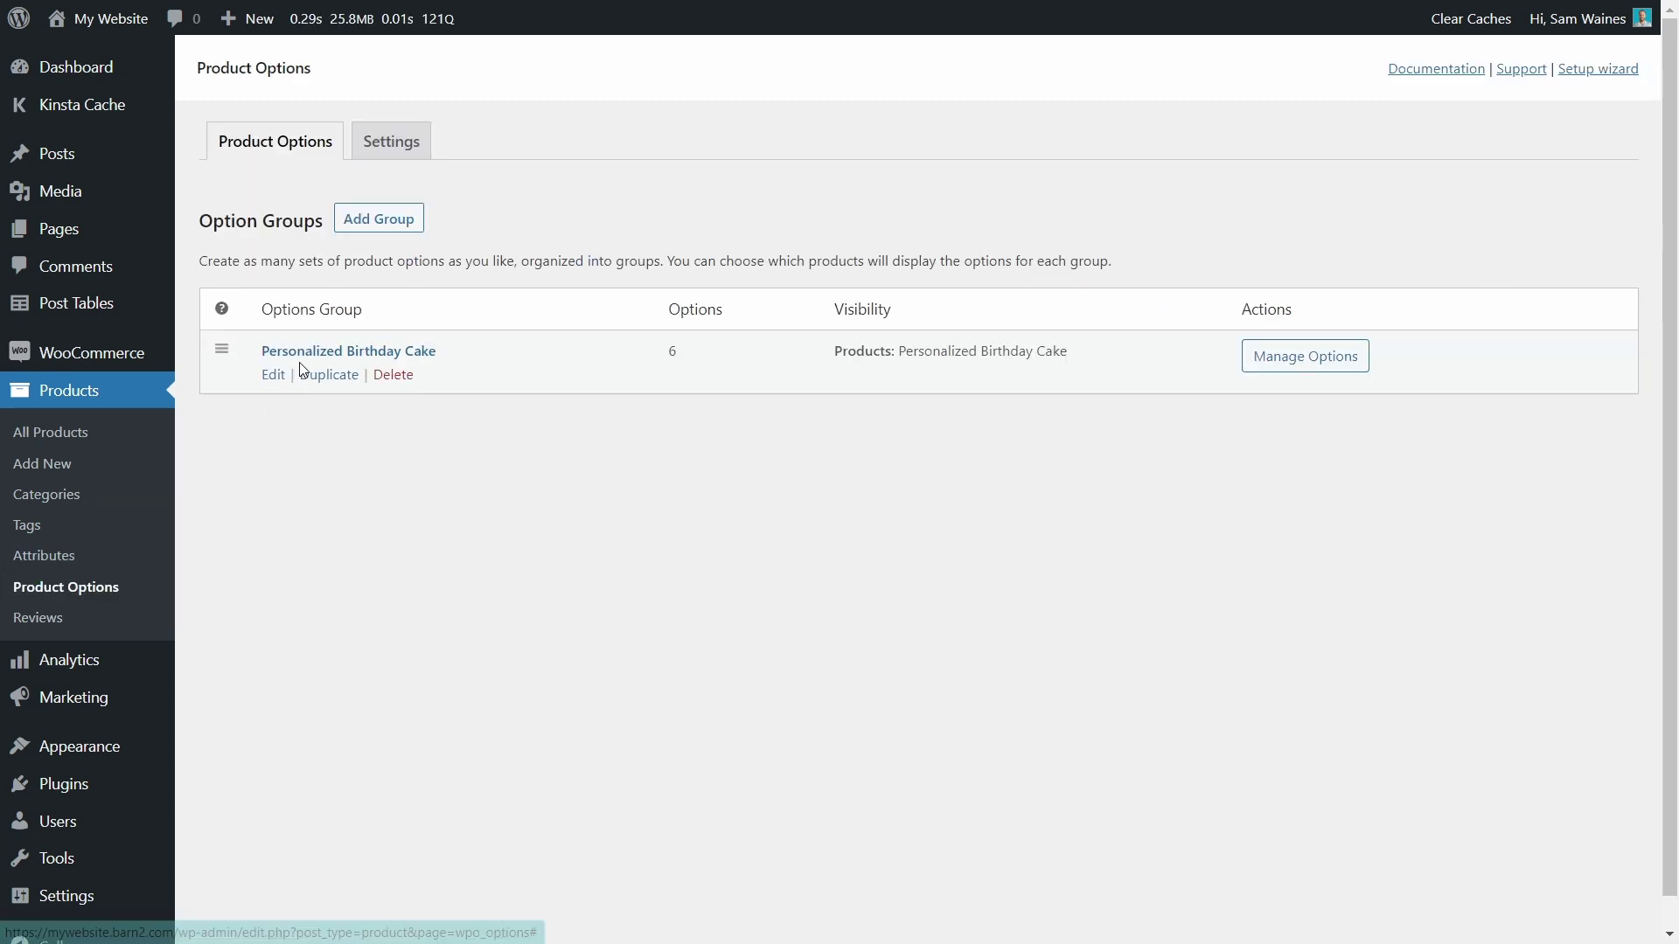
Step: Open the Personalized Birthday Cake option group and save its changes
left_click(272, 375)
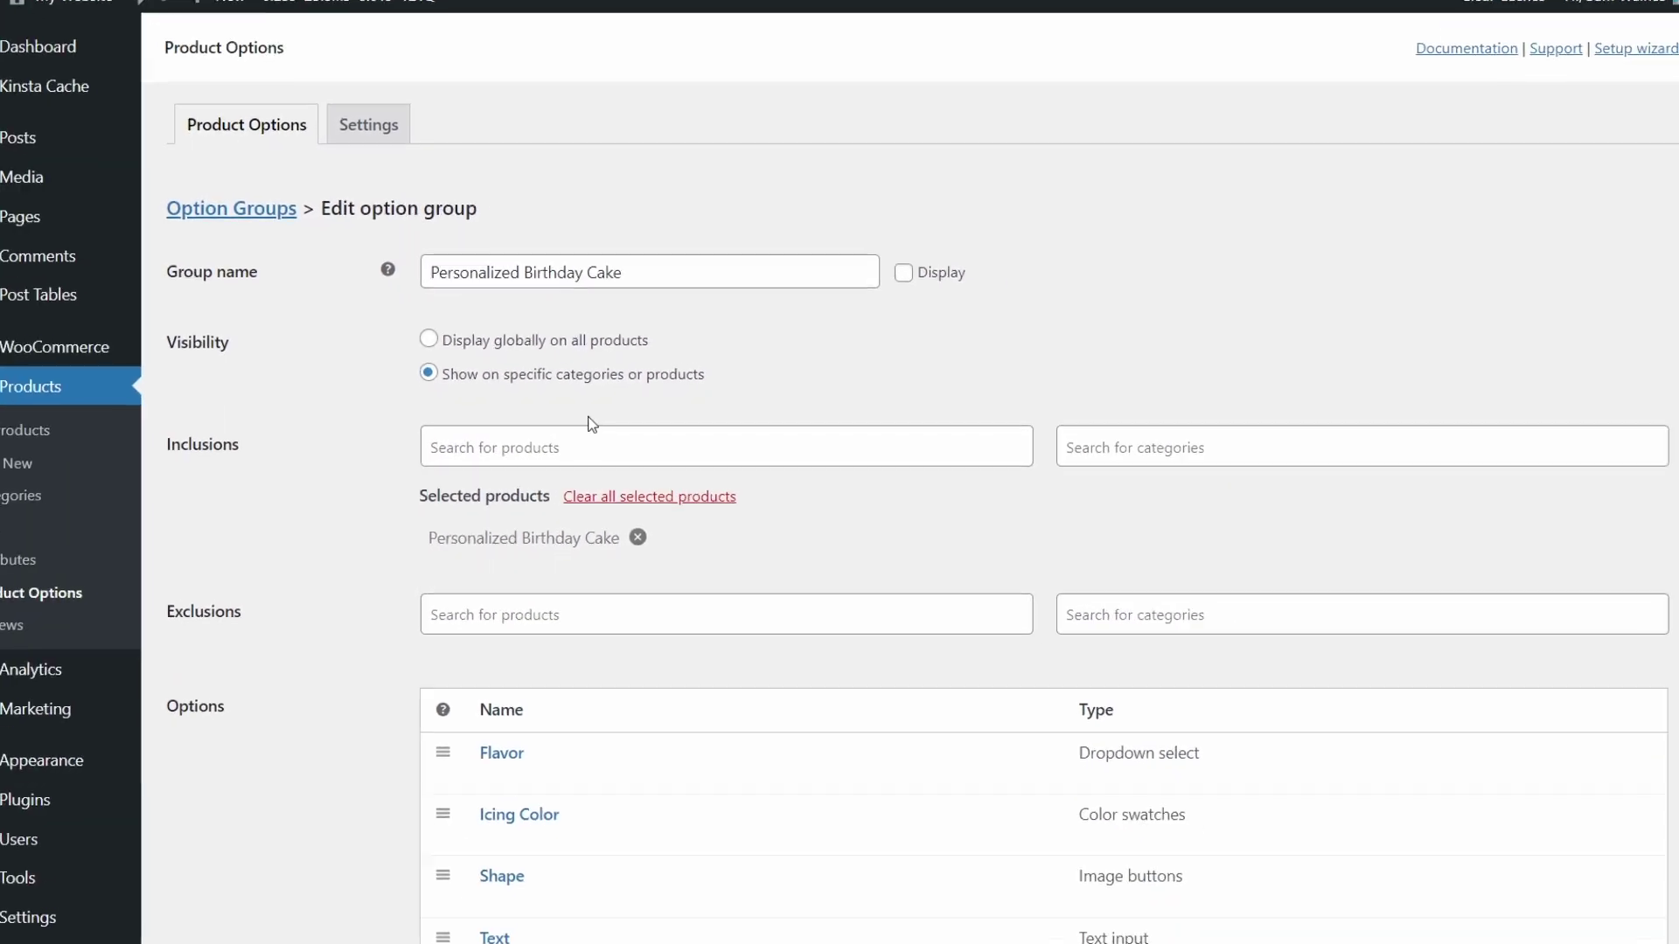
scroll(592, 424, "down", 4)
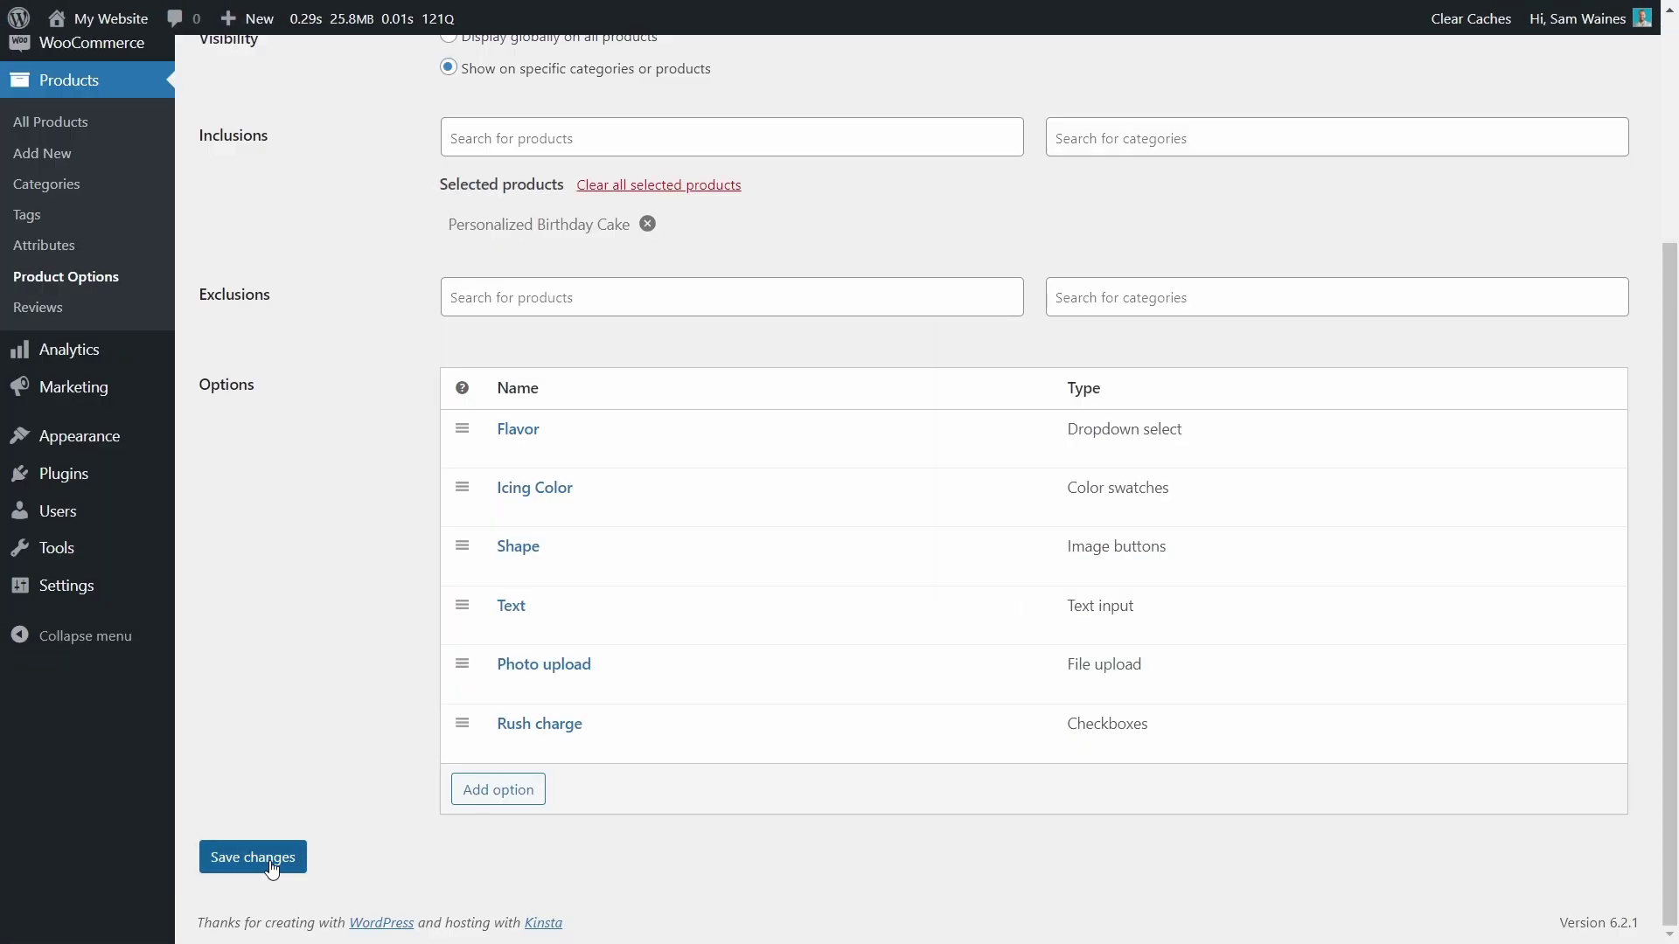
left_click(271, 864)
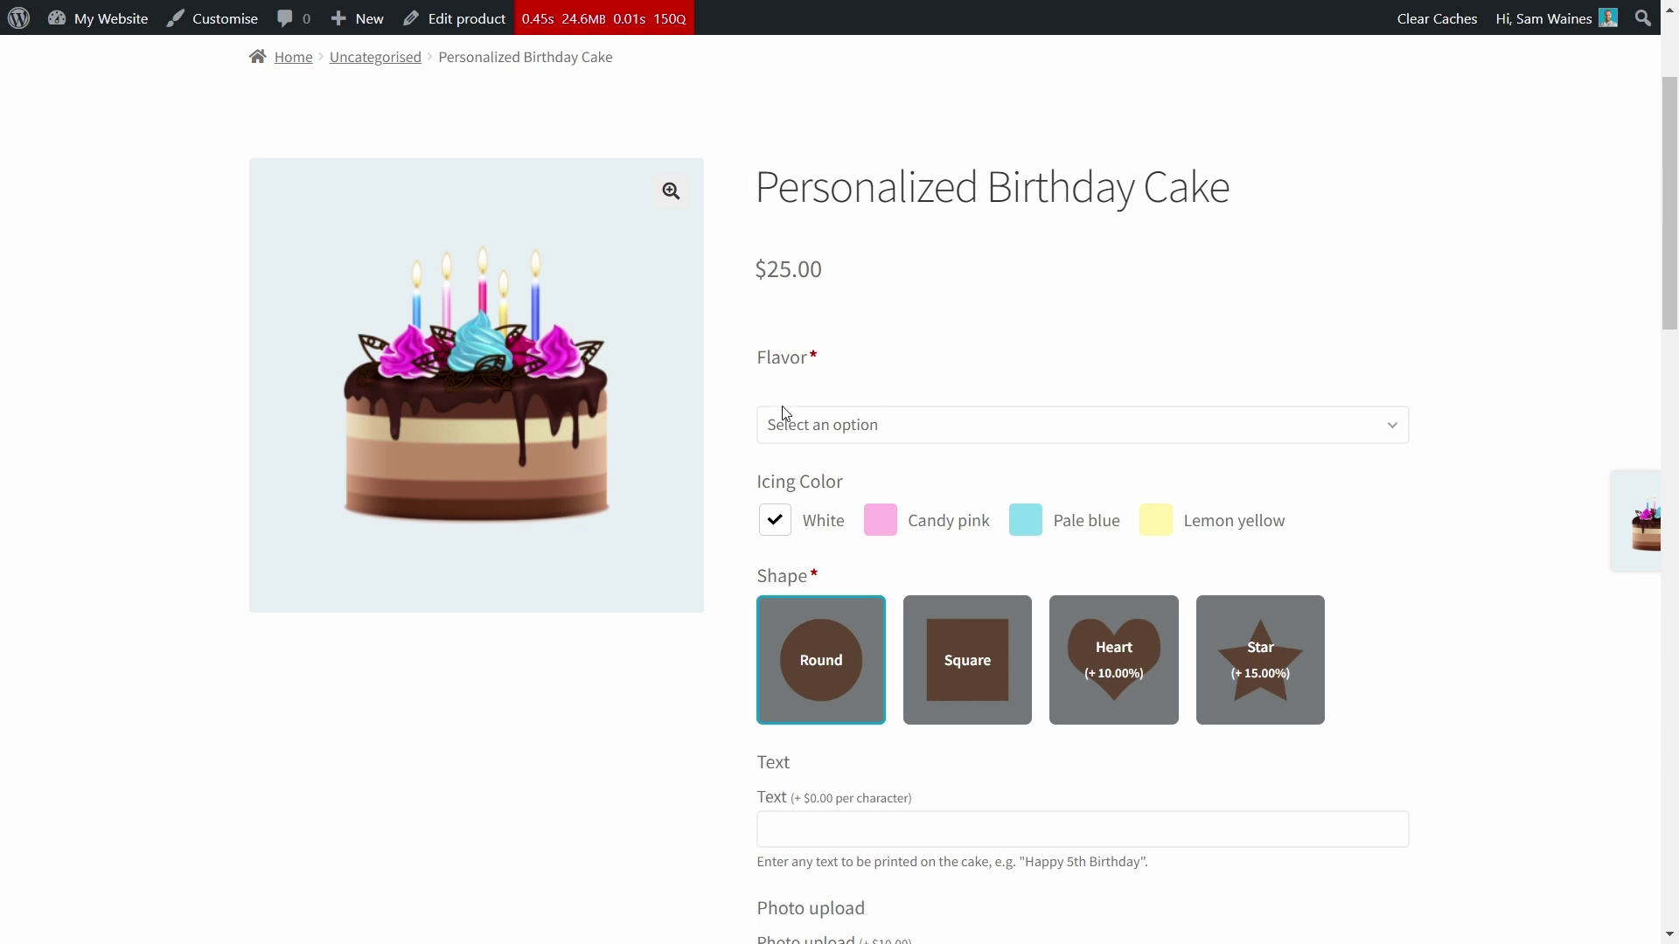
Step: On the storefront, pick Angels food from the Flavor dropdown and look through the other cake options
left_click(837, 426)
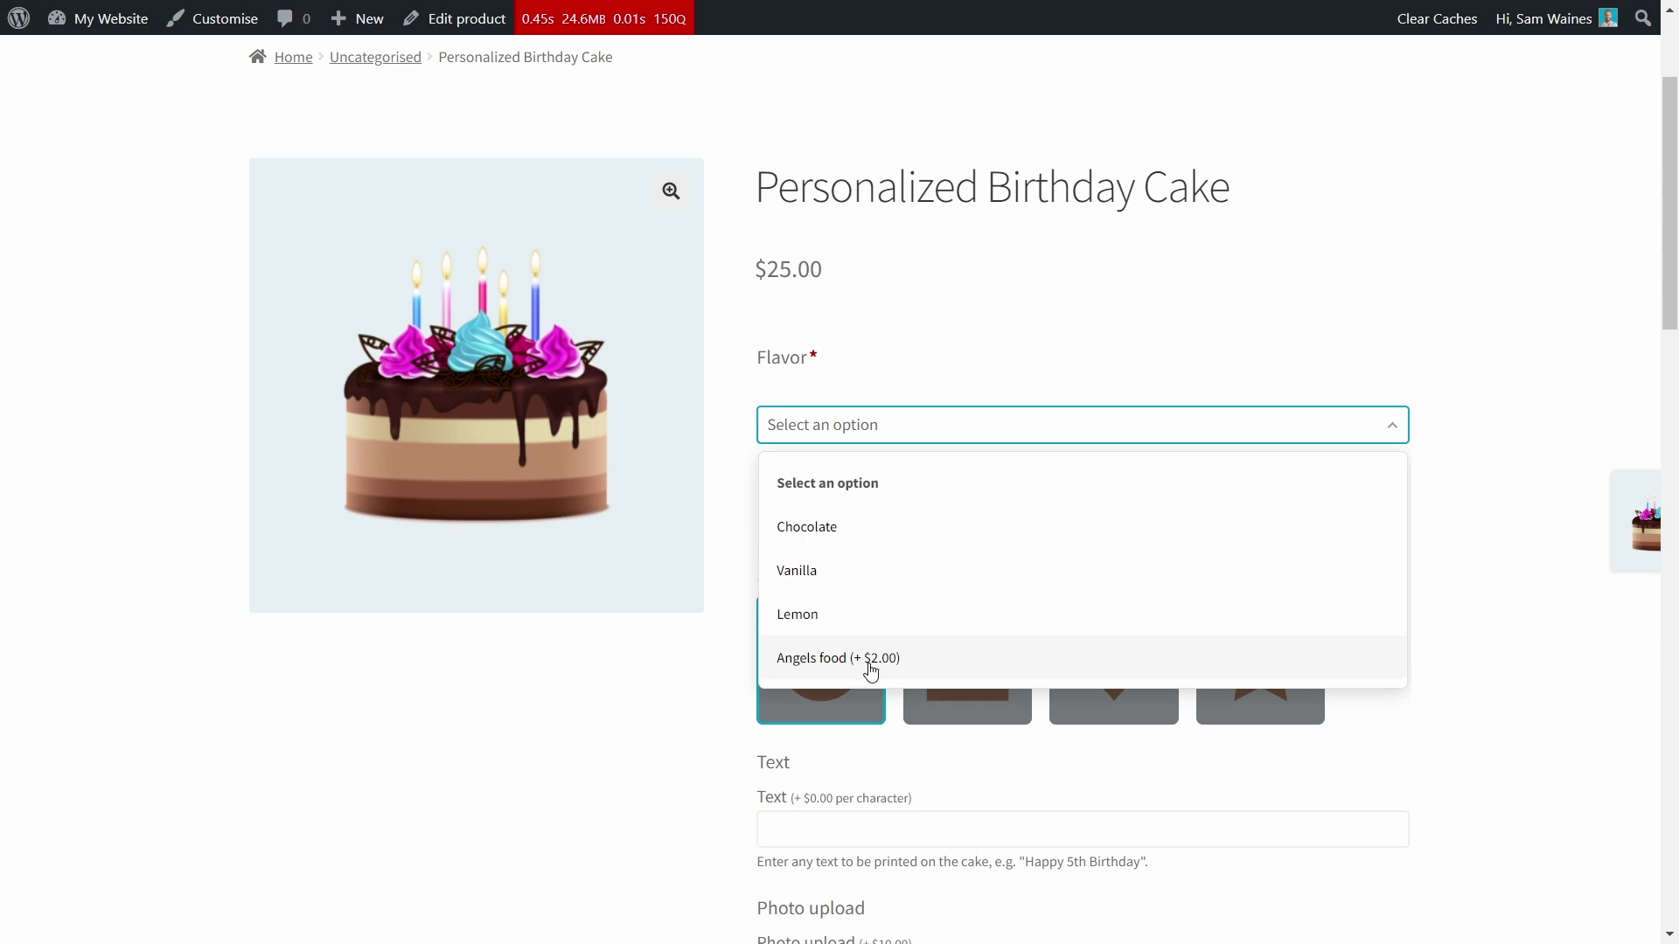
left_click(923, 671)
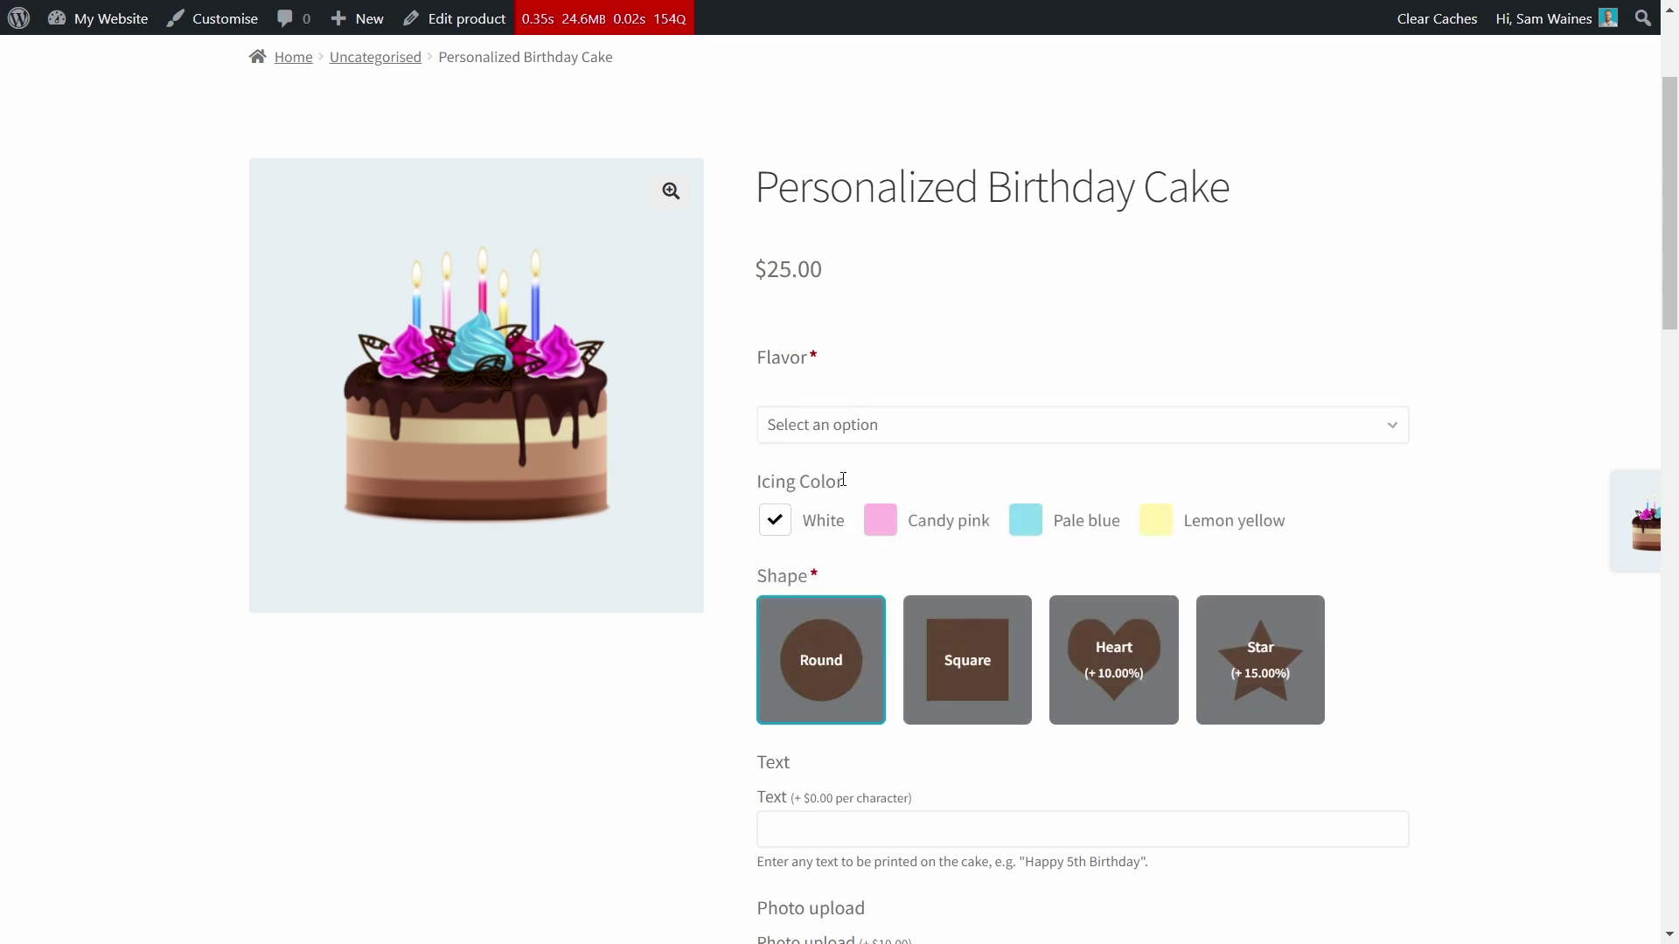
scroll(835, 809, "down", 1)
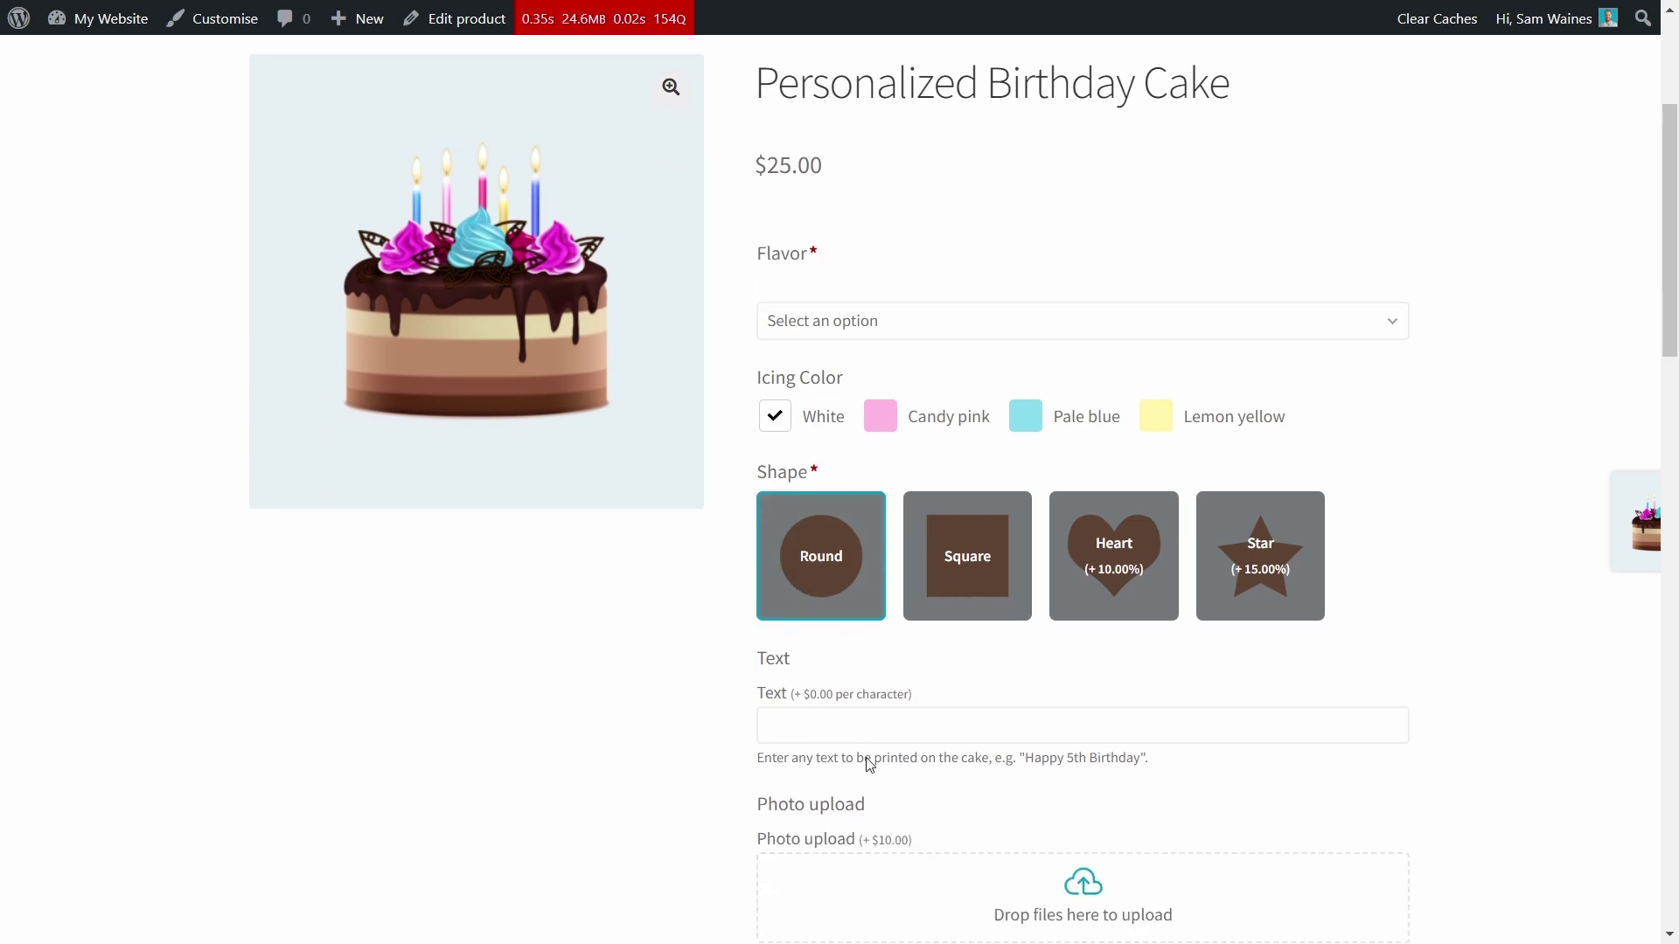
scroll(810, 690, "down", 2)
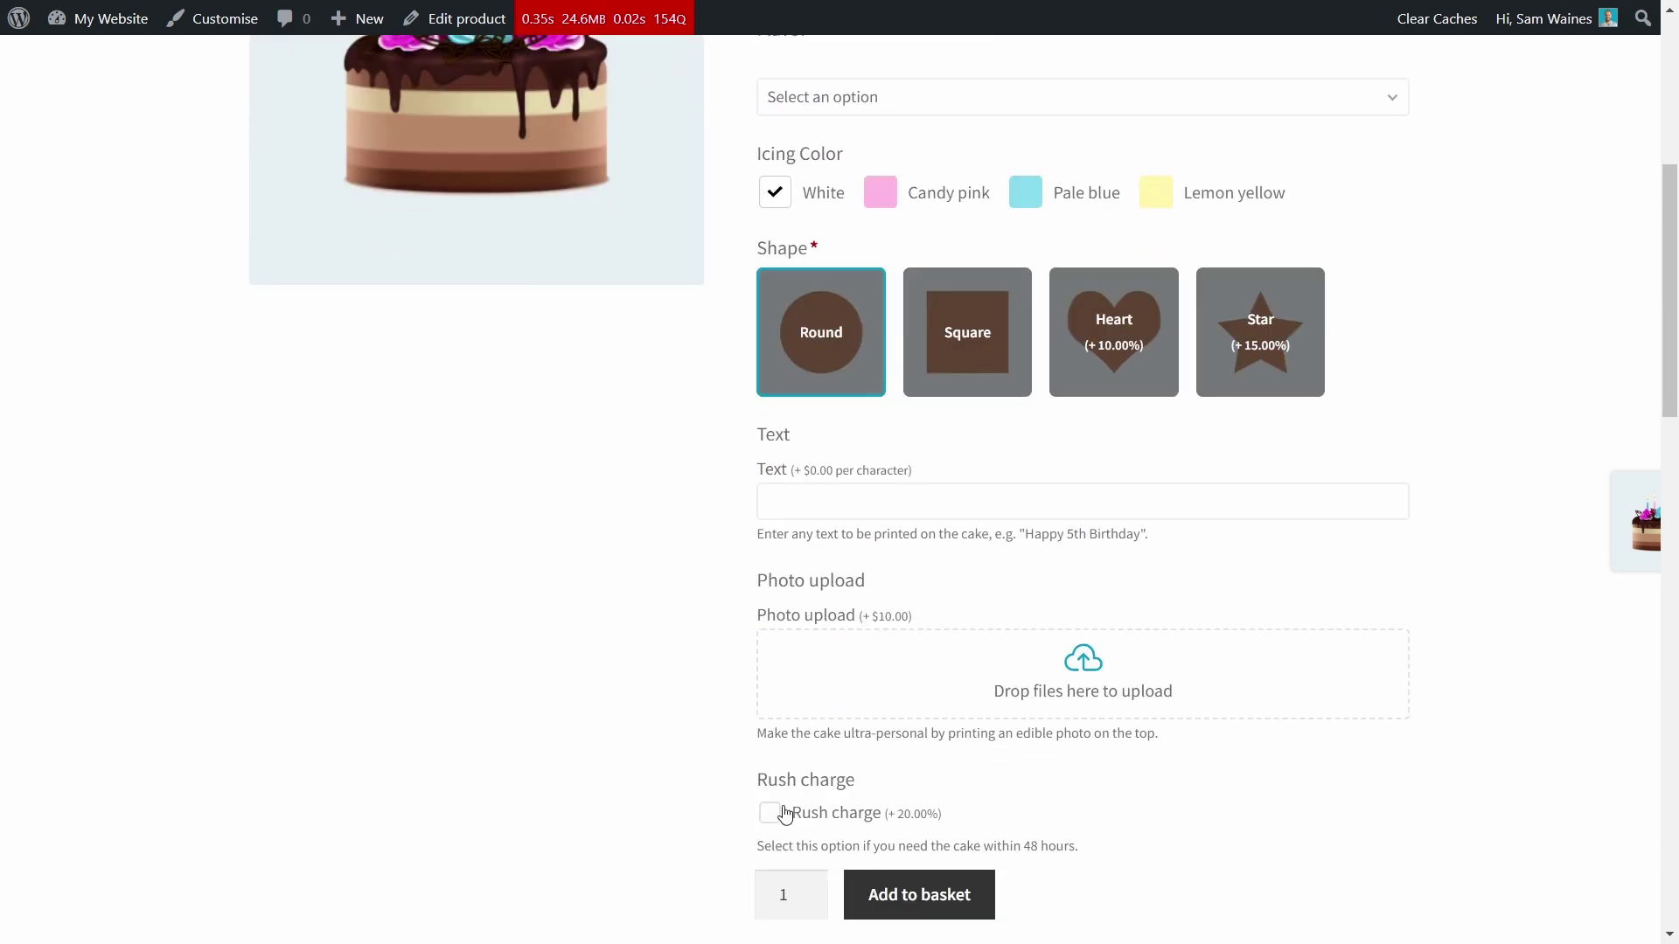
scroll(692, 630, "up", 2)
scroll(696, 634, "up", 3)
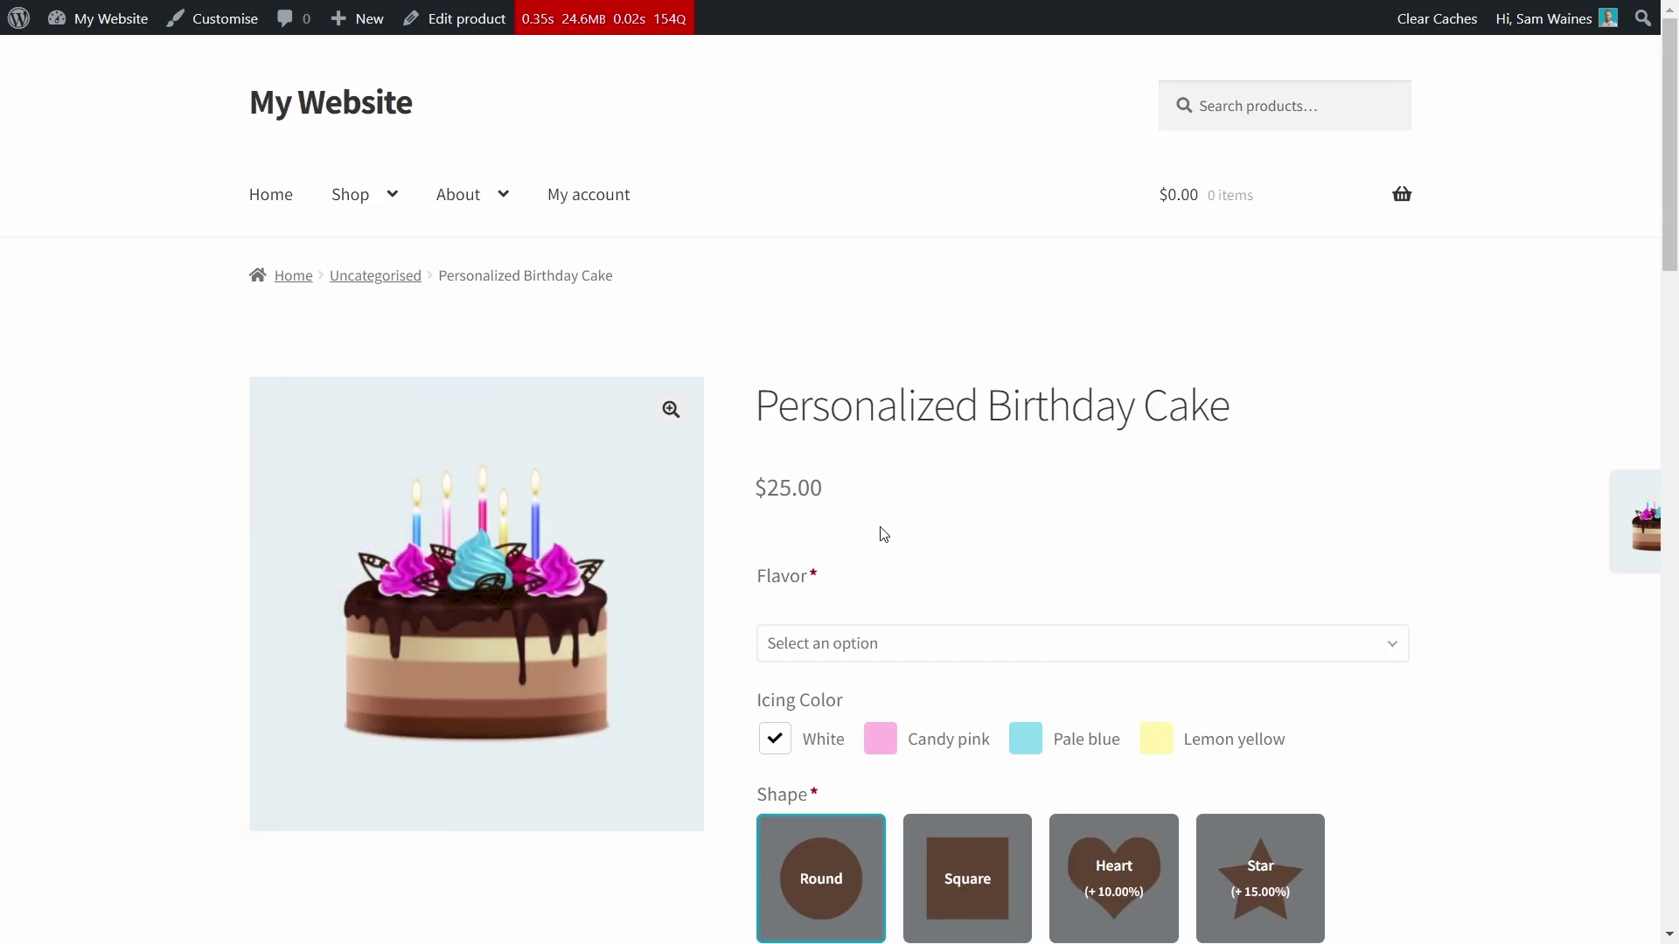
scroll(1067, 536, "down", 1)
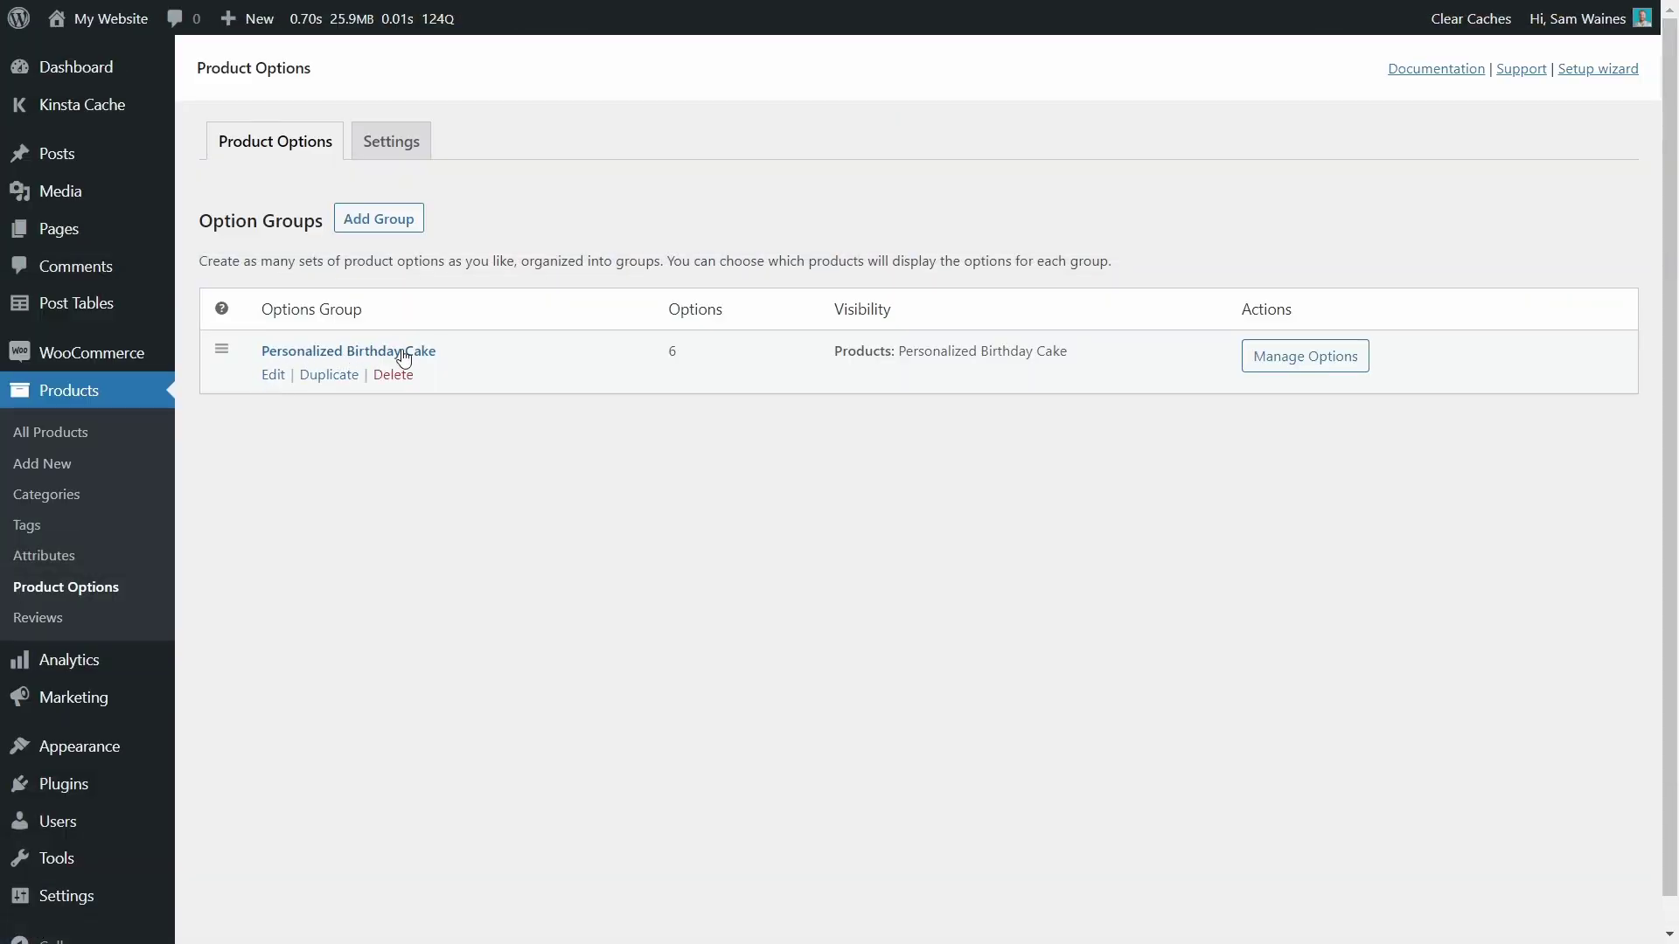
Step: Edit the Icing Color option and view its White, Candy pink, Pale blue and Lemon yellow swatches
left_click(1300, 369)
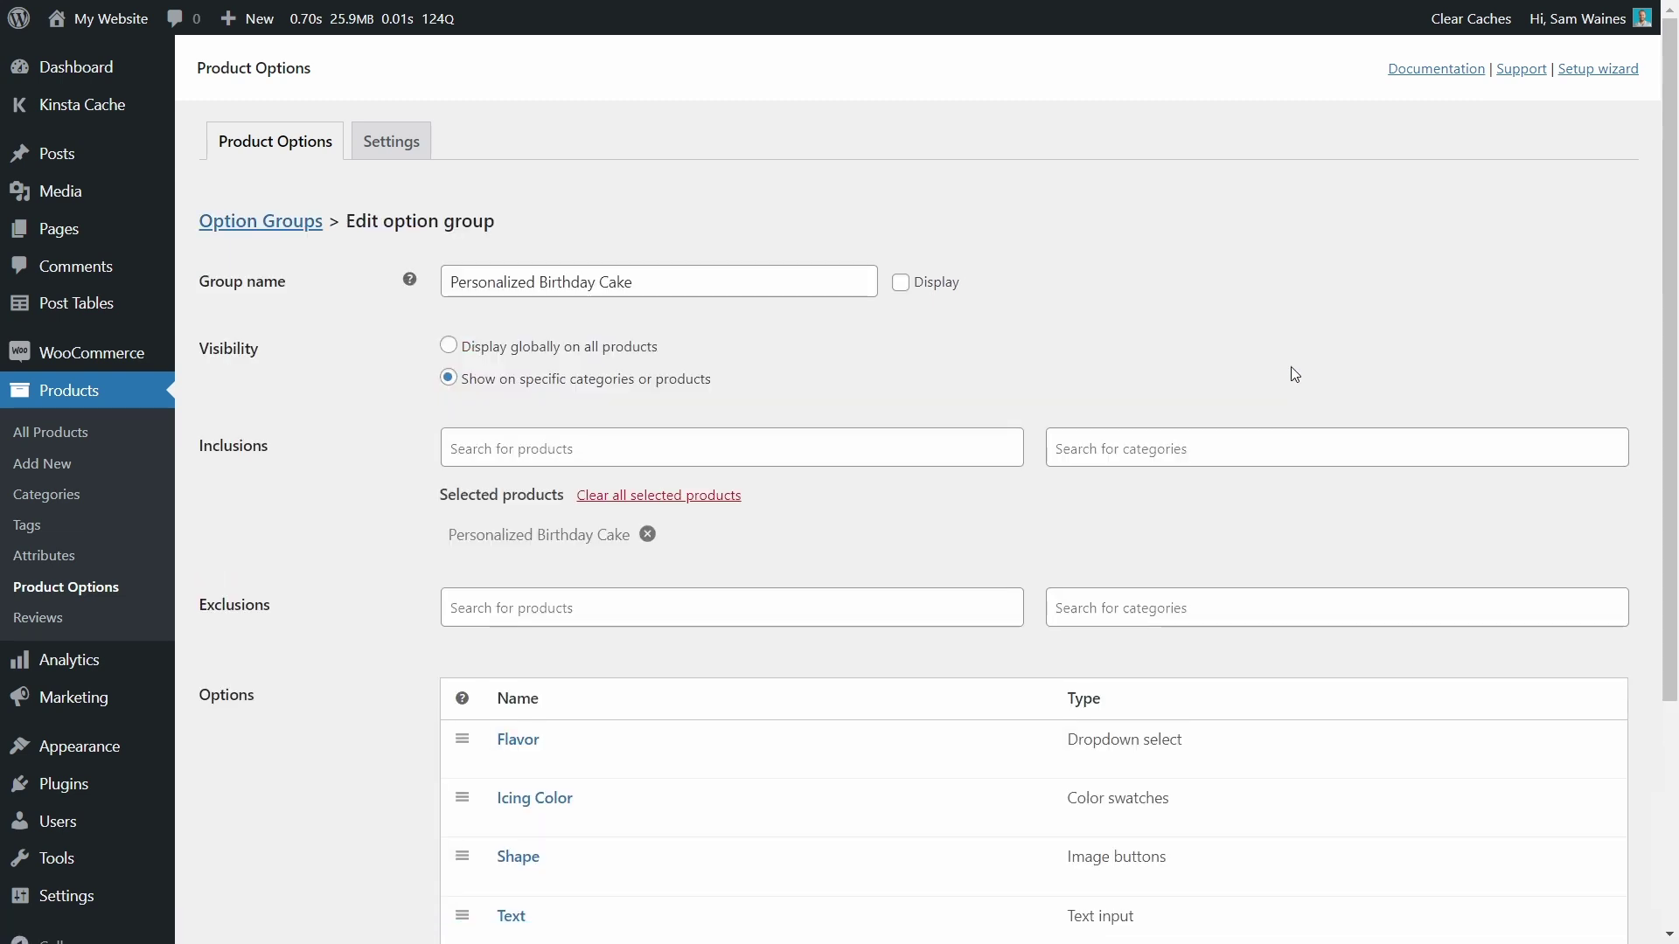
scroll(787, 330, "down", 4)
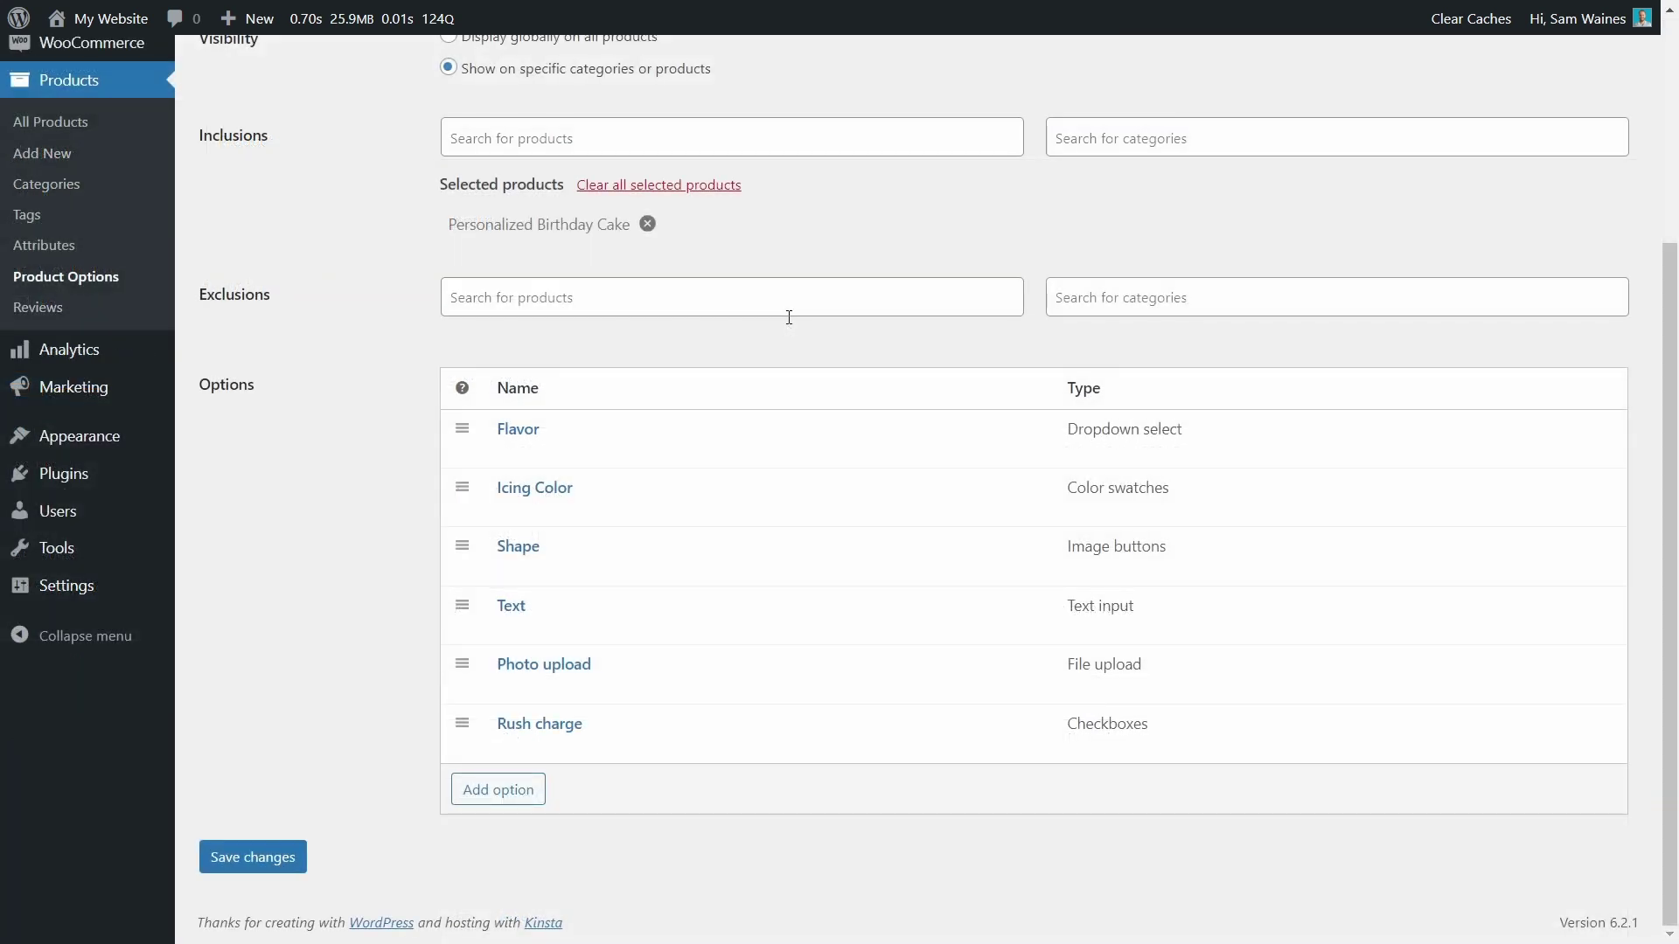
mouse_move(789, 447)
mouse_move(517, 524)
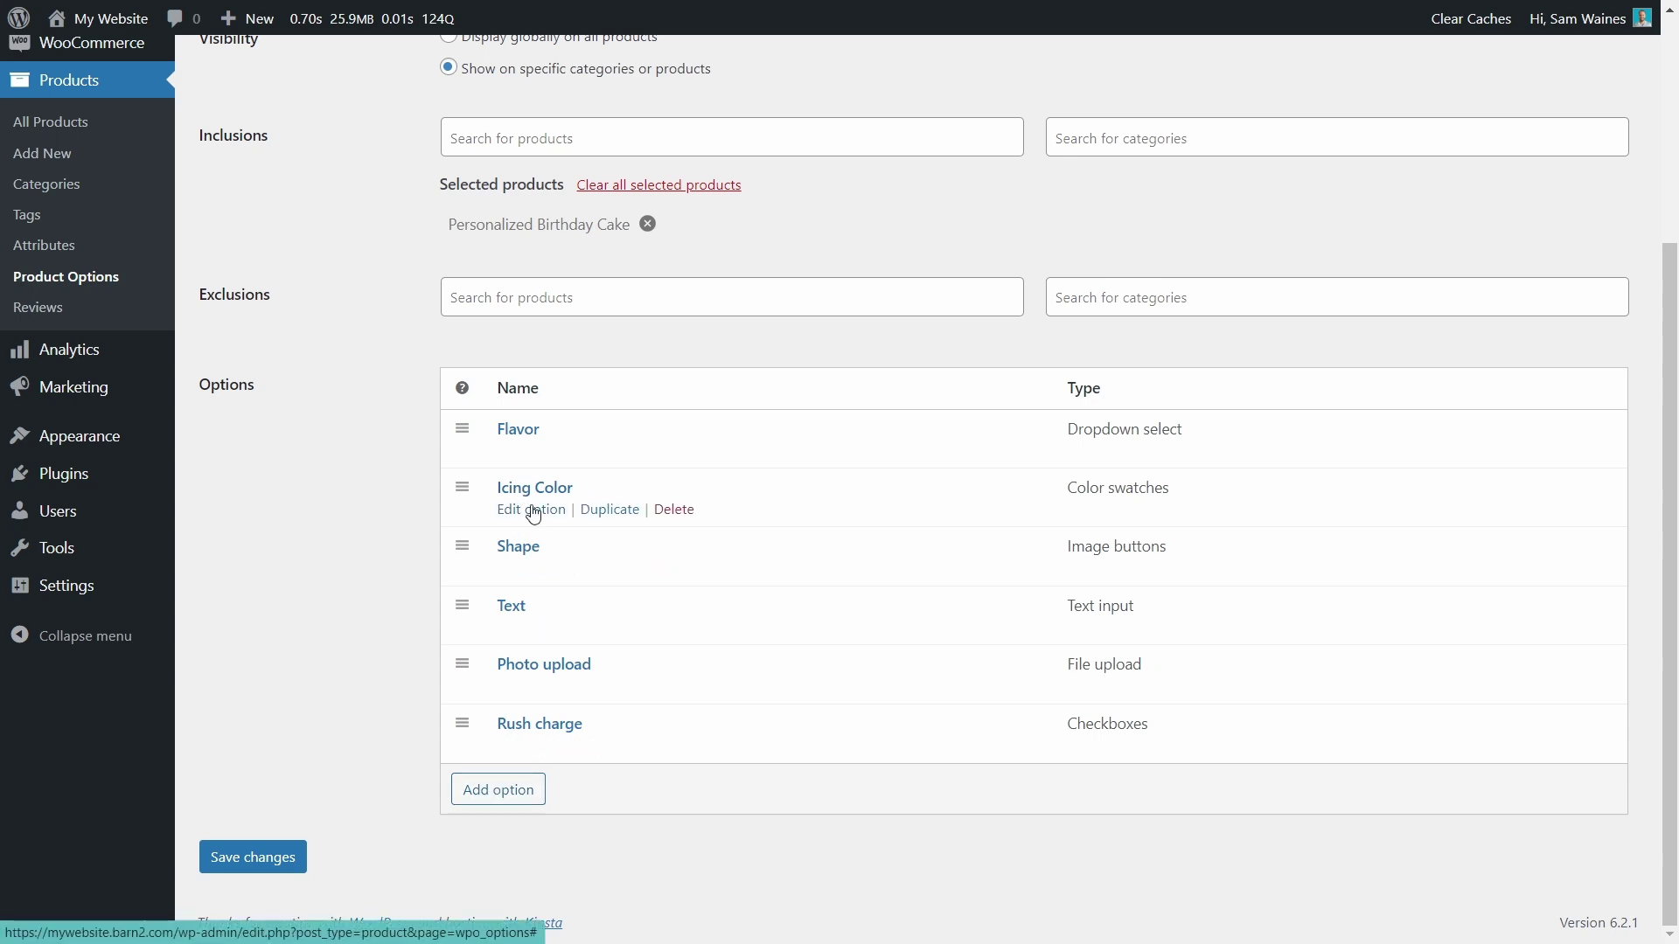
left_click(531, 510)
scroll(595, 632, "down", 3)
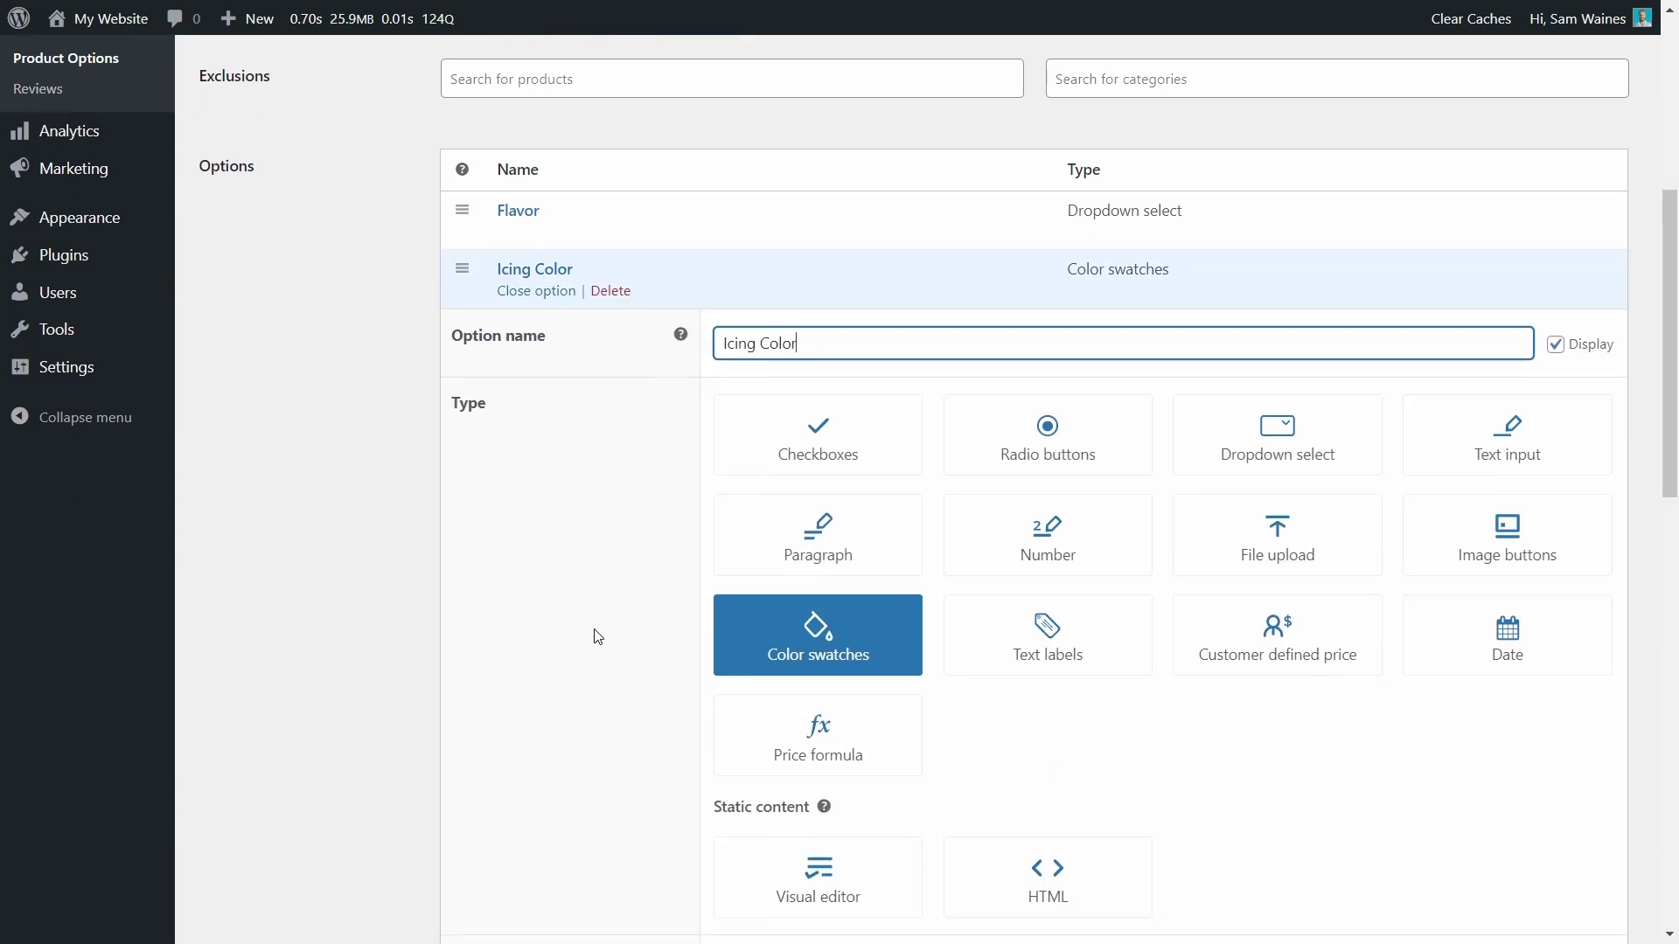
scroll(597, 635, "down", 1)
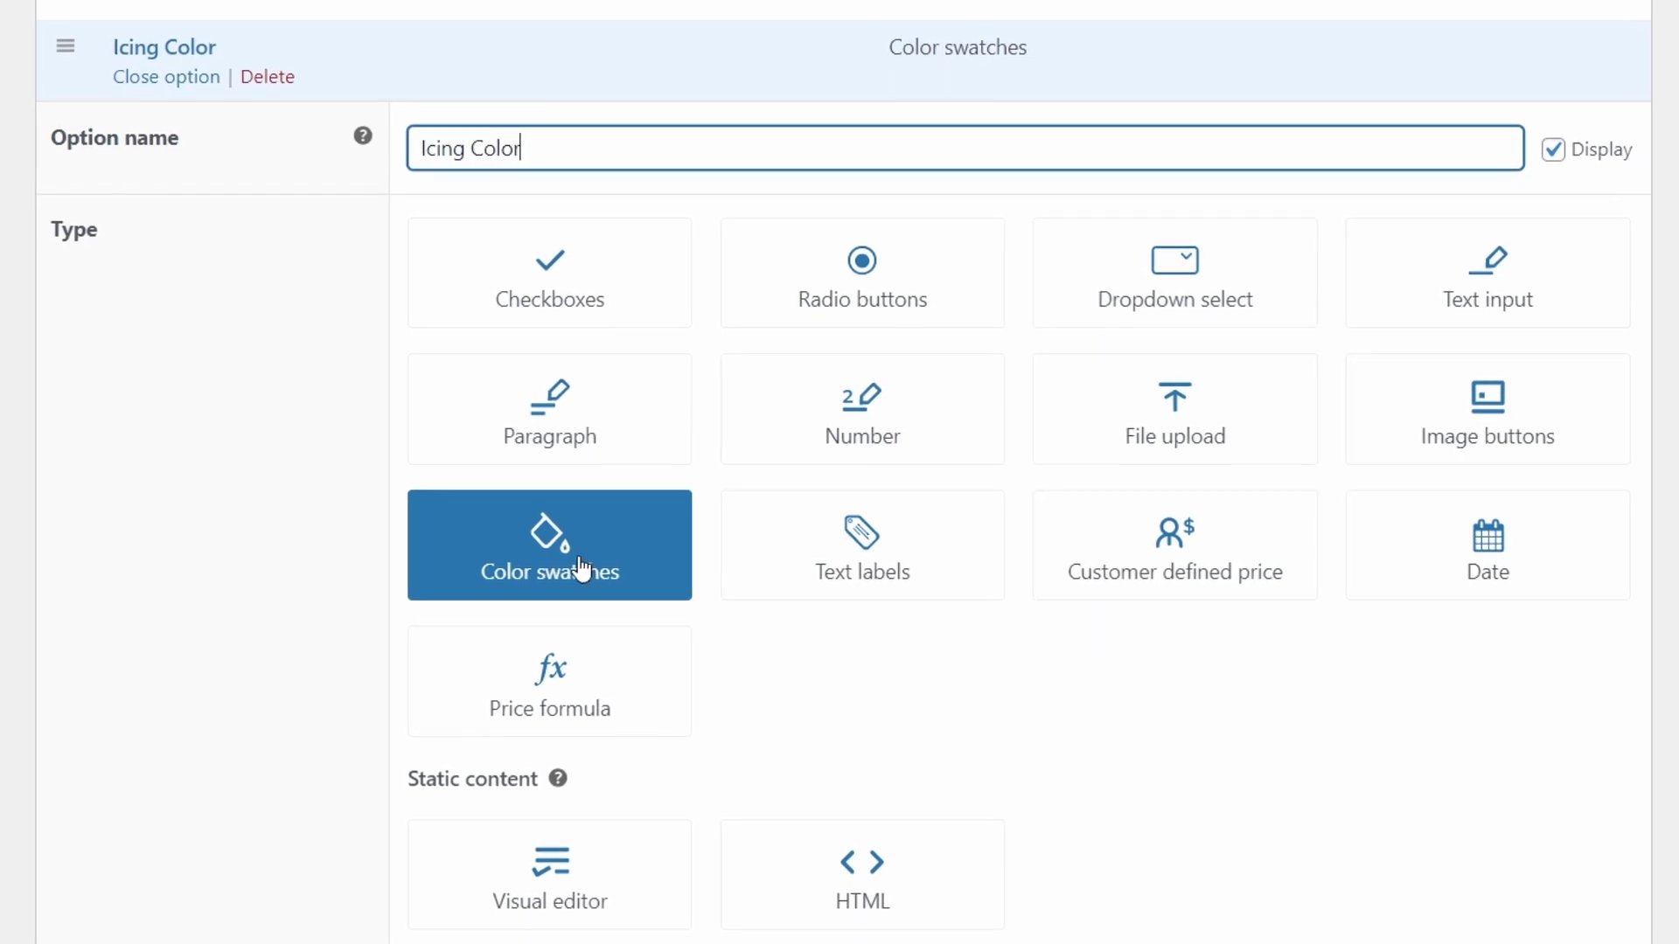
scroll(570, 490, "down", 10)
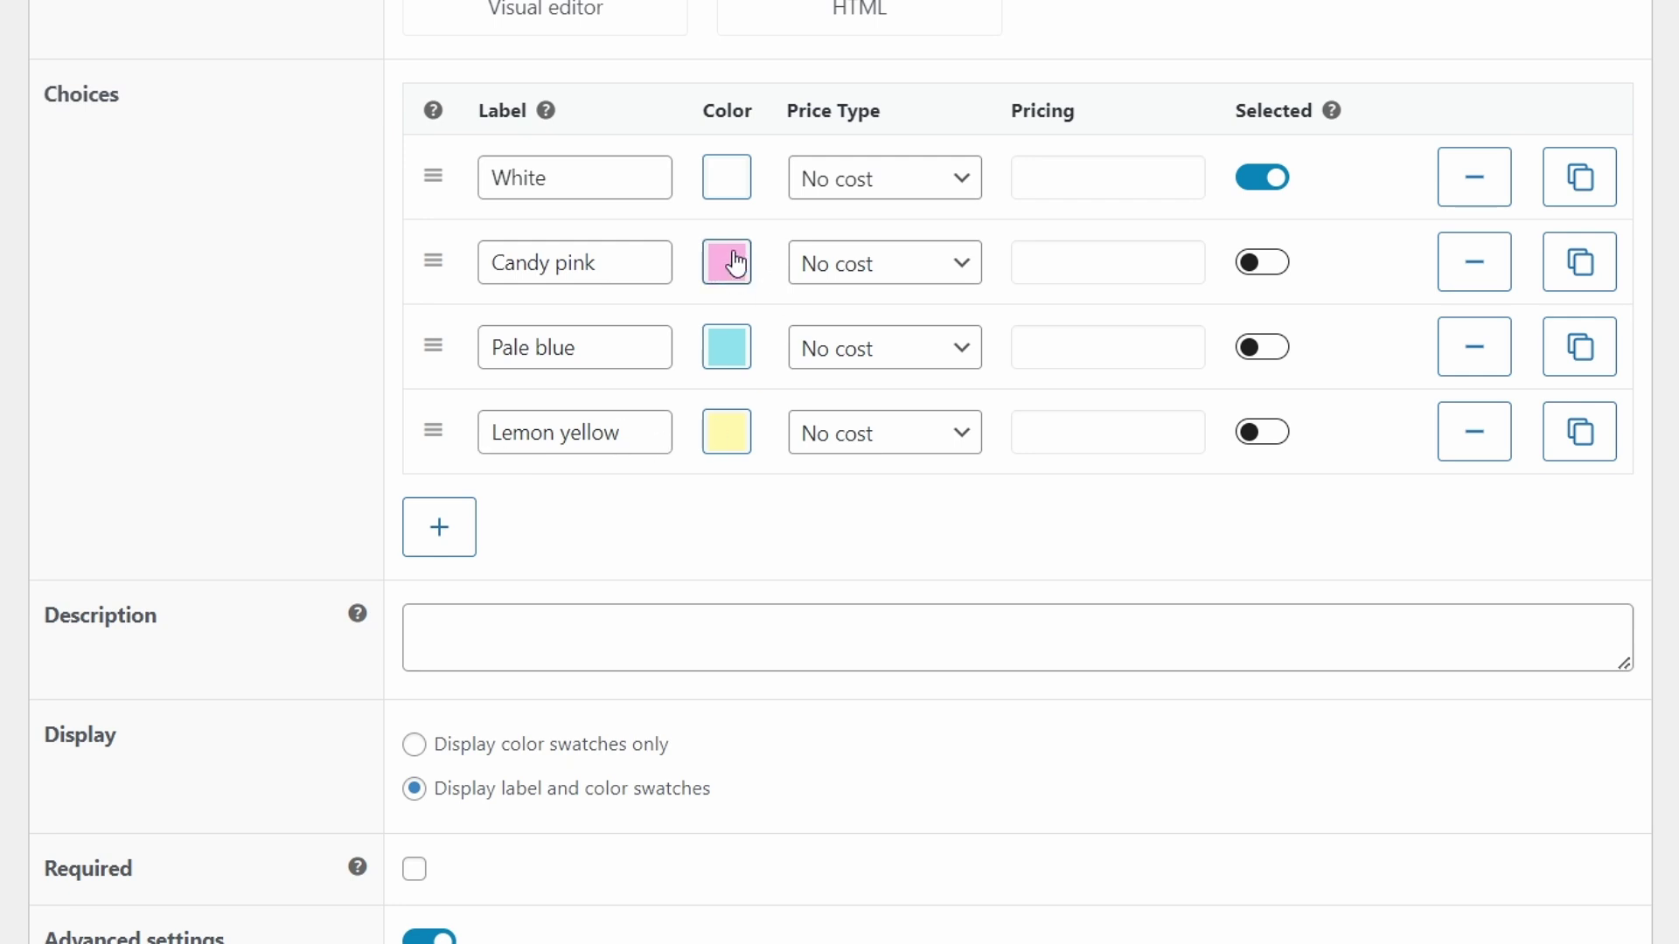
Step: Check the White swatch's colour value, then close its colour picker
left_click(732, 186)
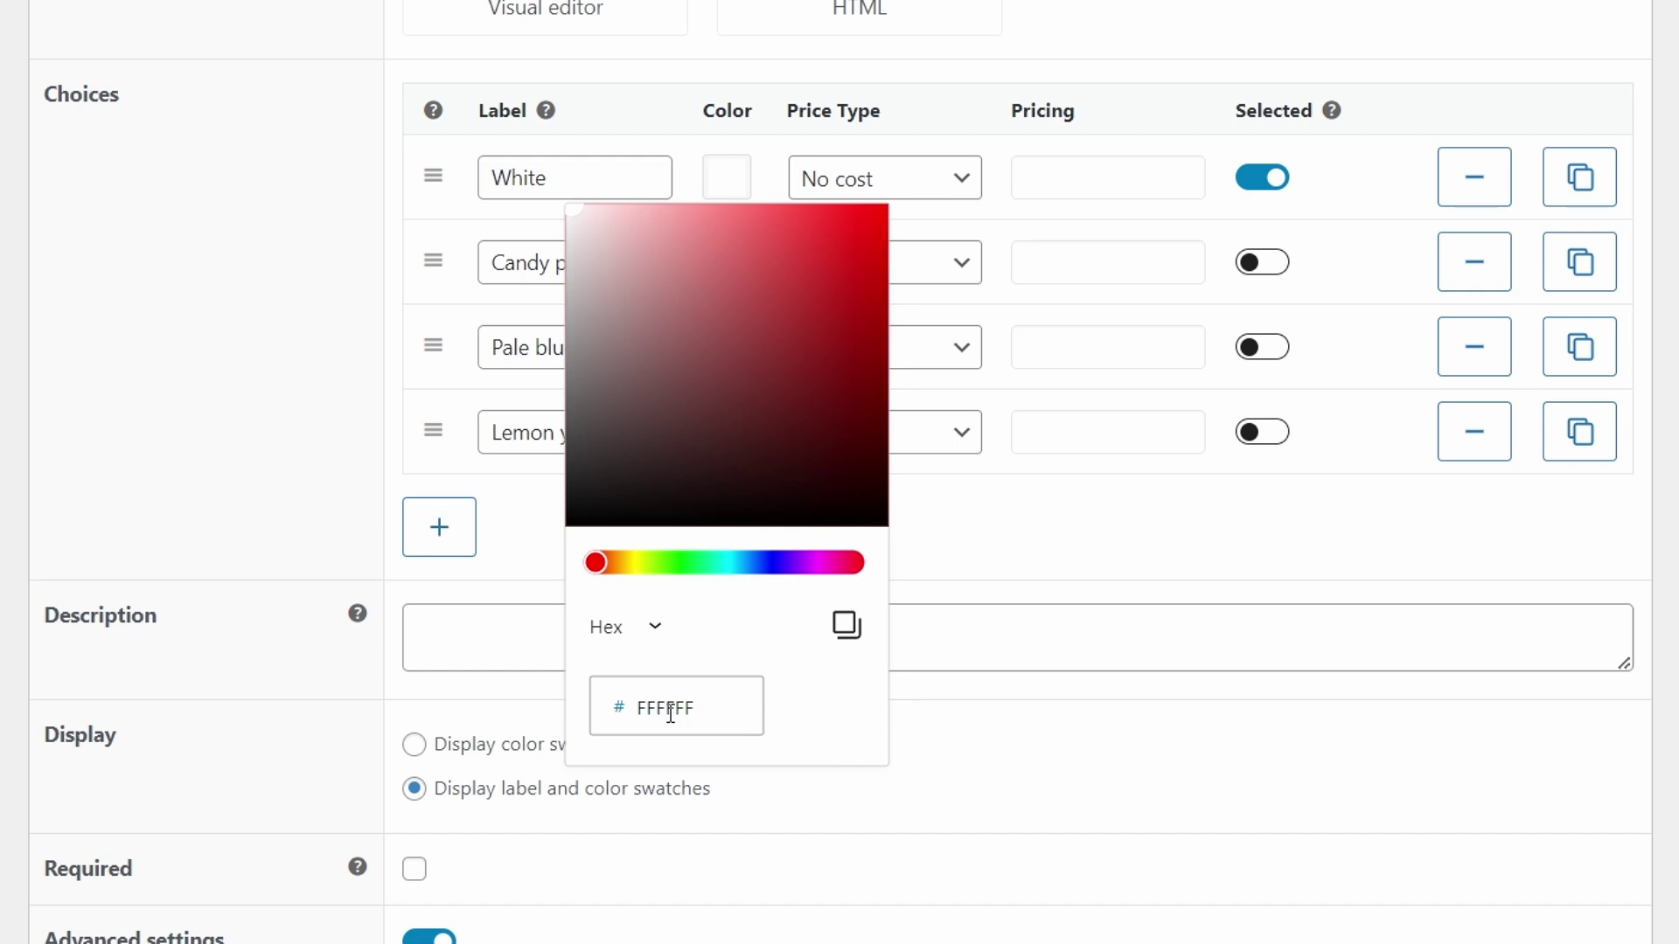
left_click(992, 524)
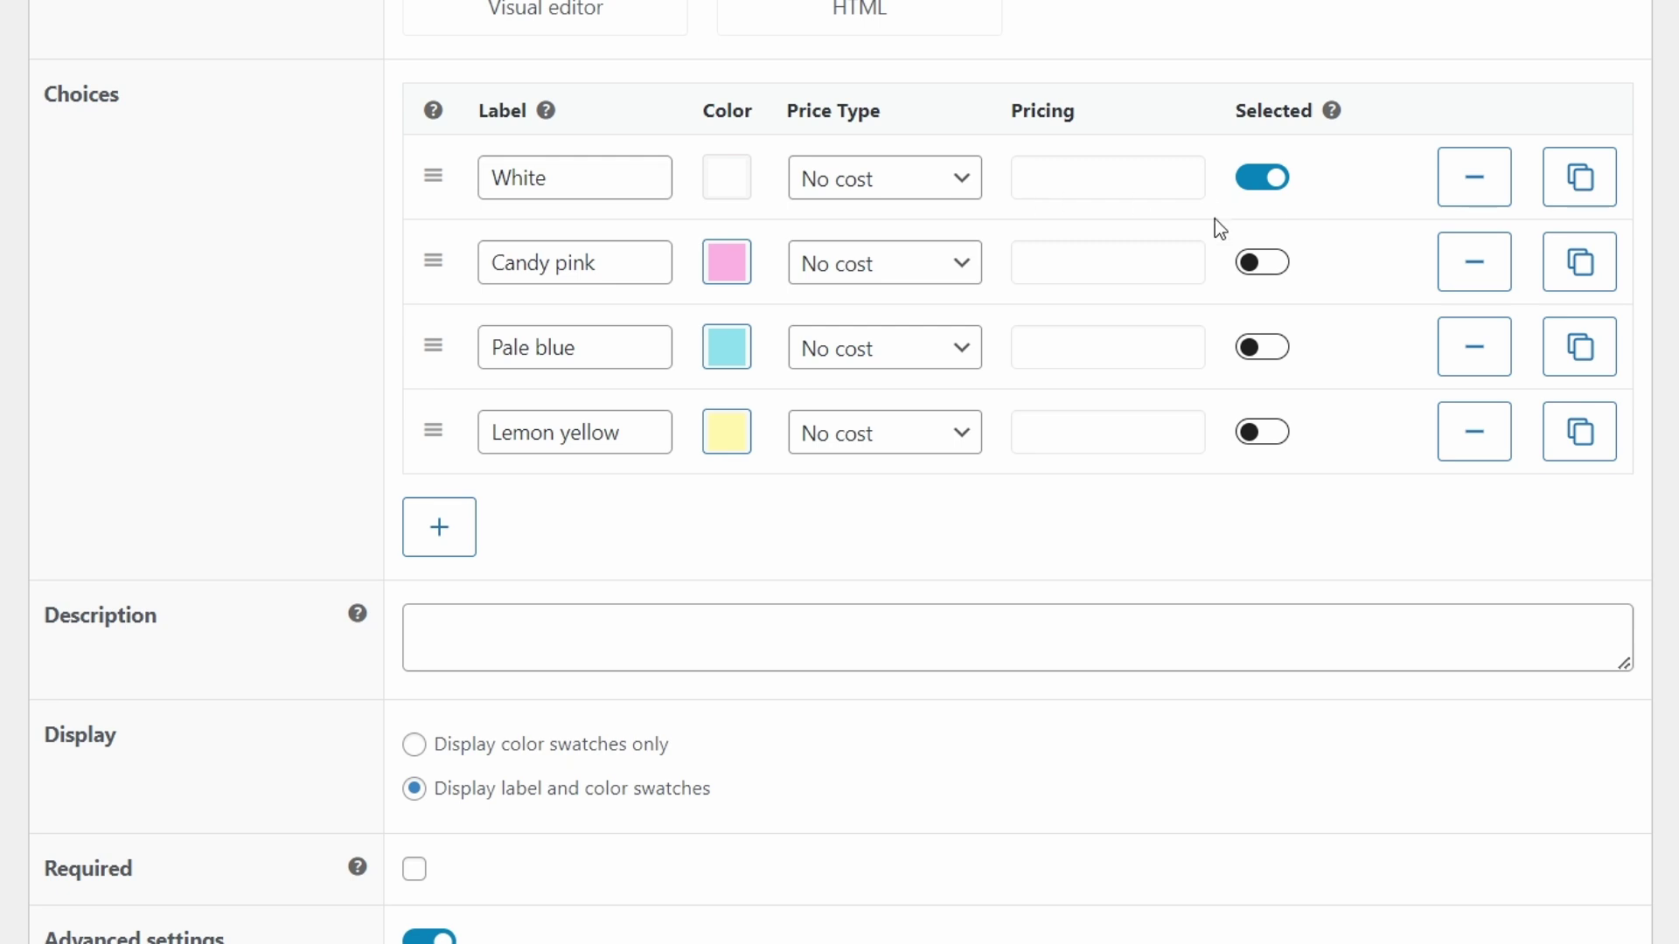
scroll(1214, 218, "down", 2)
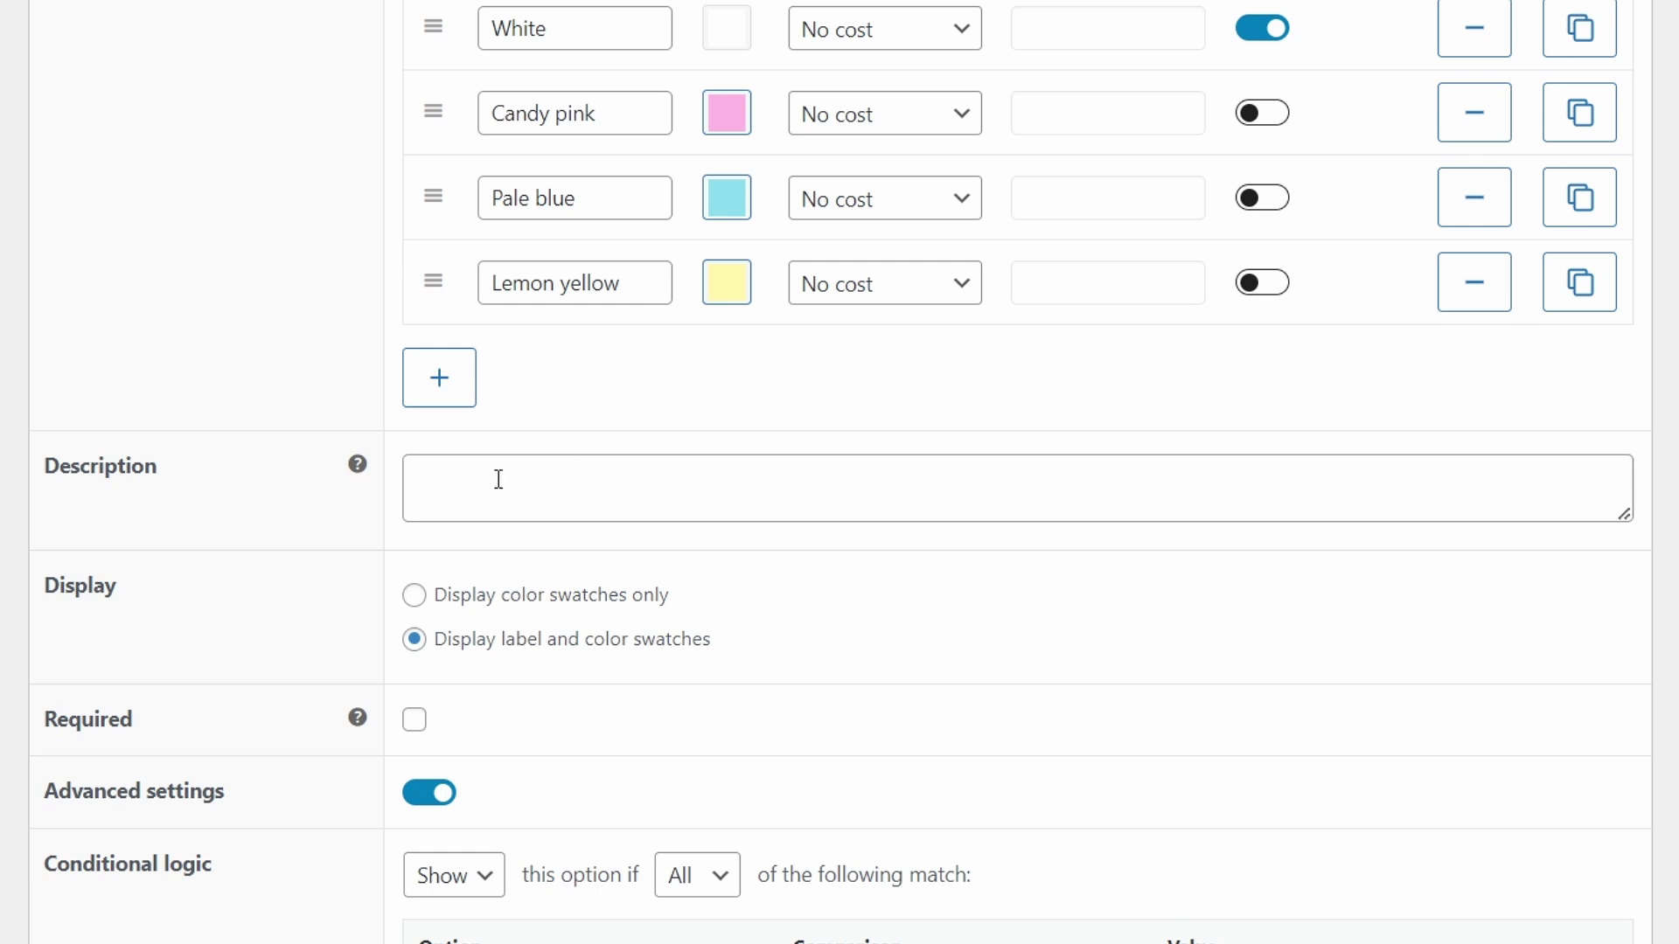
scroll(416, 551, "down", 2)
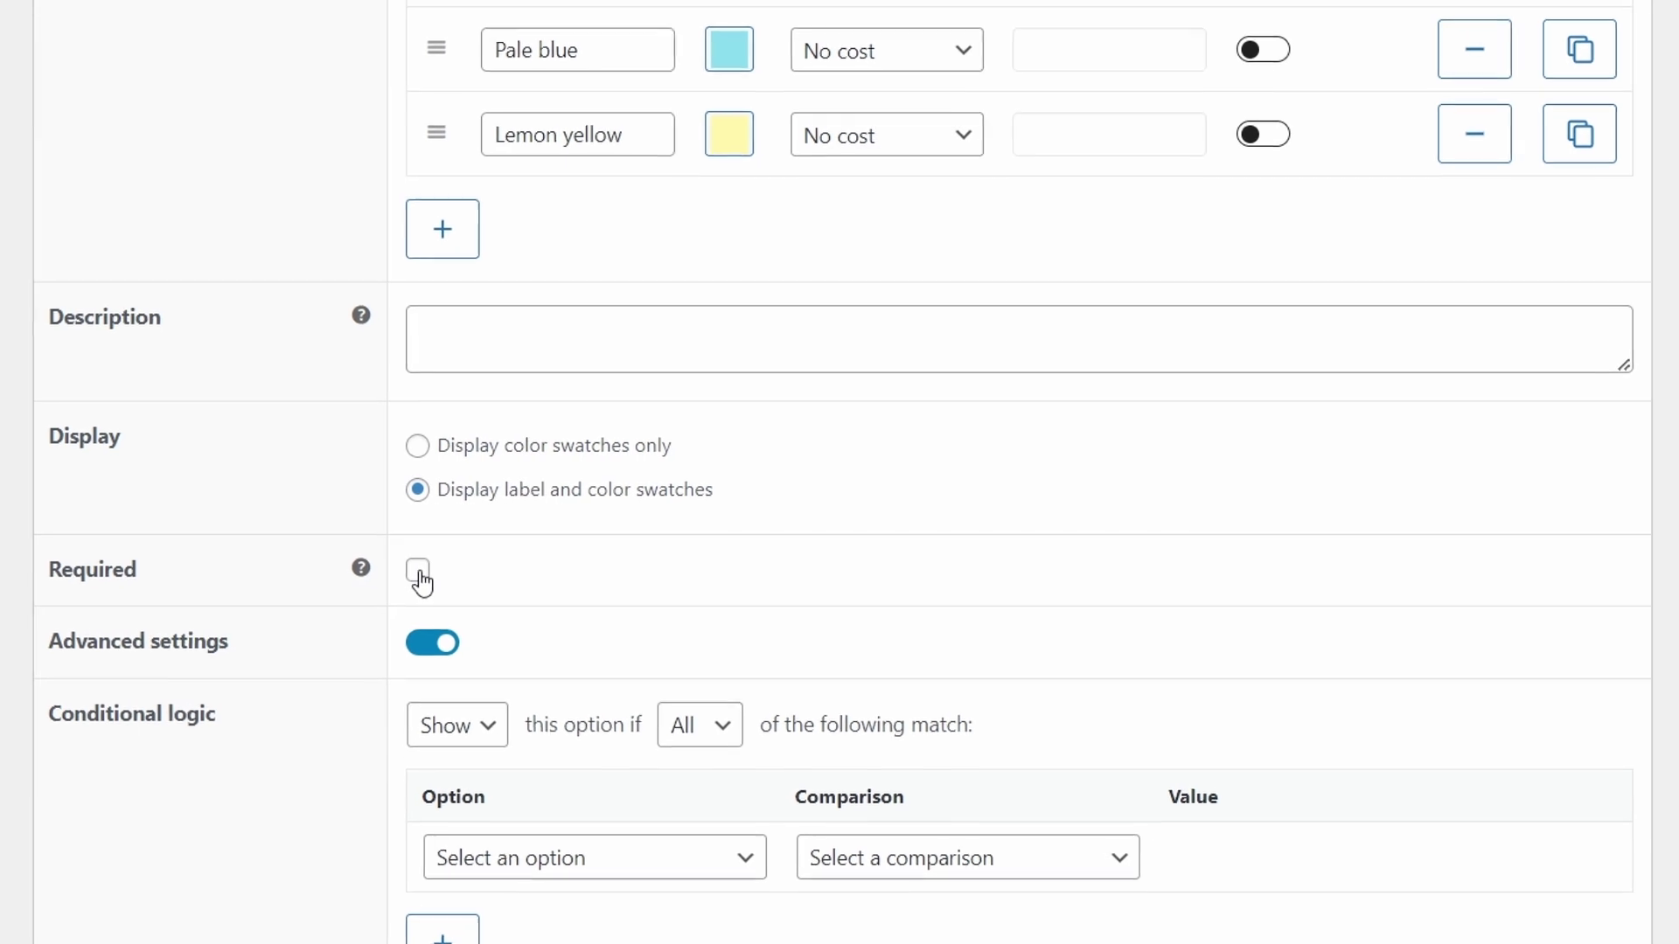
Step: Make Icing Color required, turn off its Advanced settings, and save the changes
left_click(704, 545)
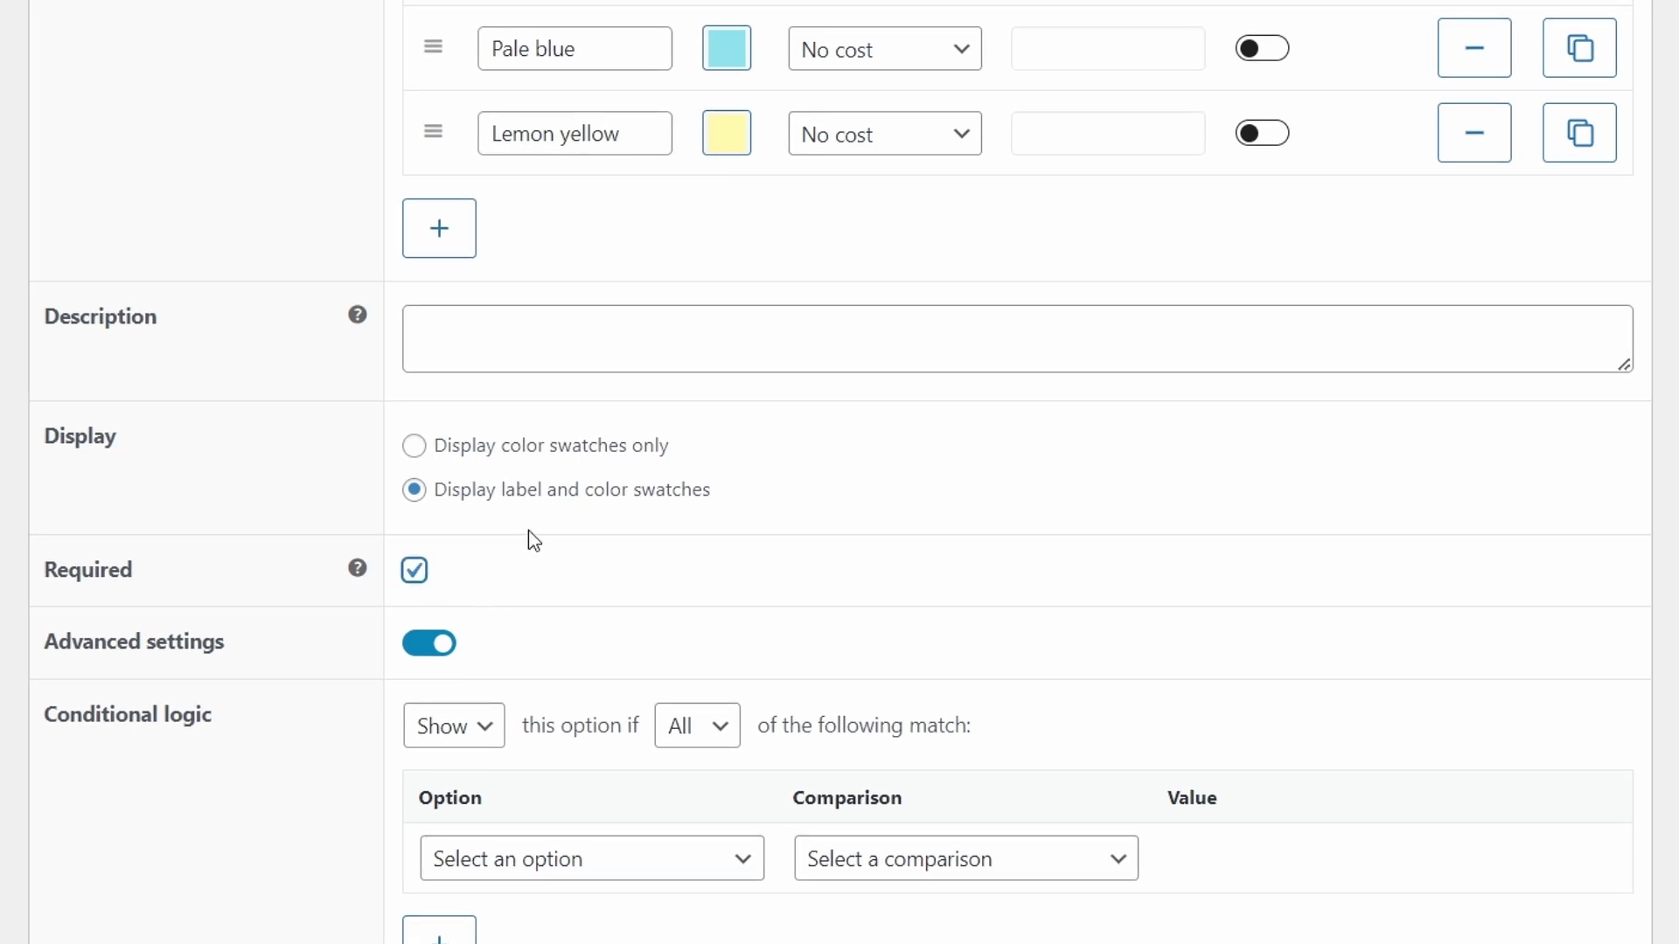
scroll(528, 539, "down", 2)
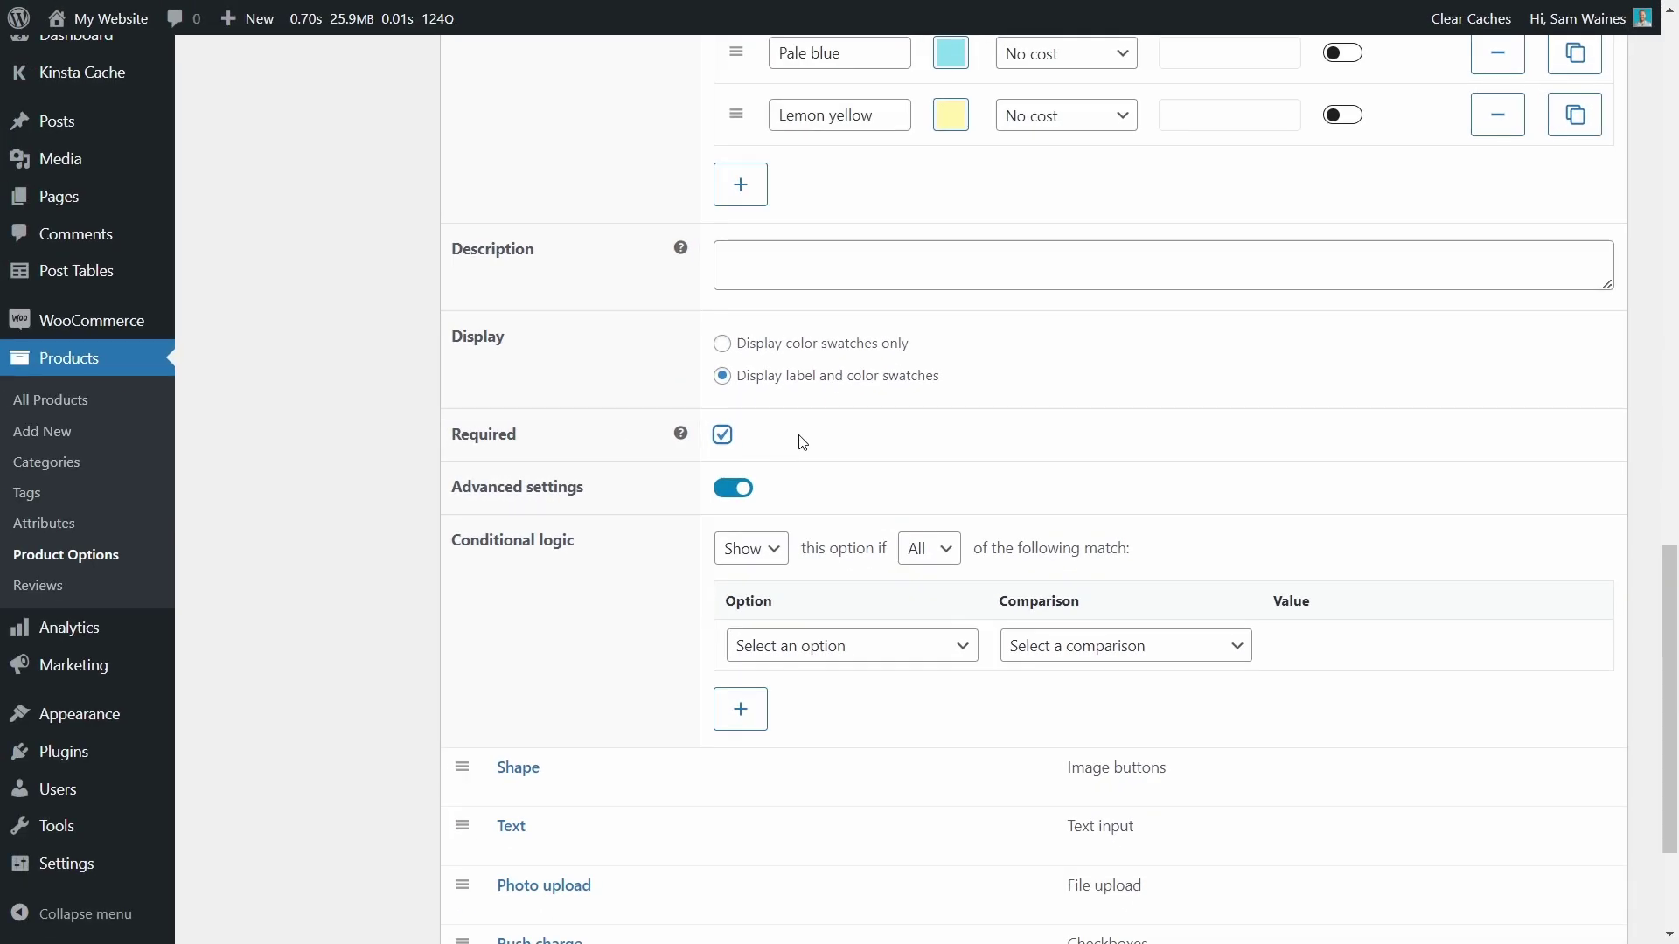
left_click(733, 488)
left_click(267, 862)
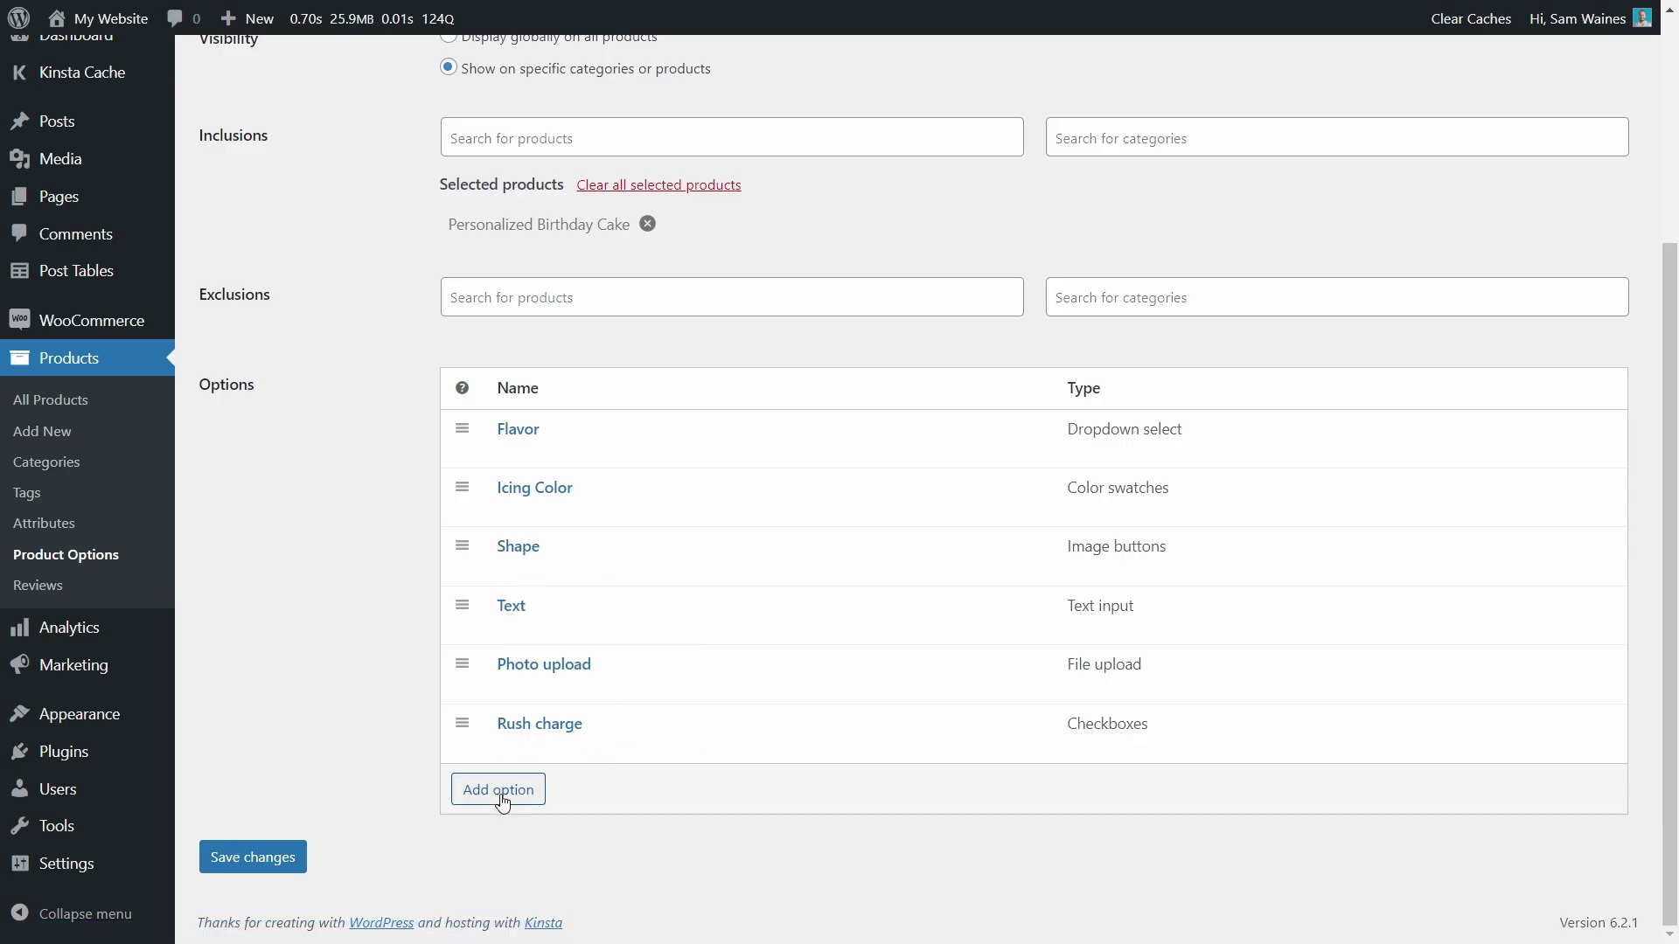
Step: Review the Shape option's Heart +10% and Star +15% image choices and save
left_click(505, 573)
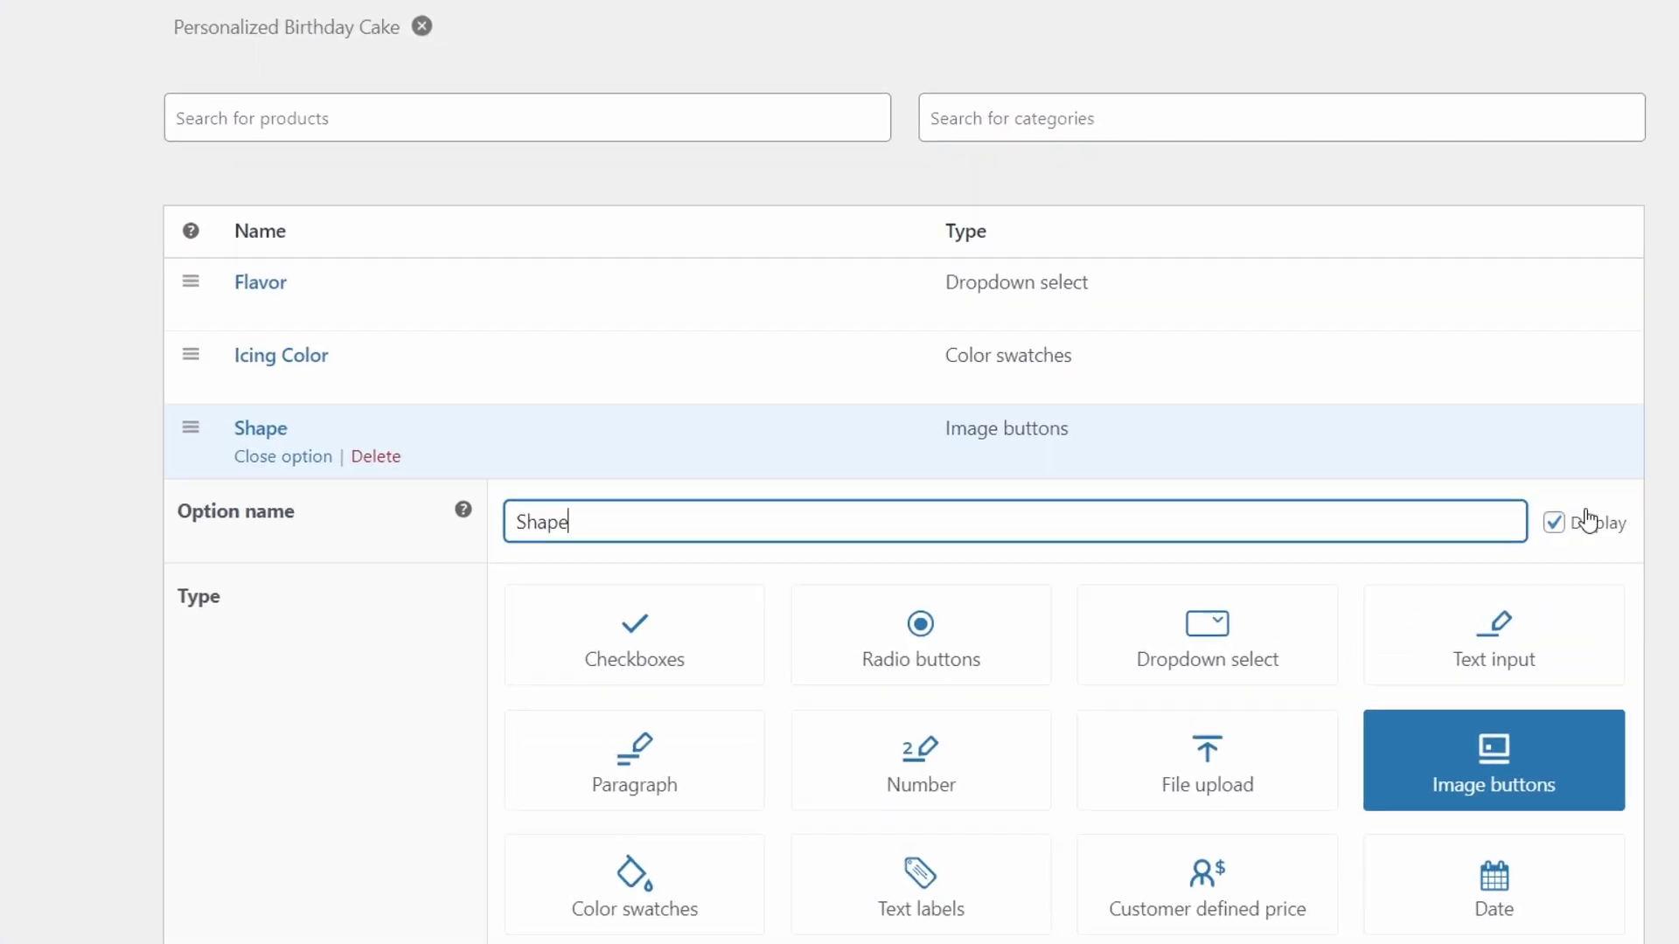
scroll(1574, 534, "down", 3)
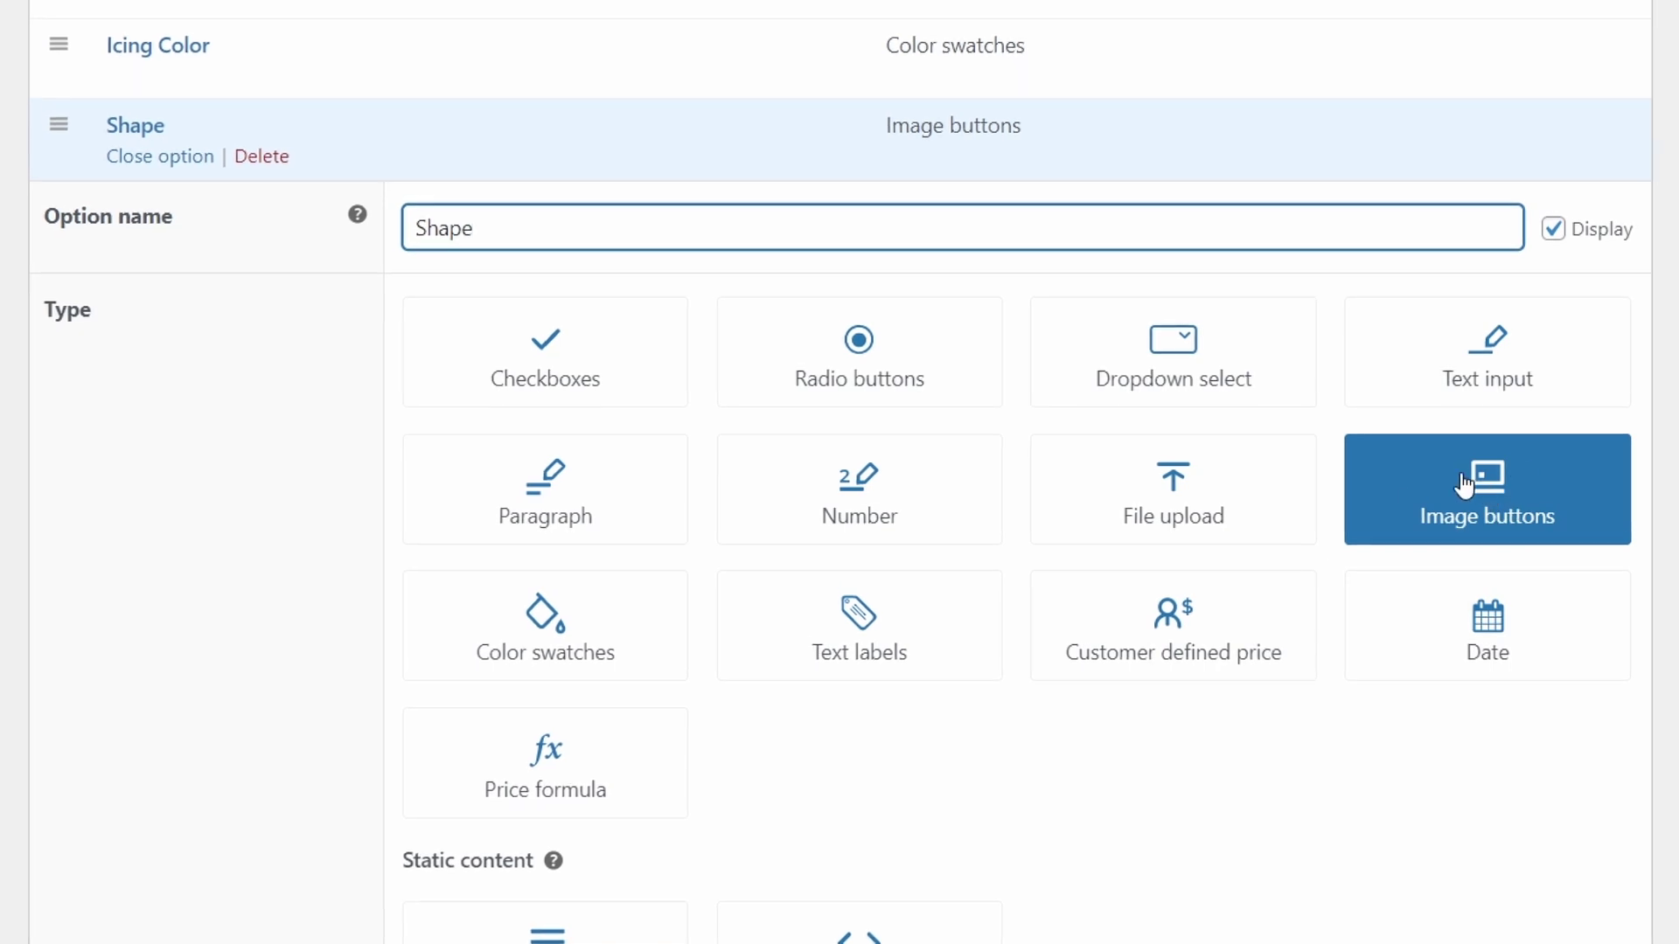
scroll(1394, 840, "down", 10)
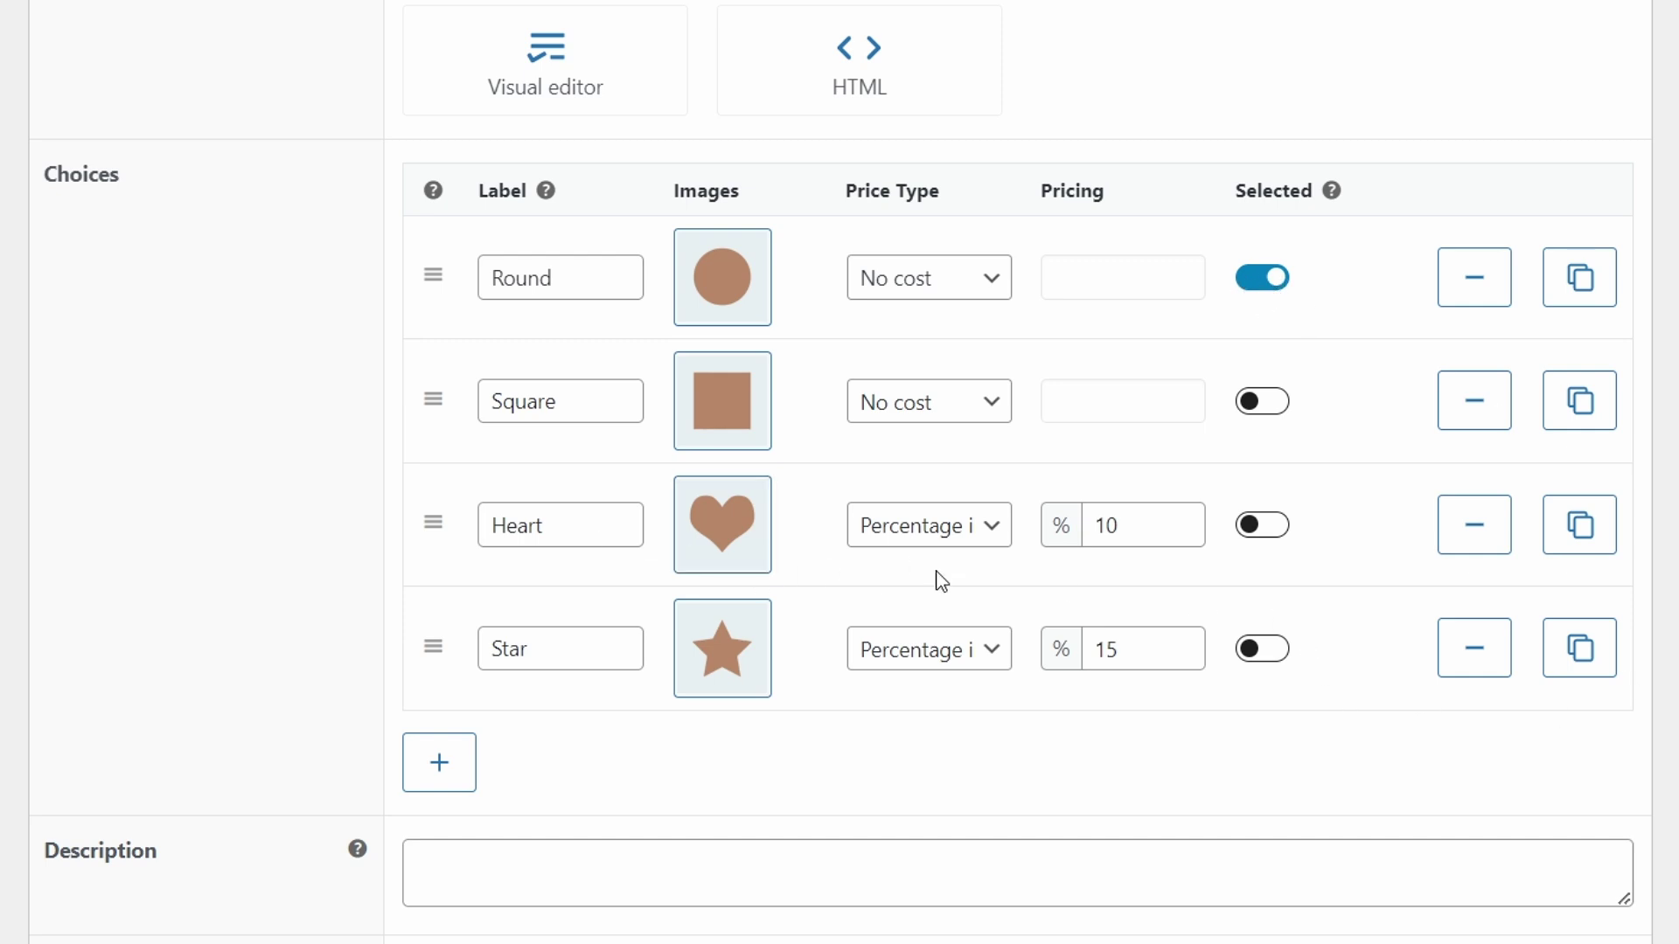
left_click(1058, 533)
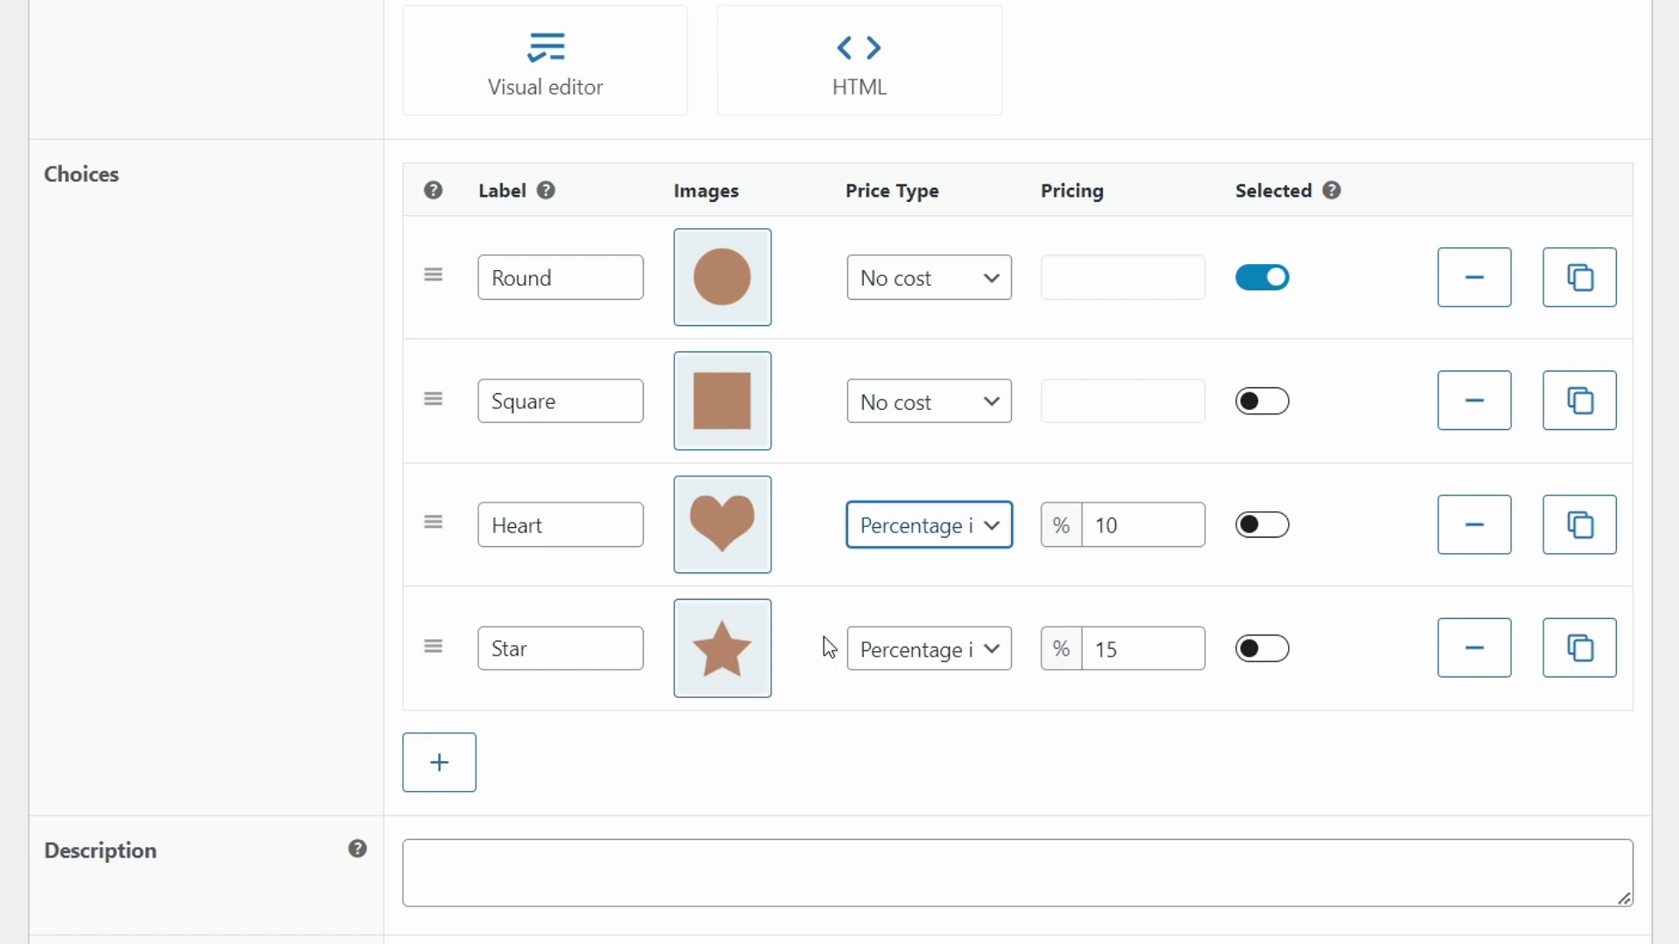
scroll(443, 618, "down", 3)
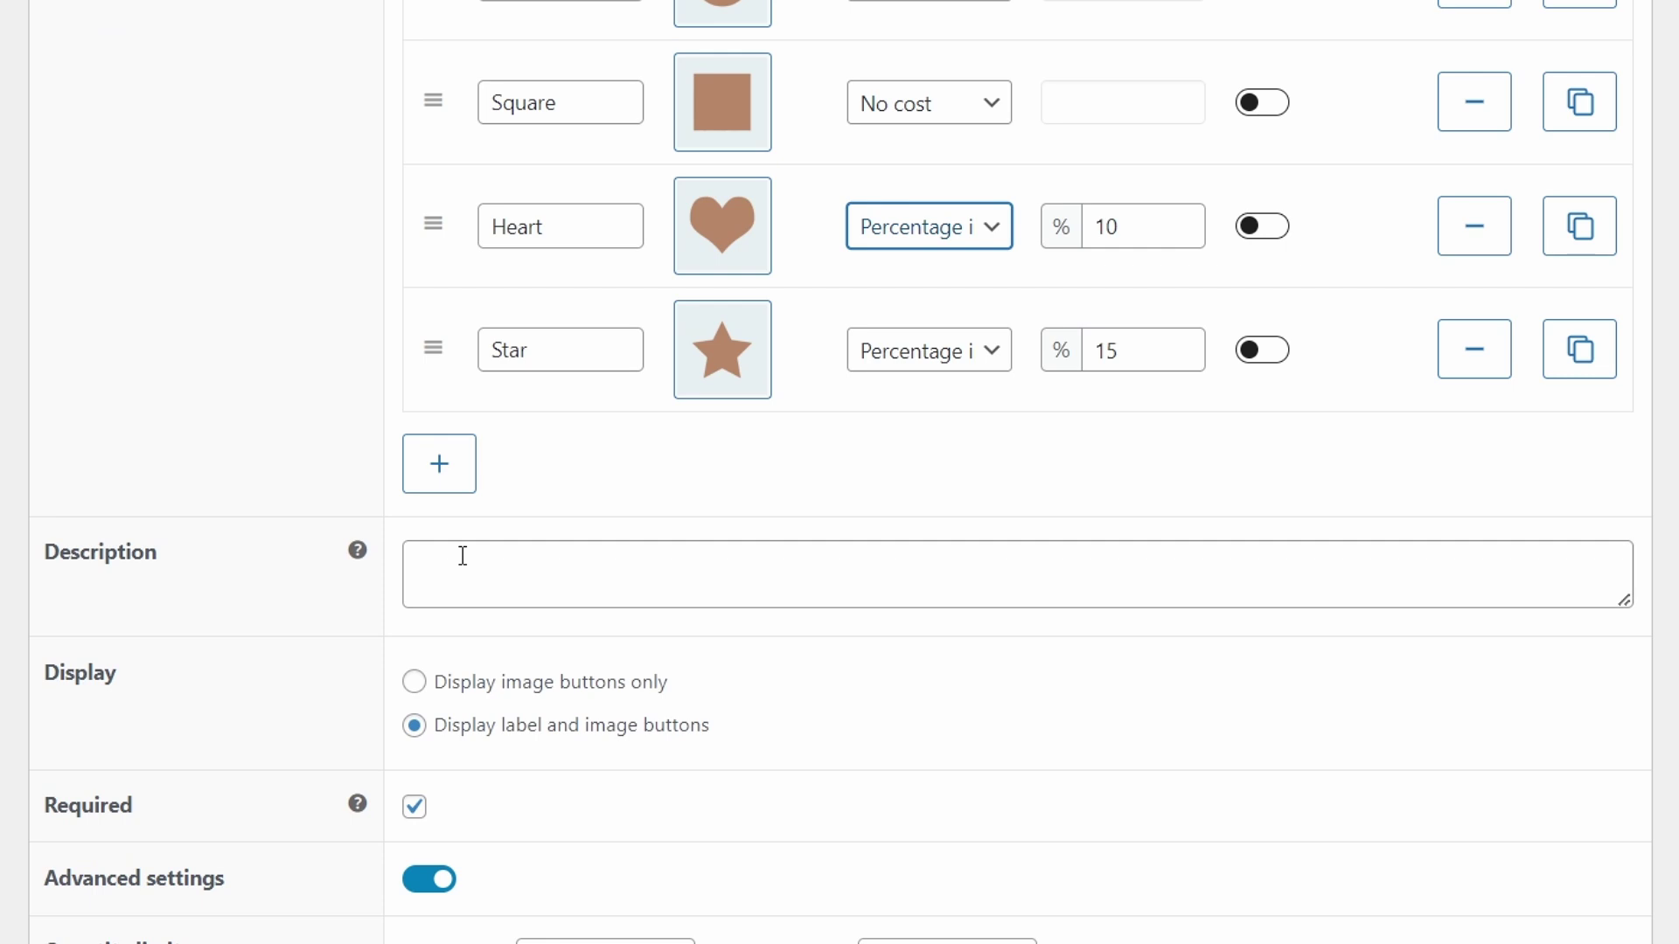
scroll(524, 590, "up", 2)
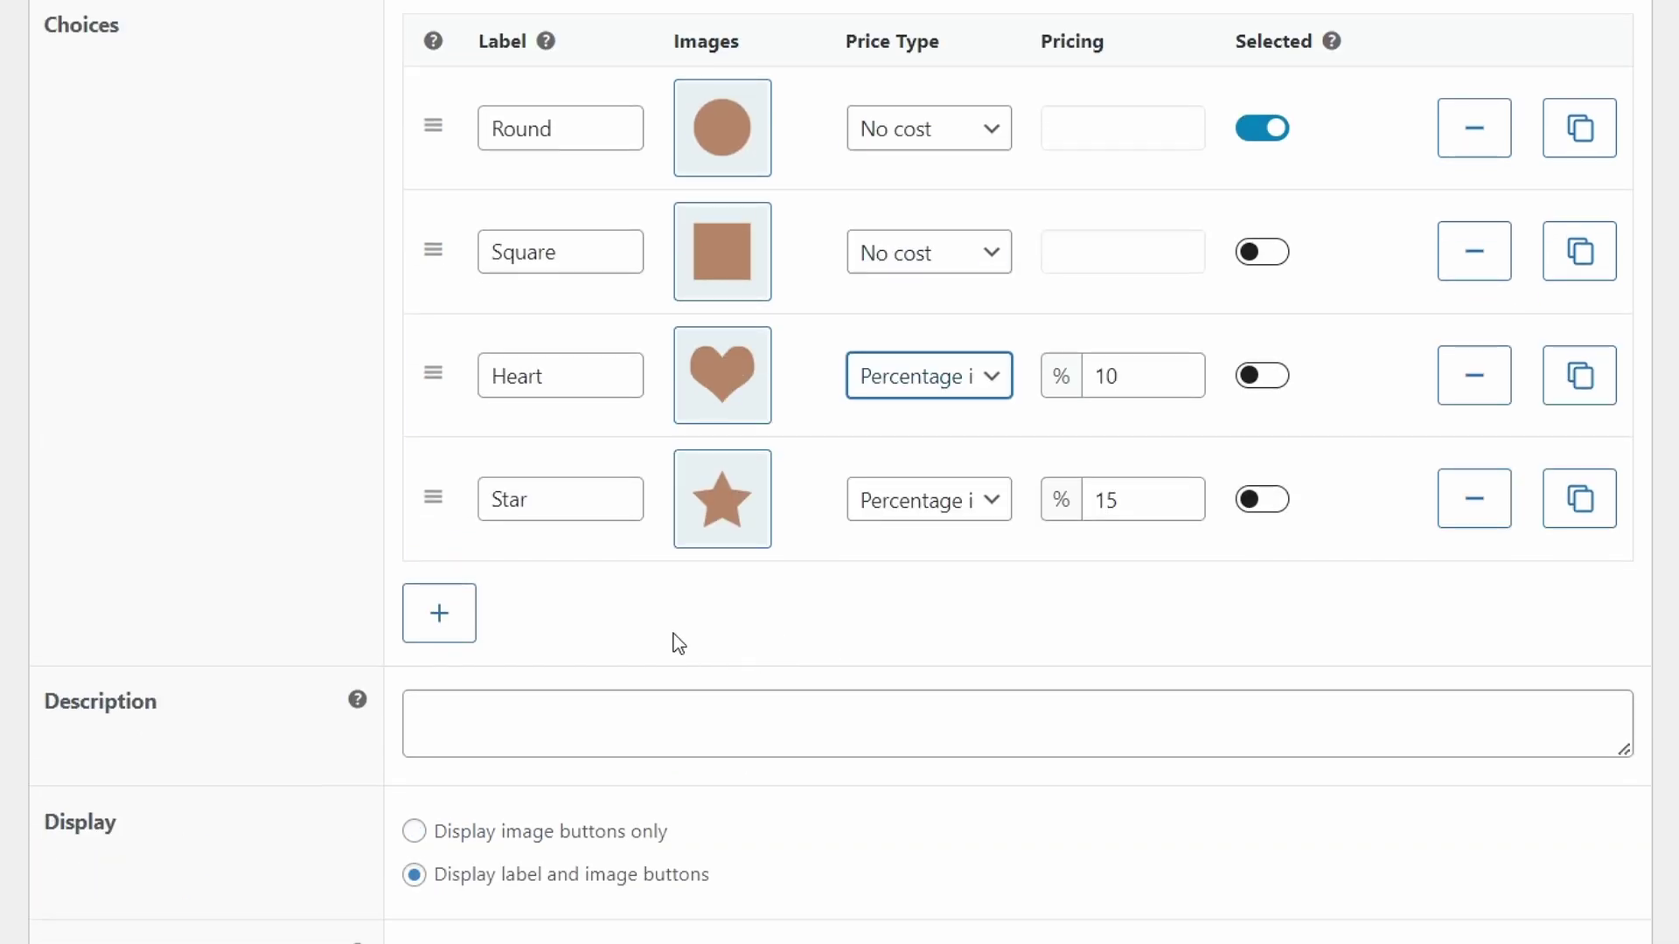
scroll(673, 632, "down", 3)
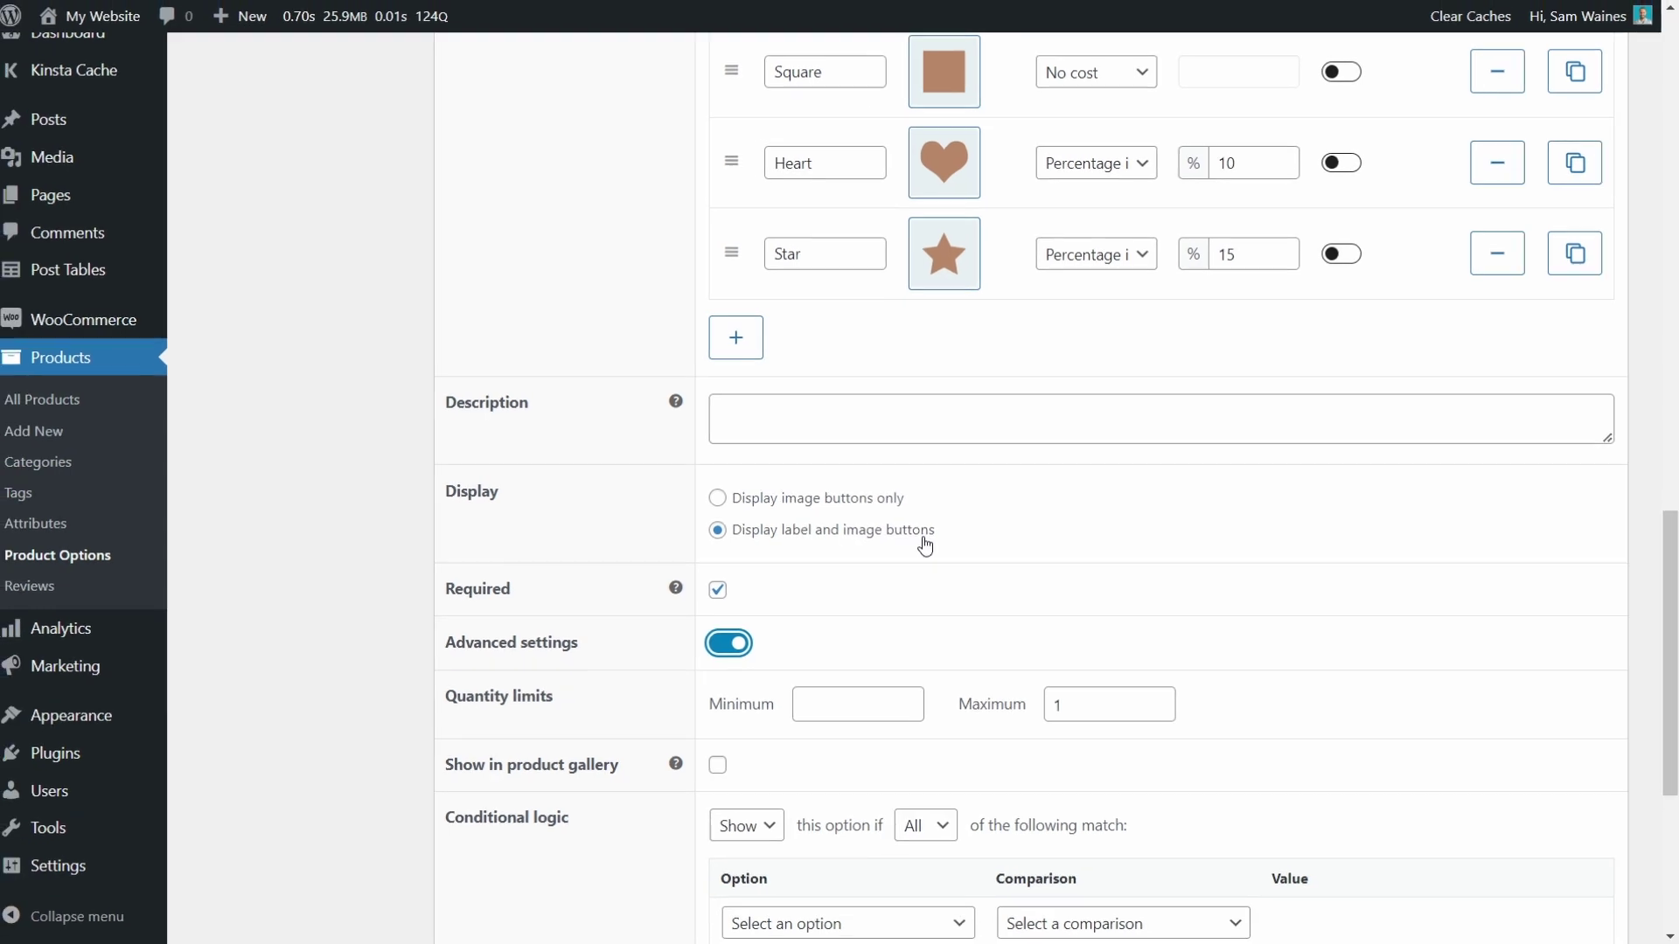
scroll(778, 612, "down", 3)
scroll(798, 572, "down", 2)
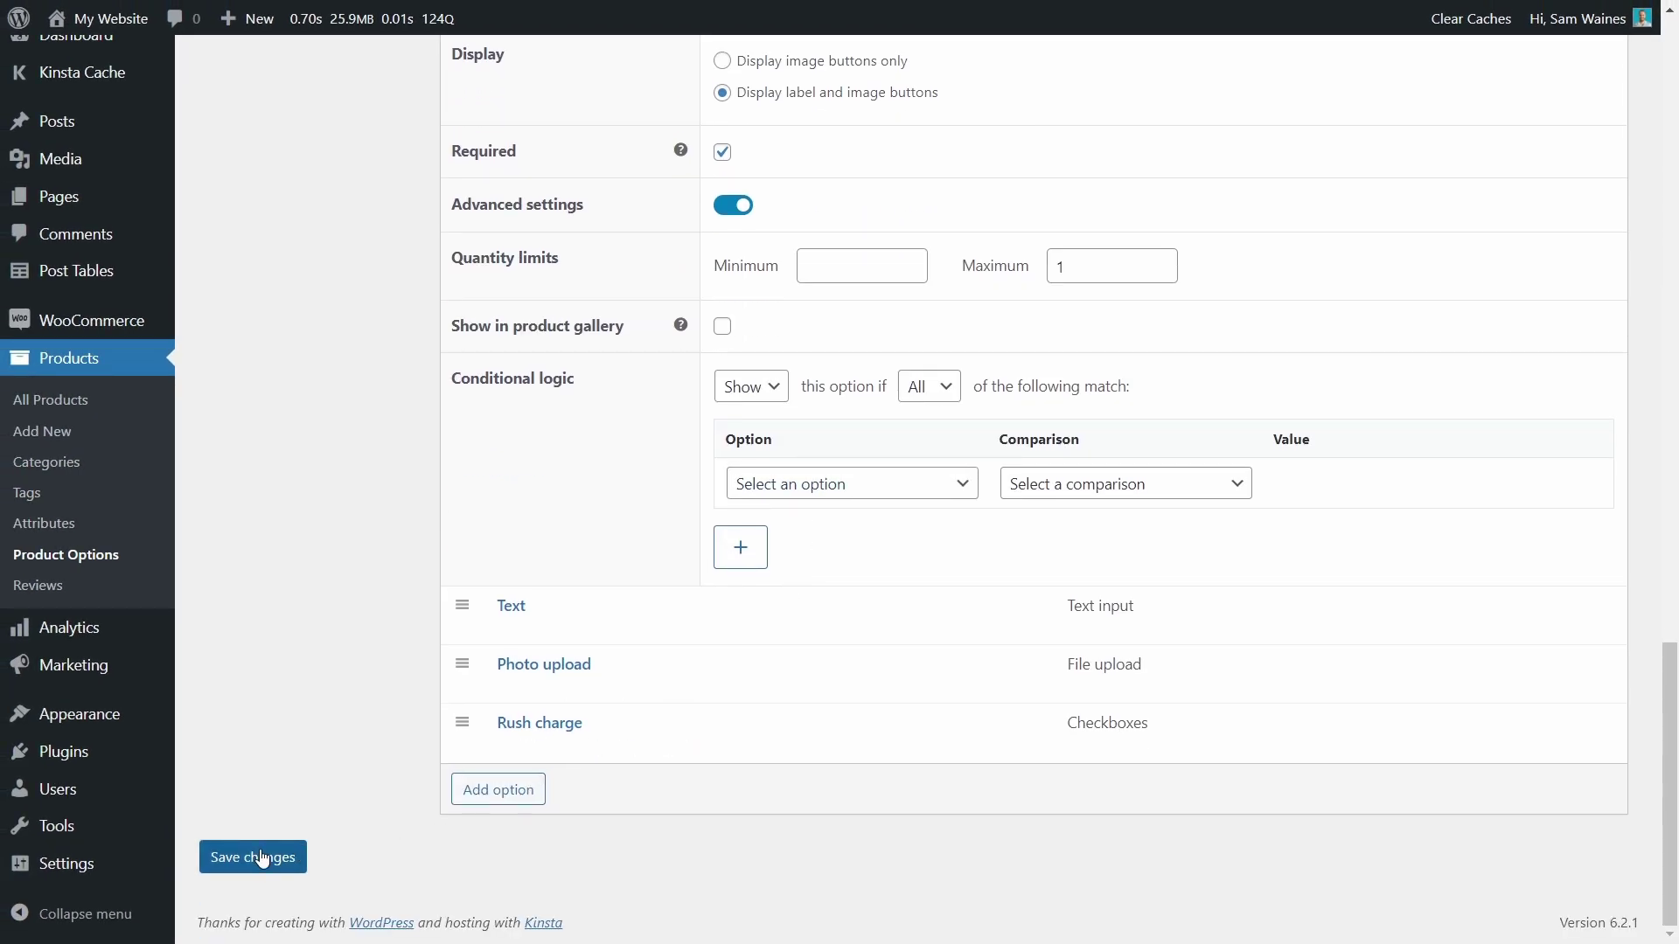
left_click(262, 857)
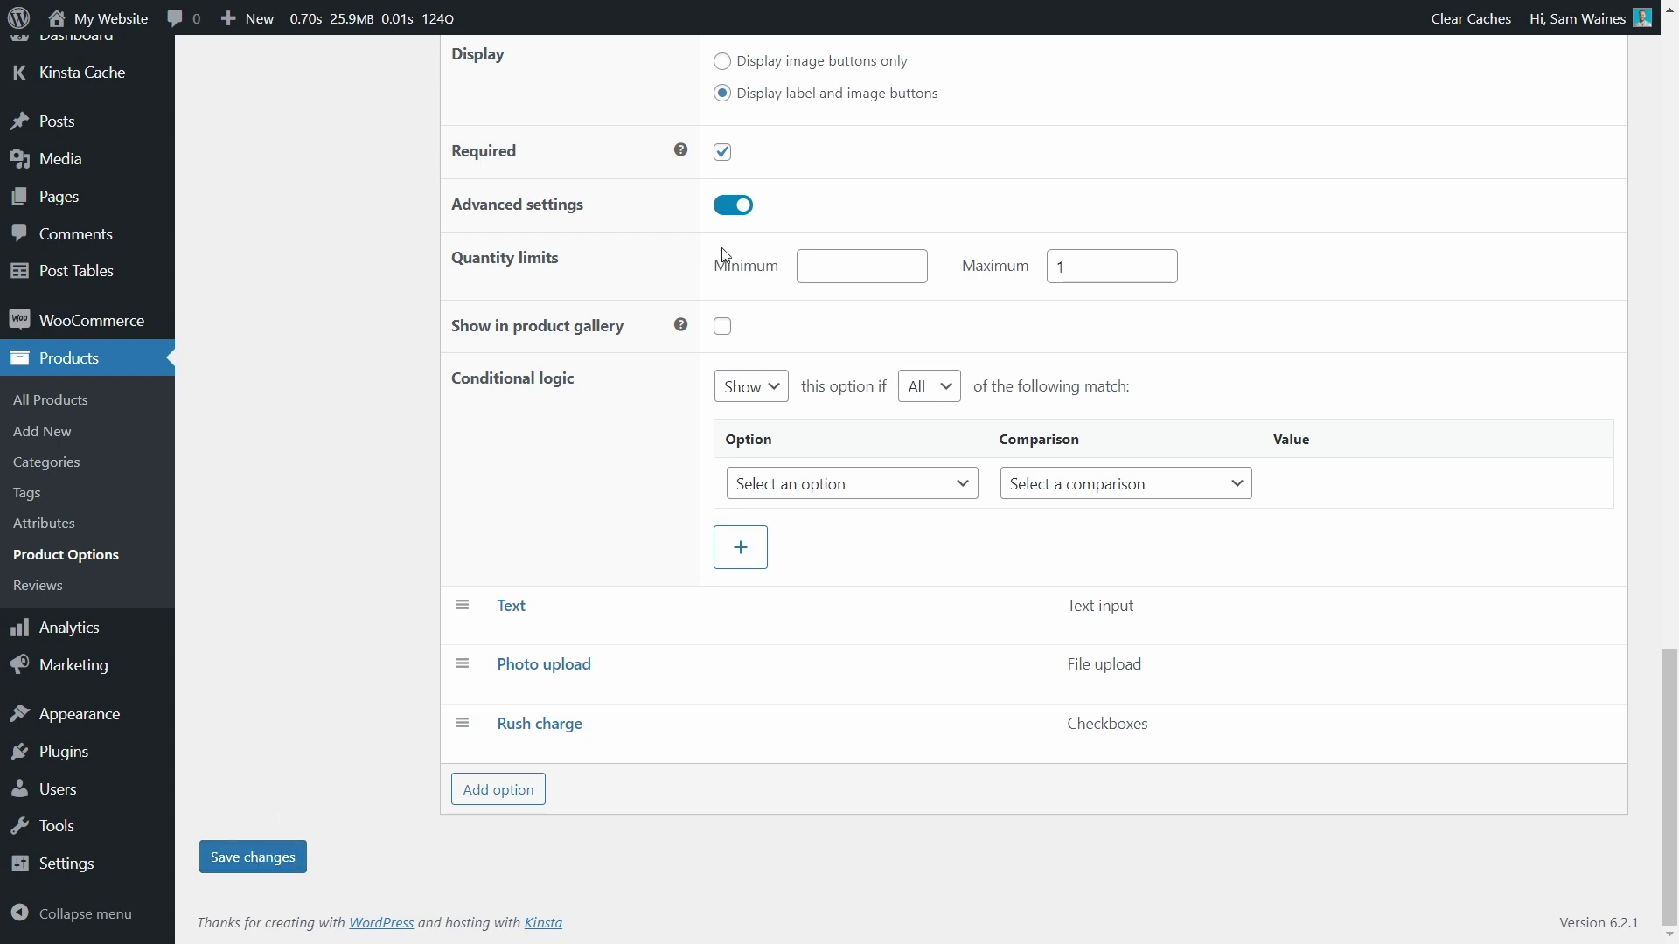
Step: Toggle Shape's Advanced settings to confirm its quantity limit of one pick
left_click(733, 559)
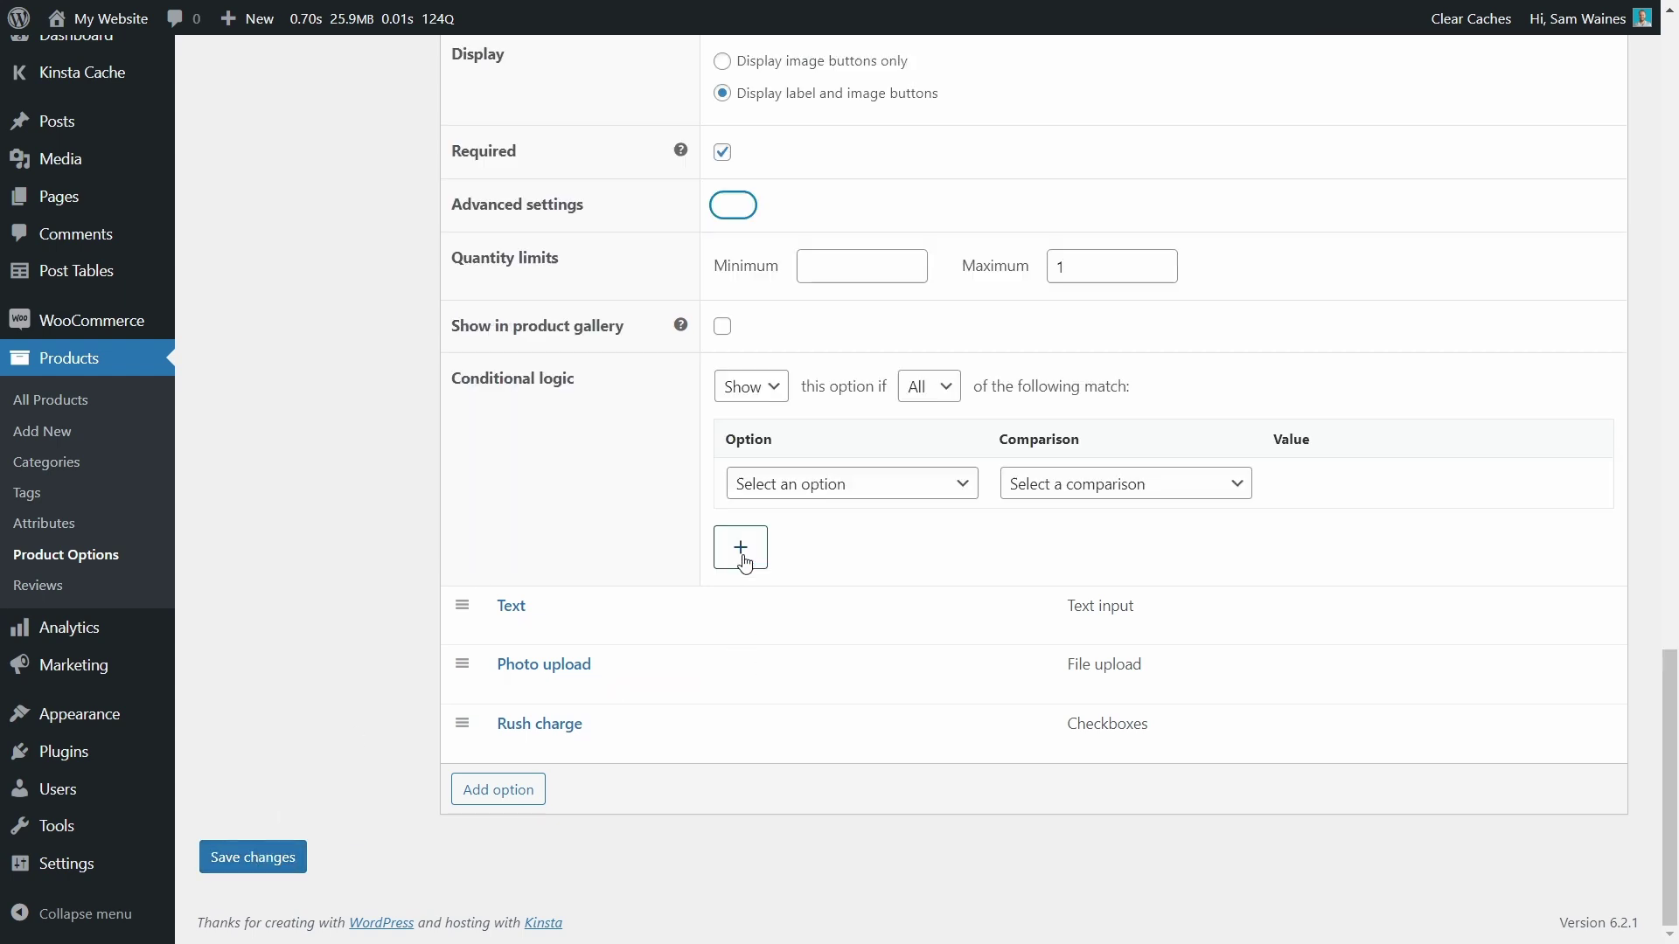
scroll(757, 547, "up", 3)
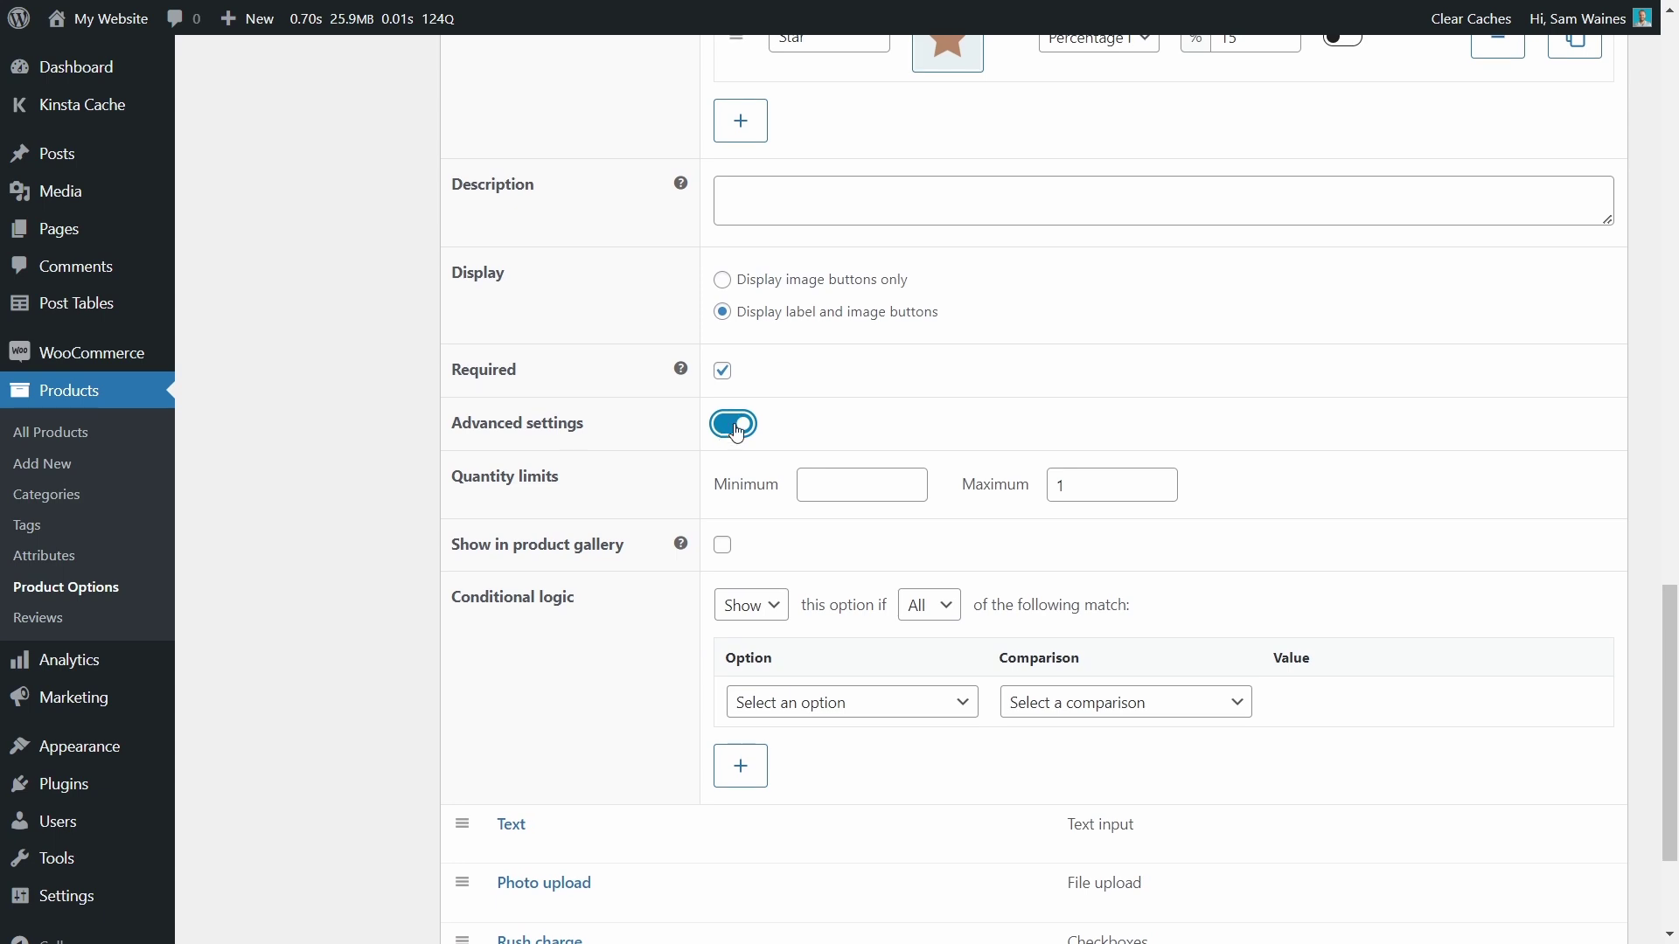
left_click(734, 425)
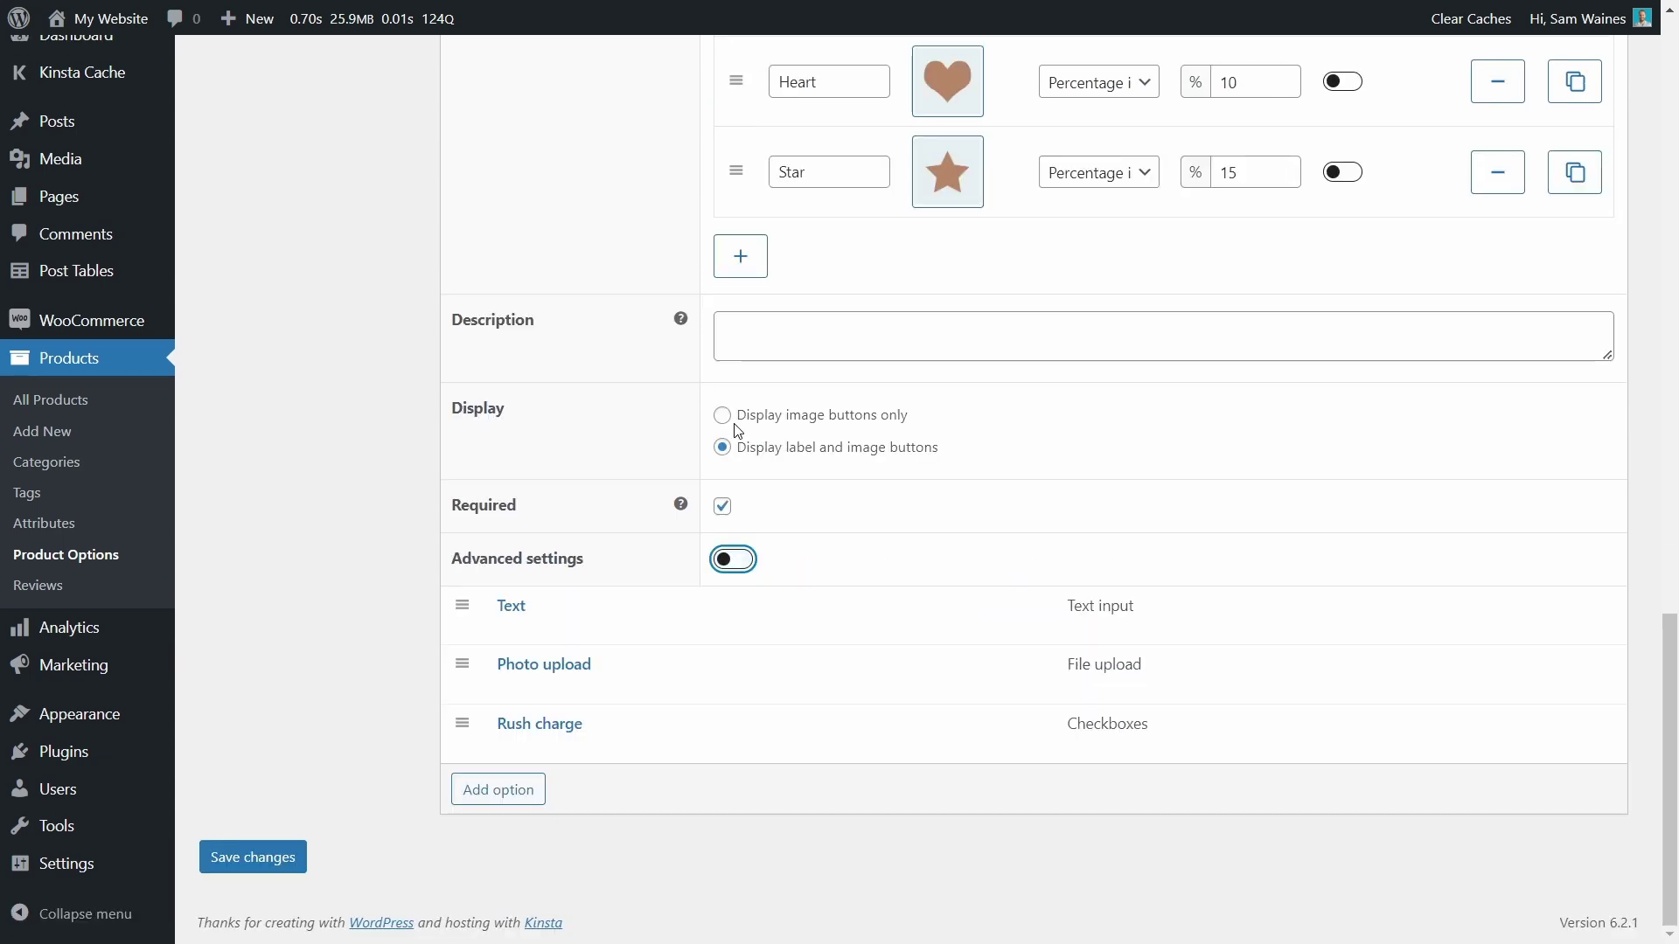
left_click(735, 560)
scroll(811, 374, "down", 3)
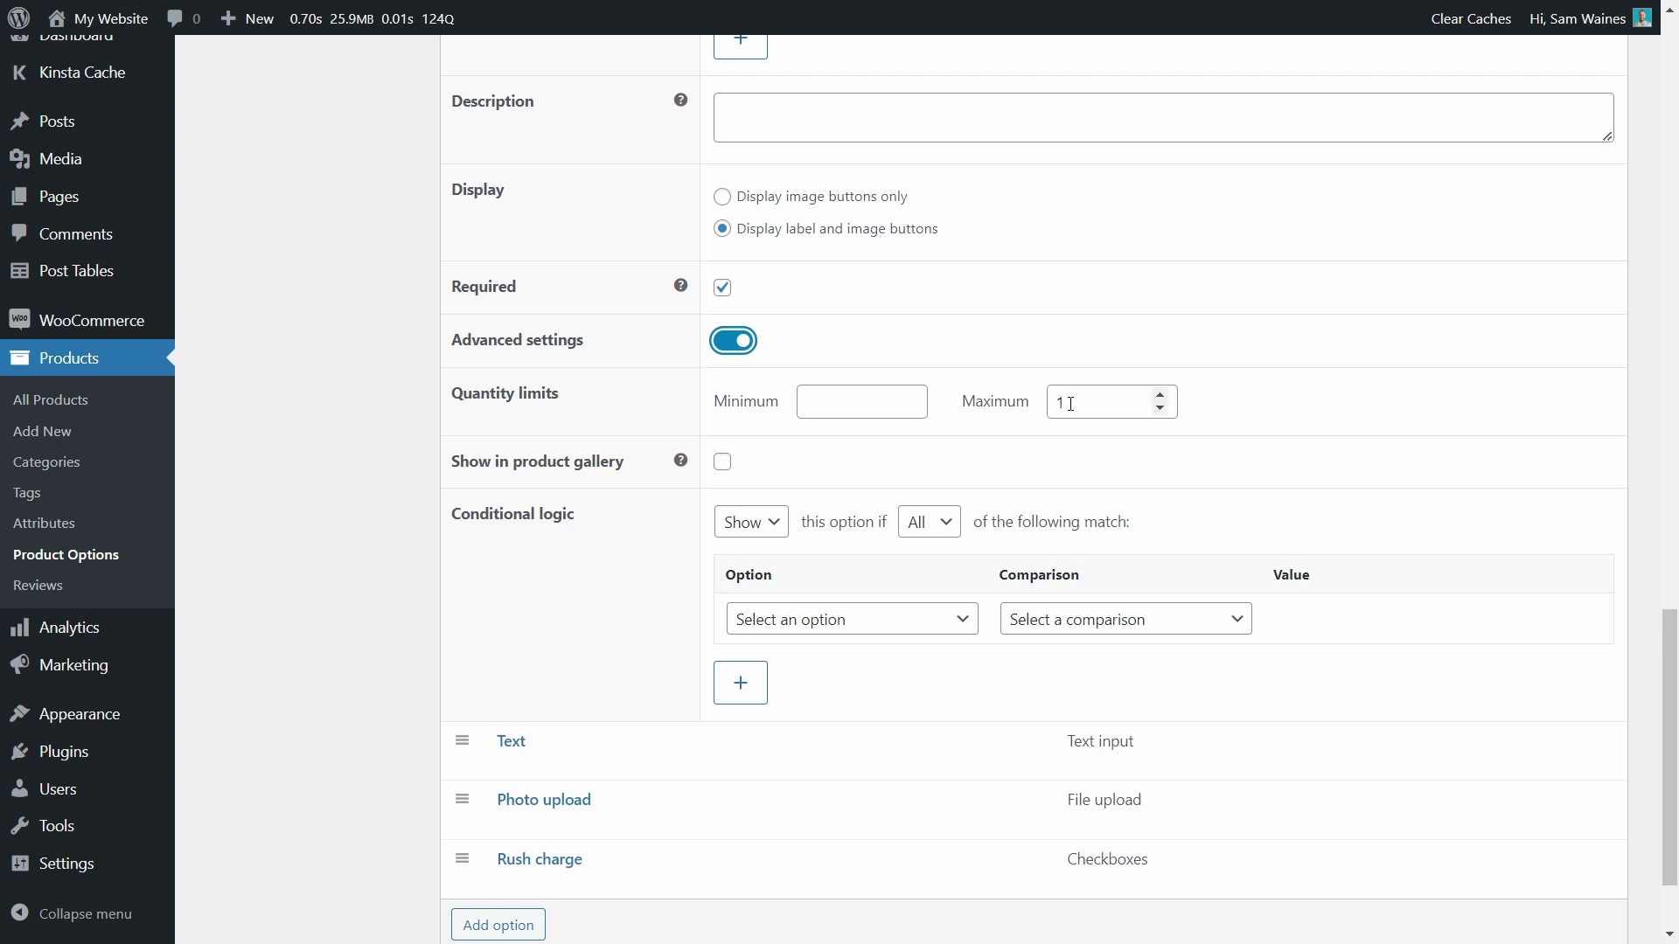
scroll(1070, 405, "down", 2)
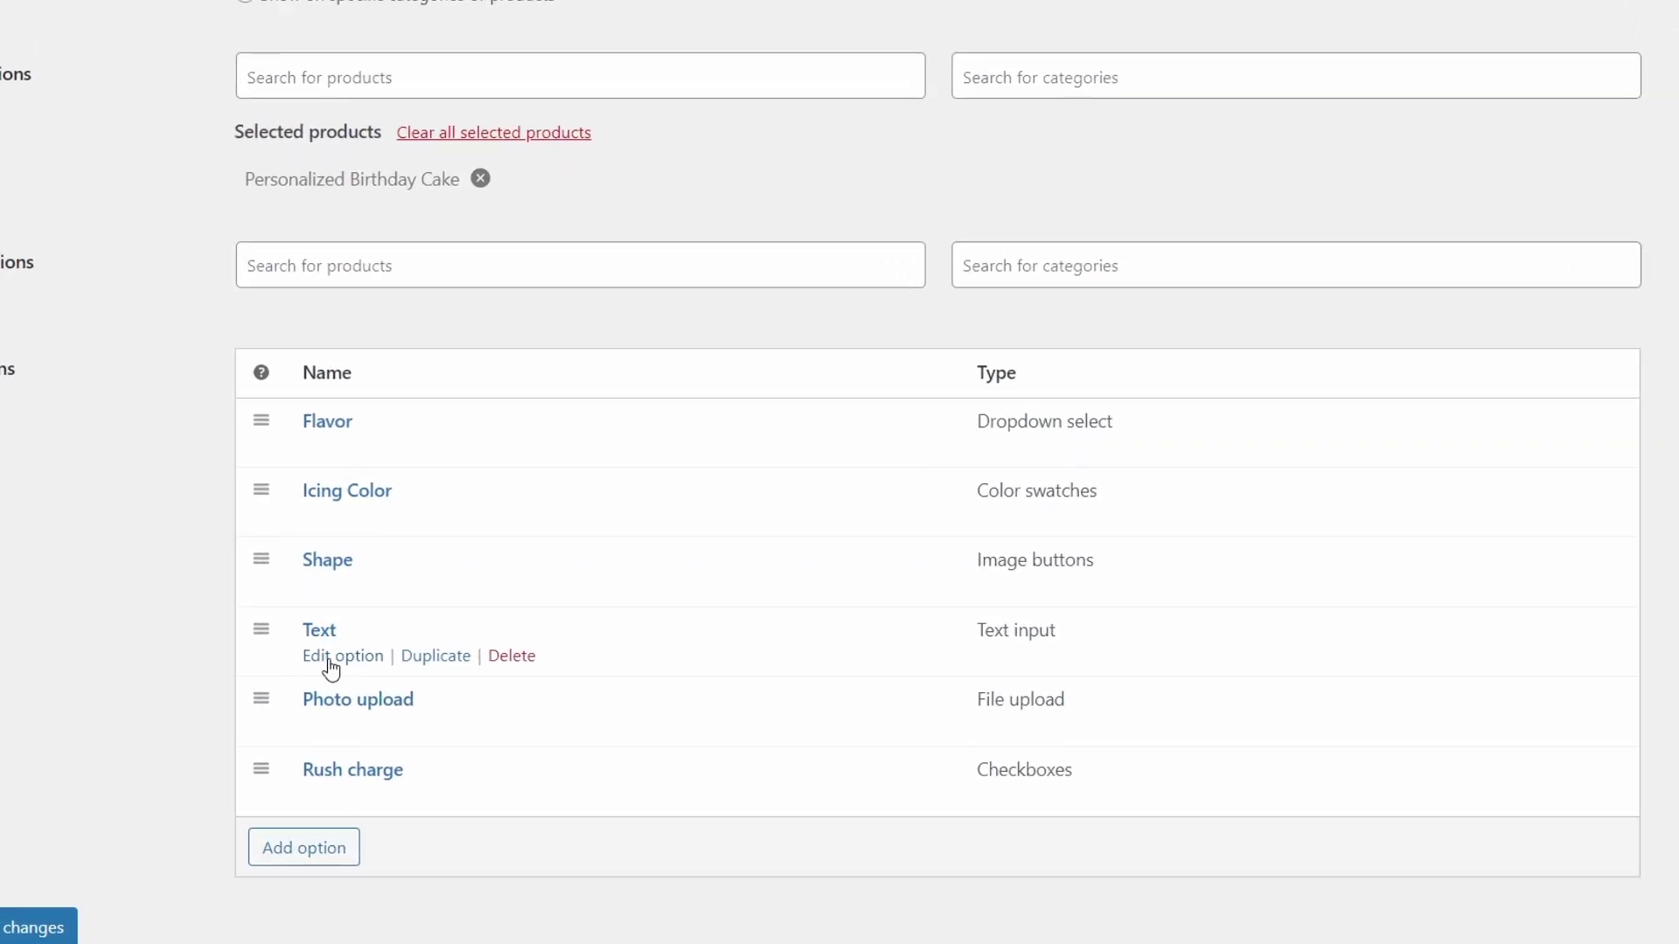
left_click(330, 657)
Step: Set the Text option's per-character price to 0.50
scroll(1460, 323, "down", 5)
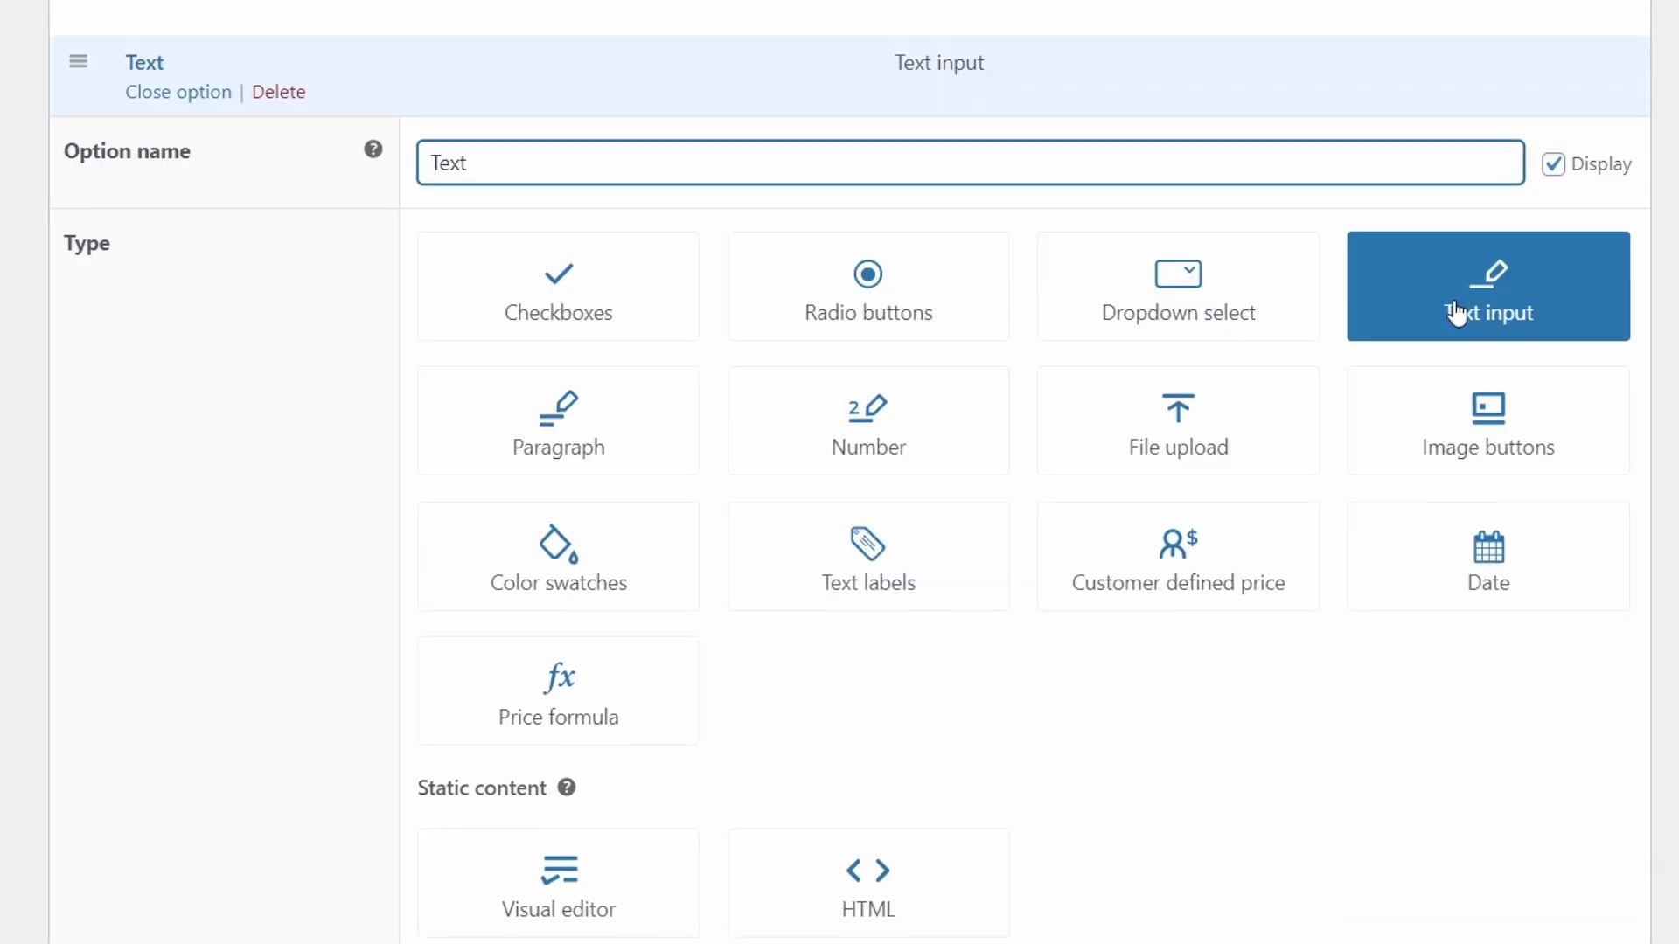
scroll(1484, 314, "down", 8)
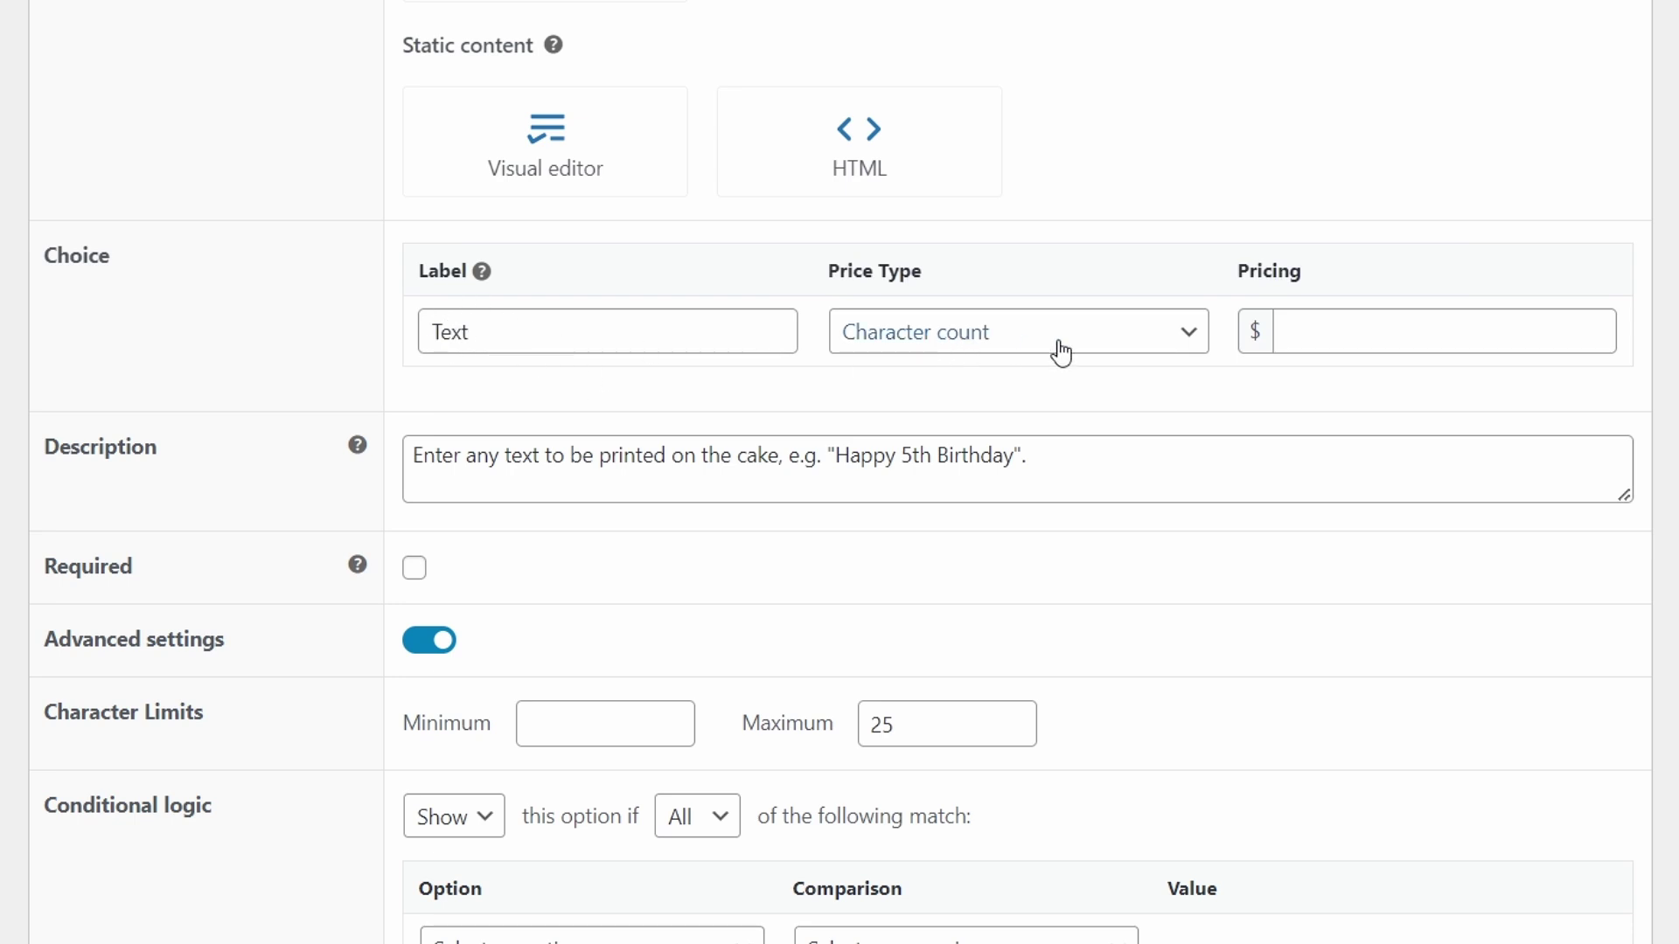
left_click(1327, 331)
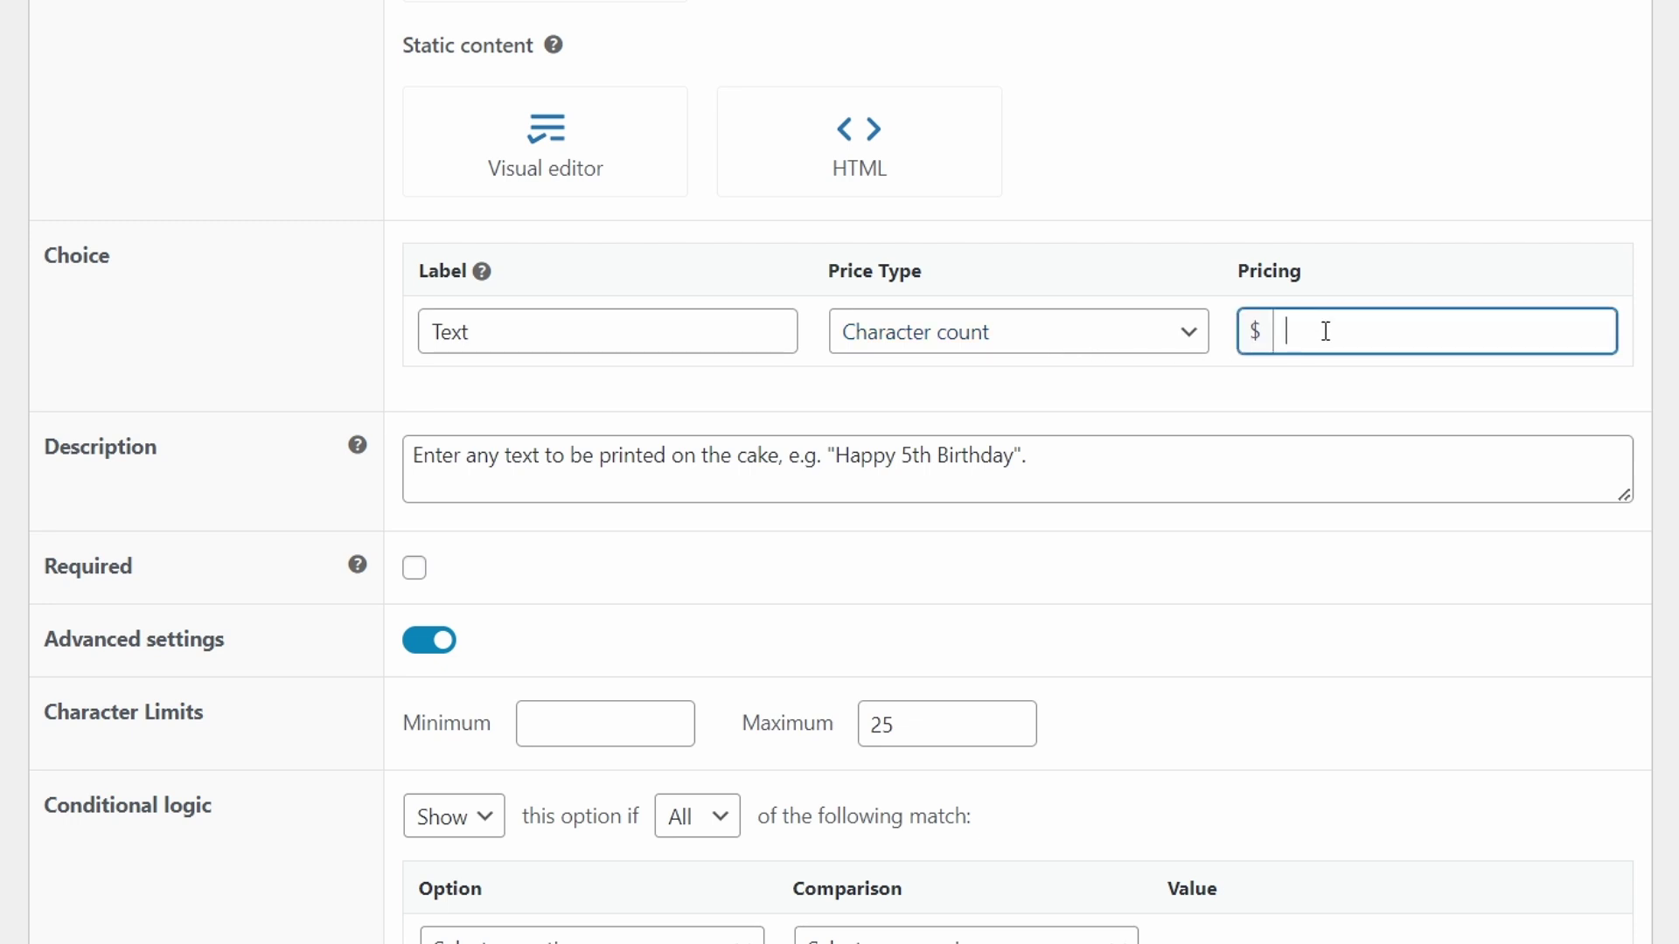
type("0.50")
Step: Collapse and re-expand the Text option's Advanced settings
scroll(462, 464, "down", 2)
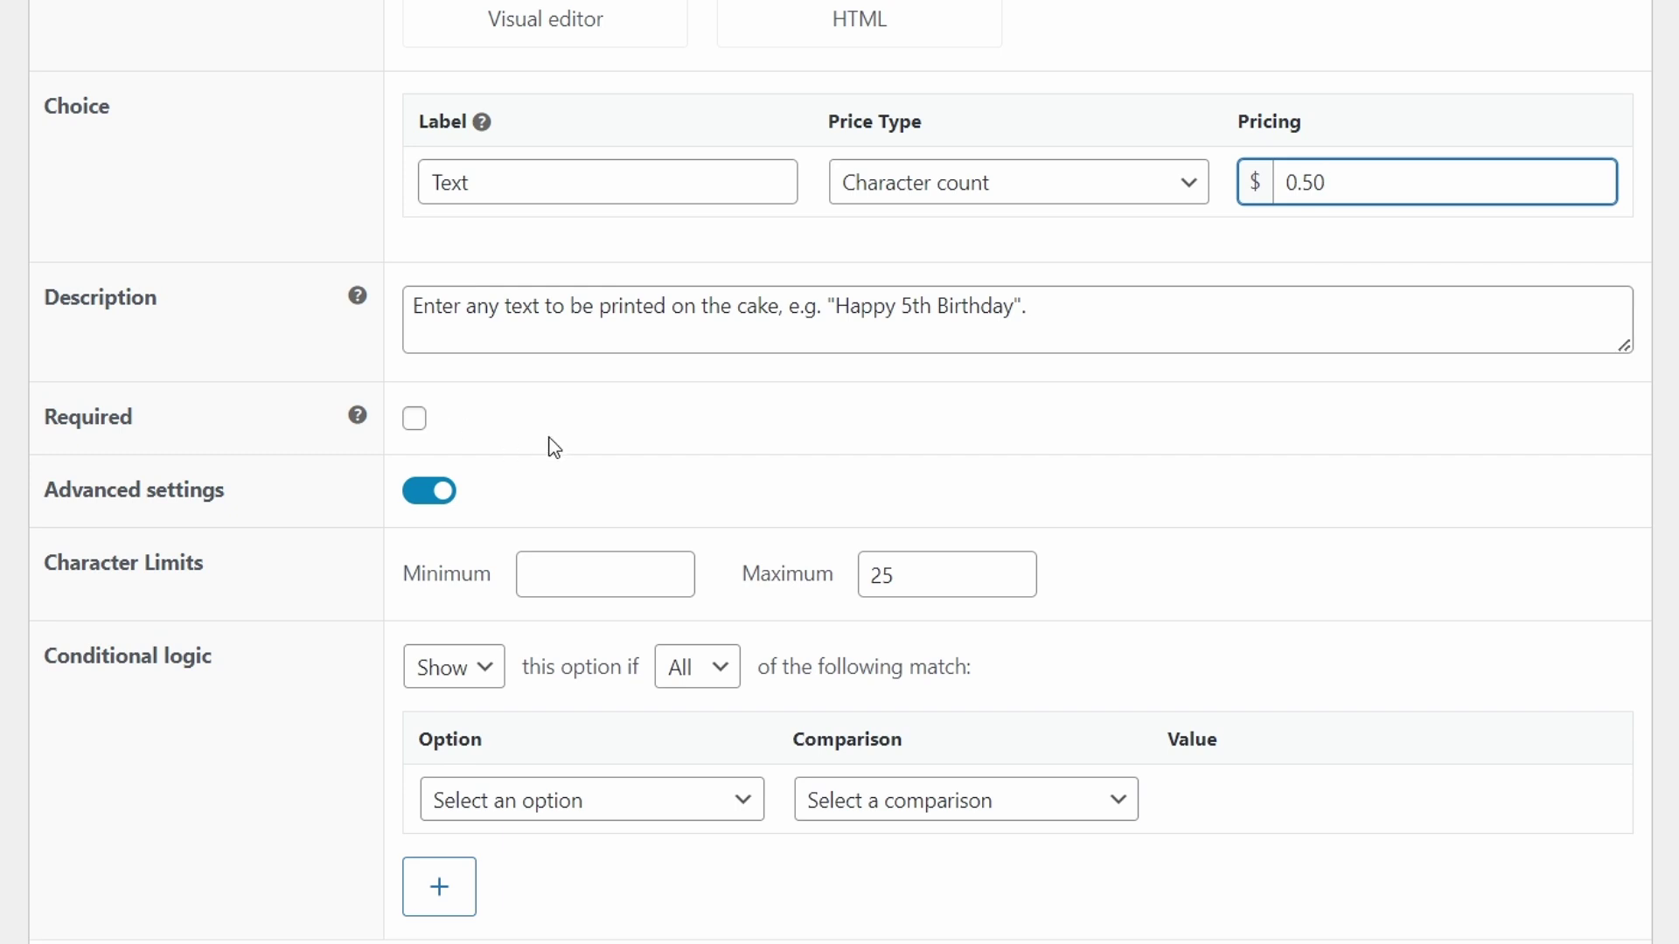
scroll(564, 450, "down", 3)
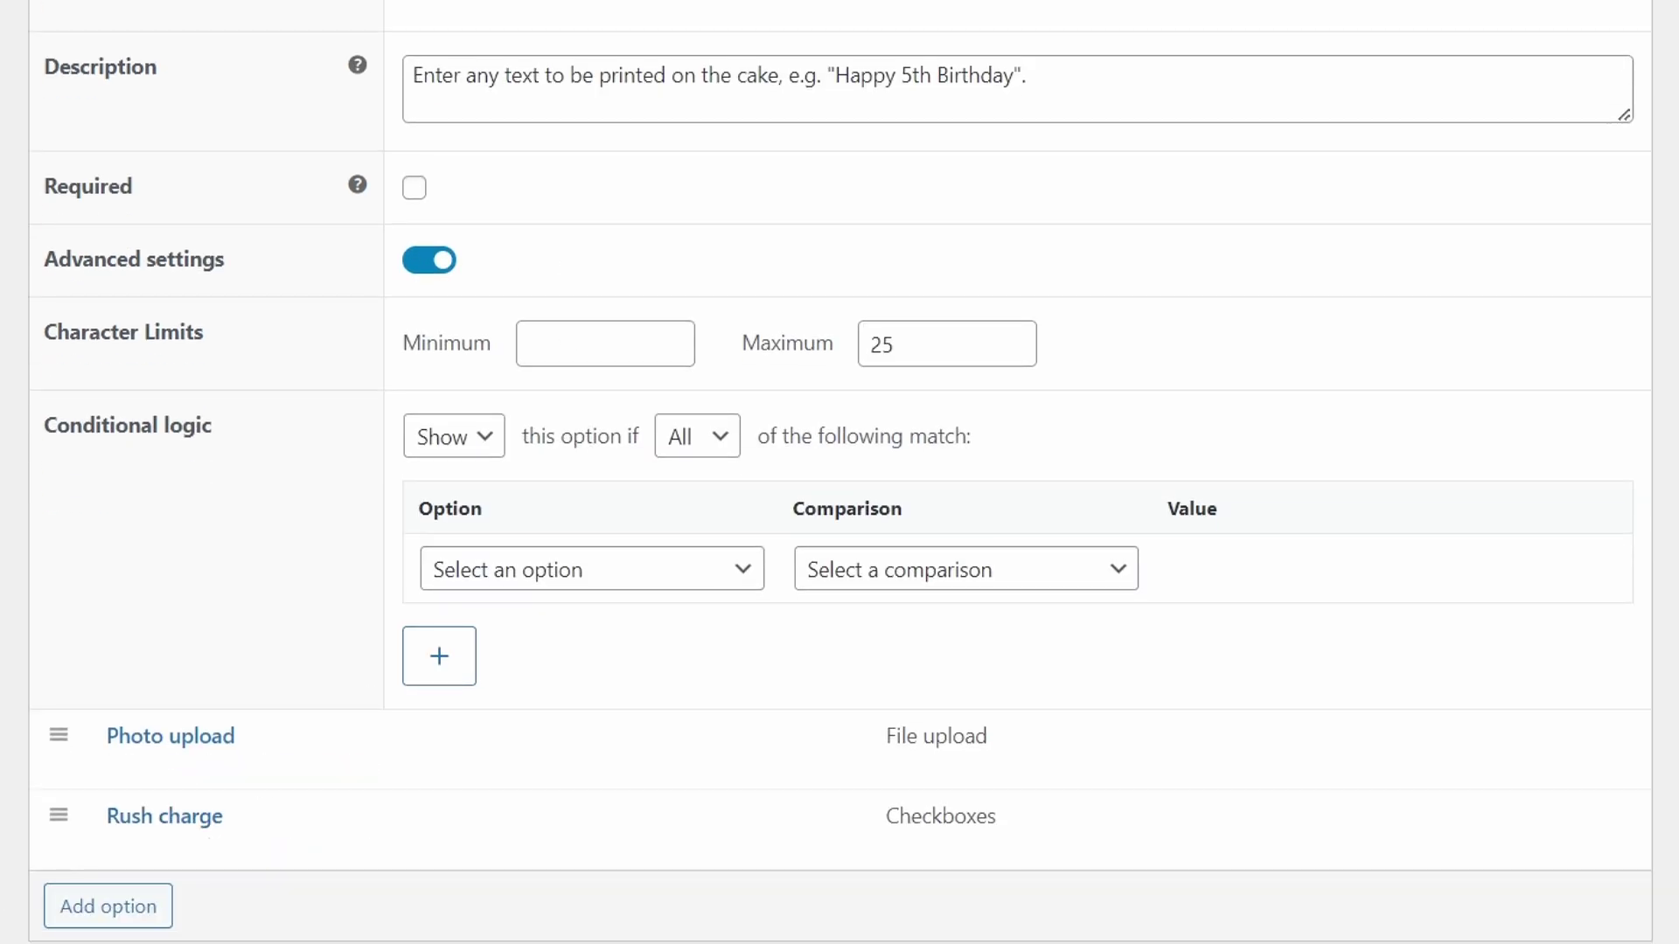
left_click(438, 272)
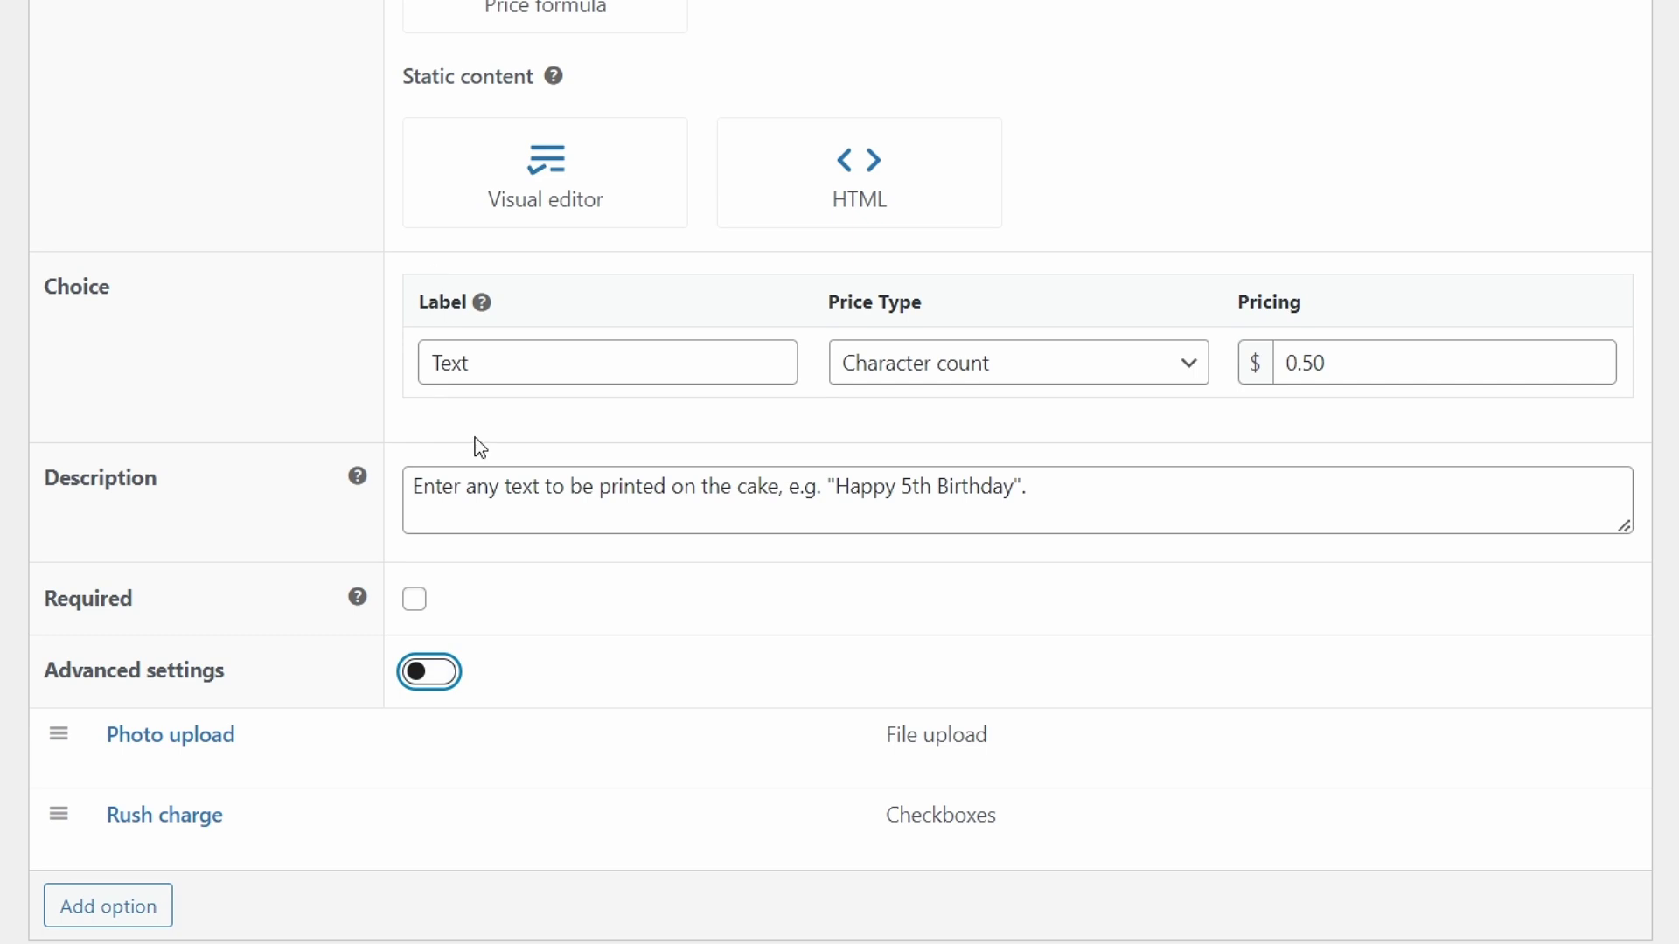
left_click(434, 673)
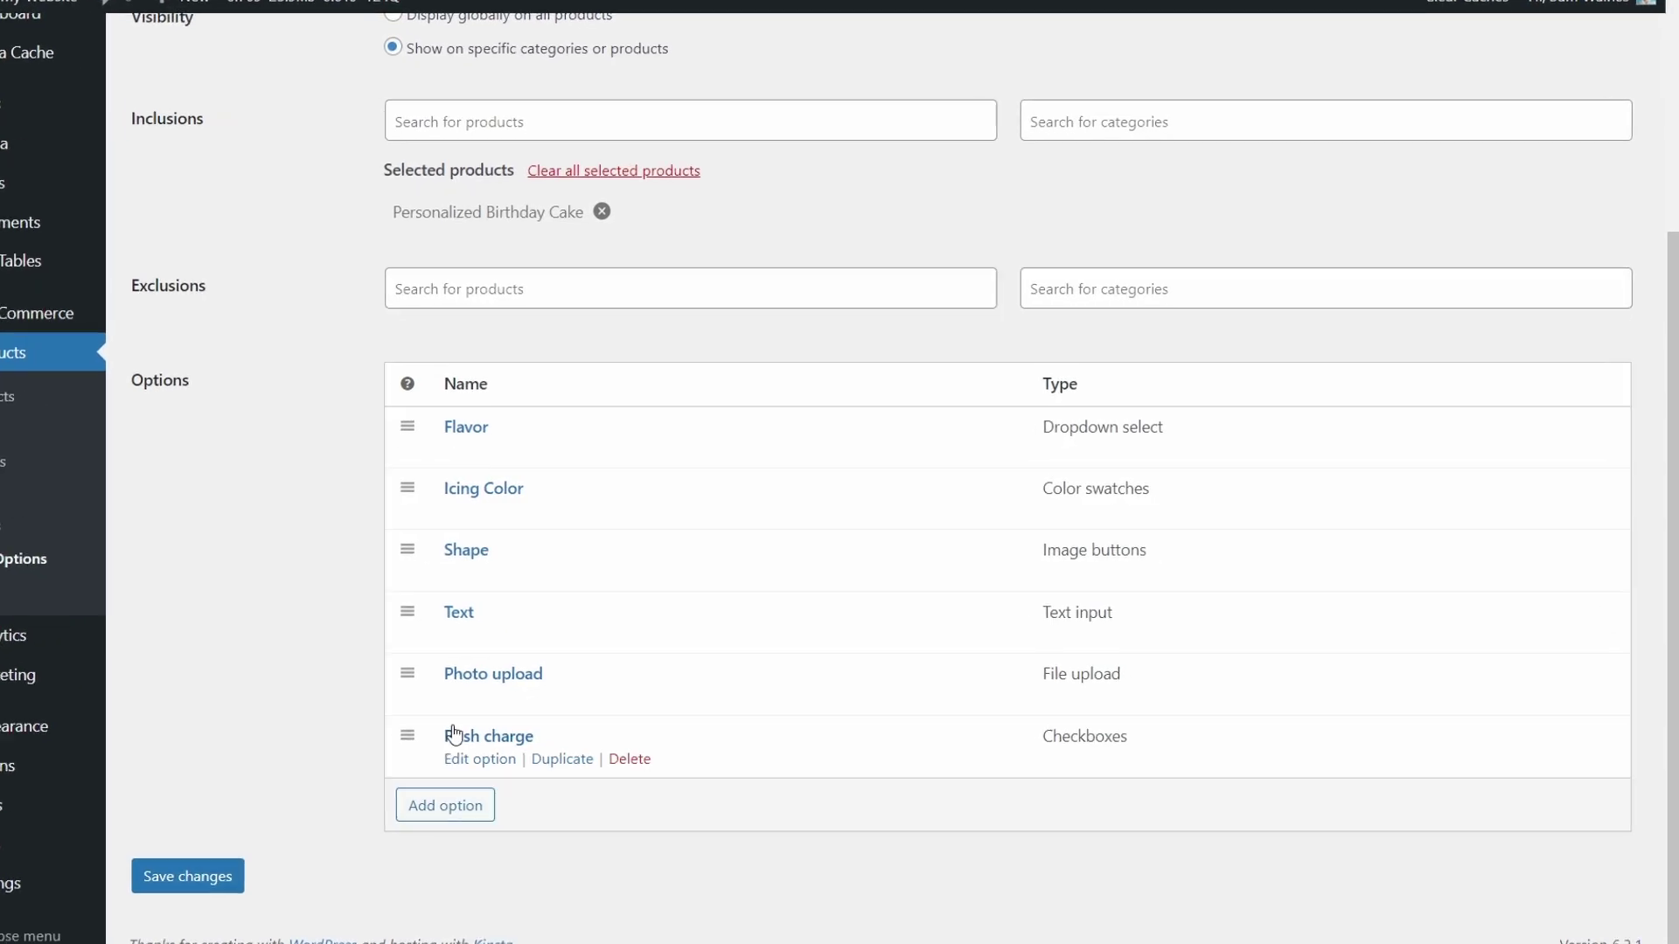
left_click(400, 710)
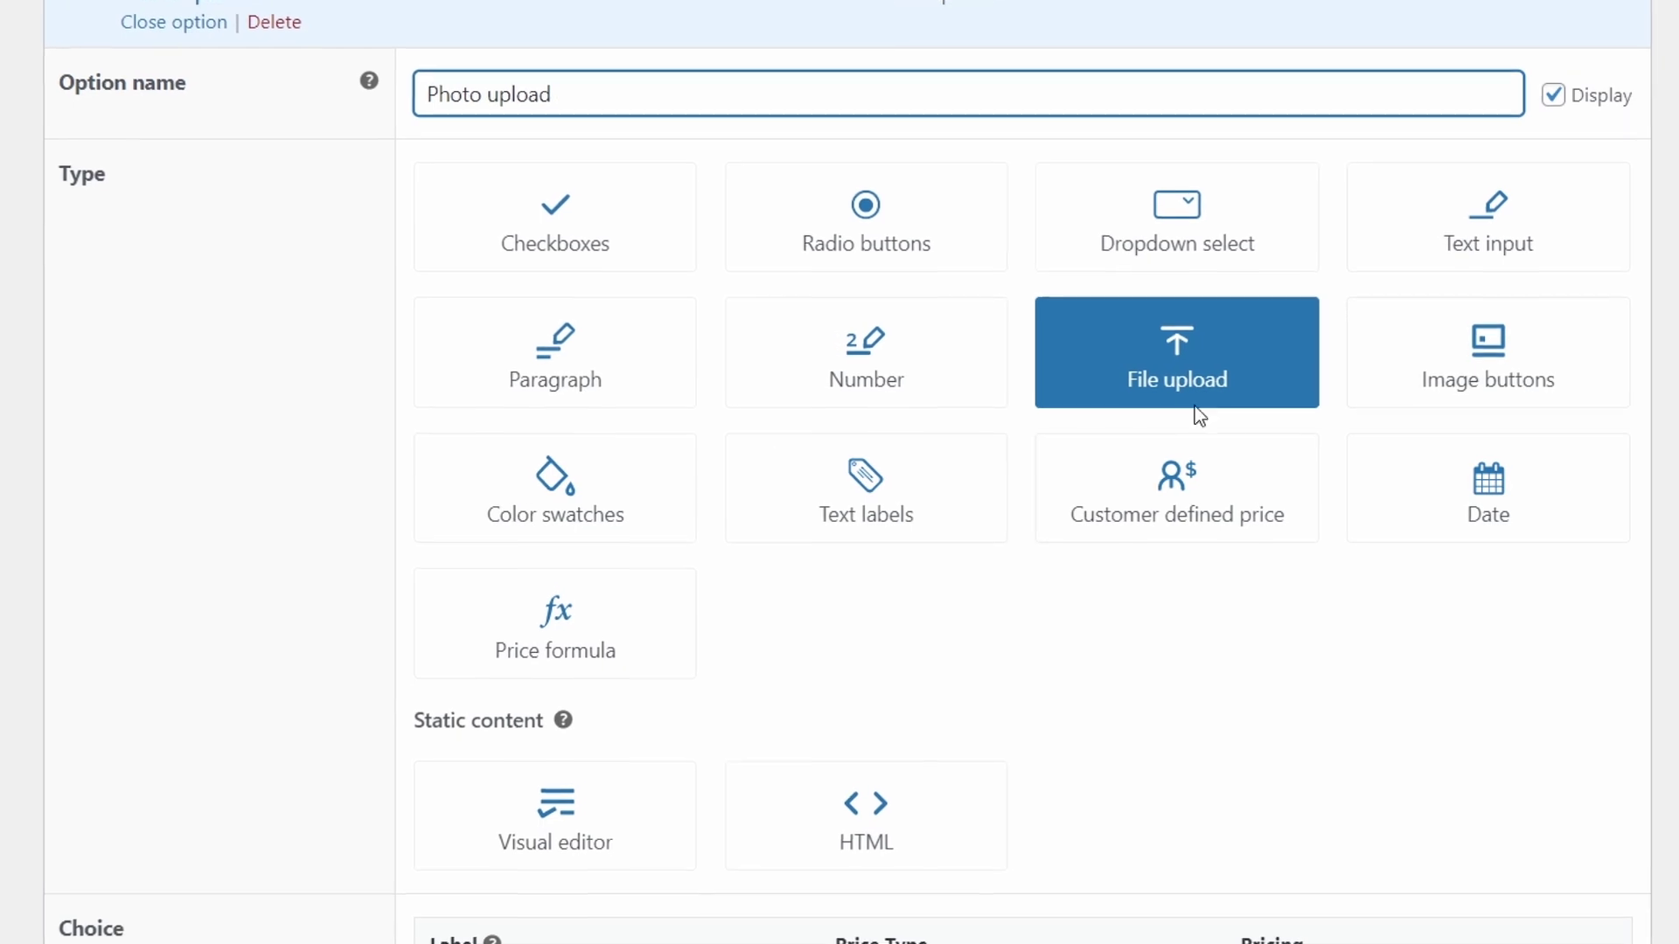
Step: Keep the Photo upload option's price type as a $10.00 Flat fee
scroll(1163, 354, "down", 5)
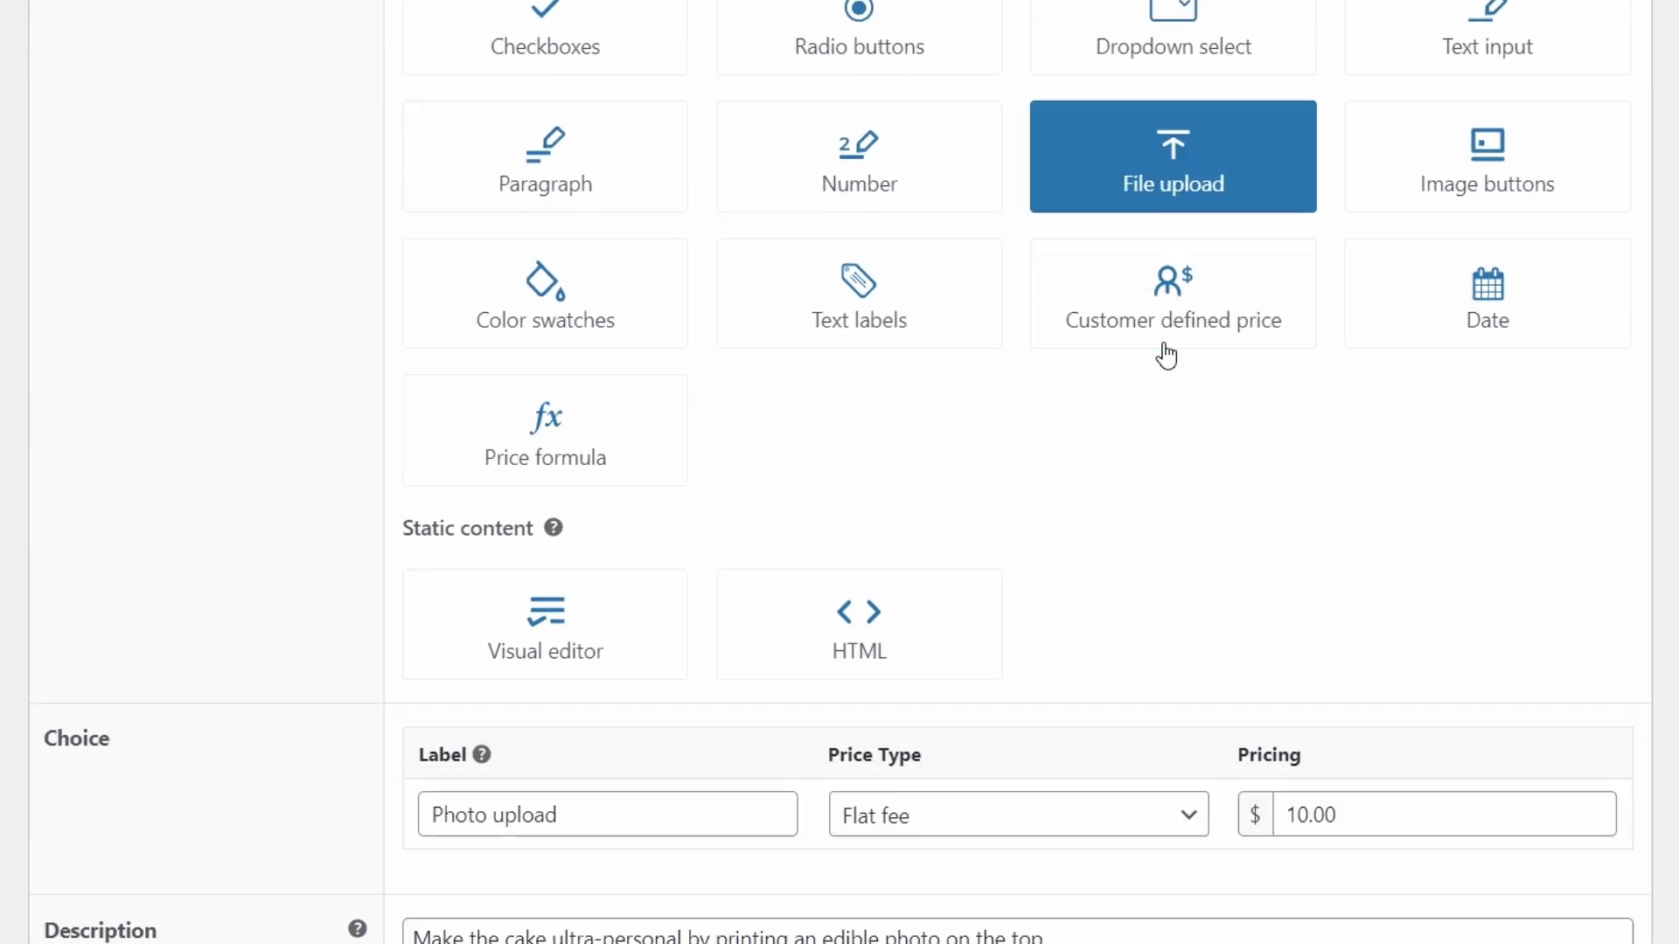
scroll(1166, 356, "down", 3)
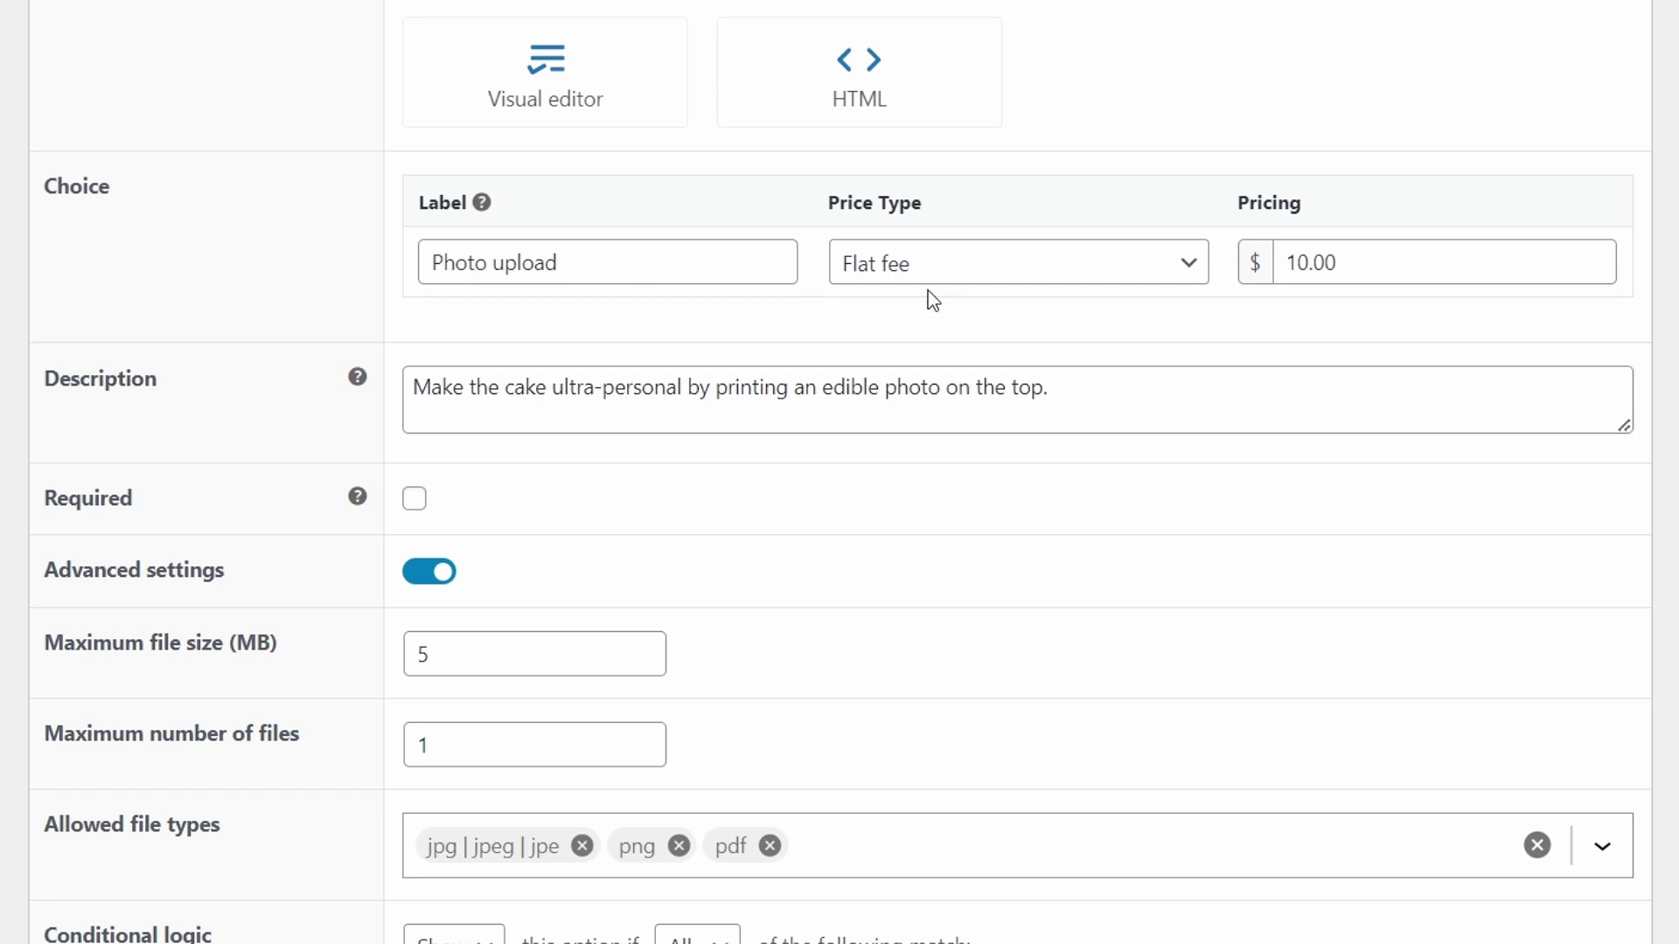
left_click(1038, 276)
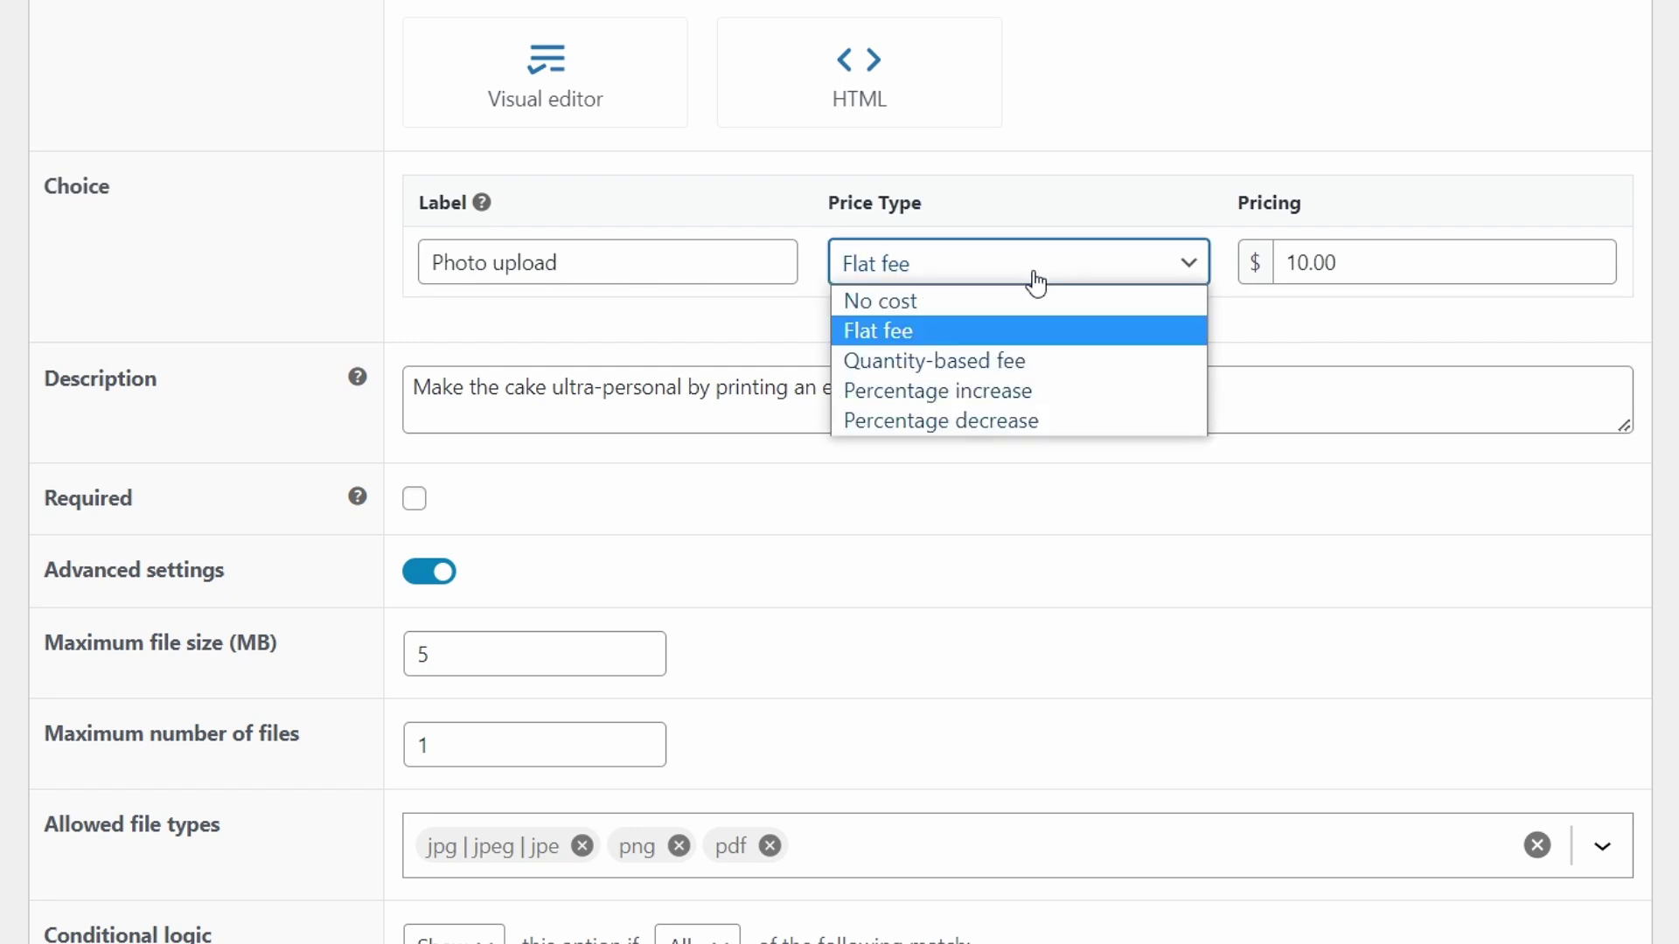
left_click(879, 330)
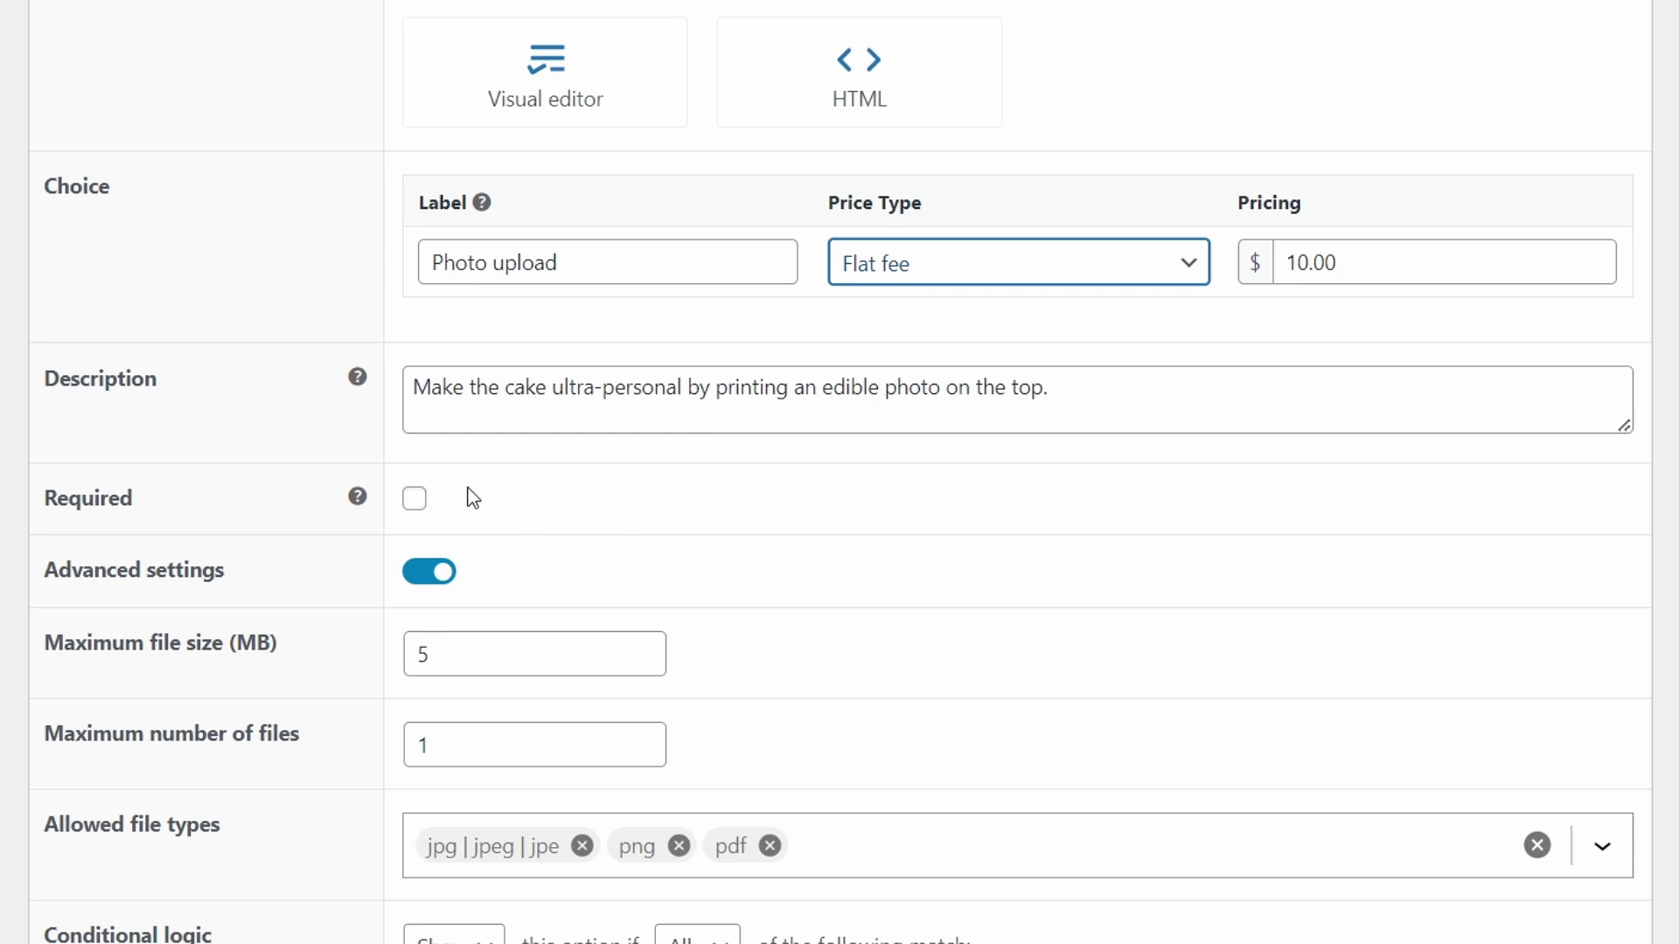
Step: Toggle Photo upload's Advanced settings to review its 5 MB, one-file, jpg/png/pdf limits
scroll(554, 499, "down", 4)
scroll(483, 505, "down", 1)
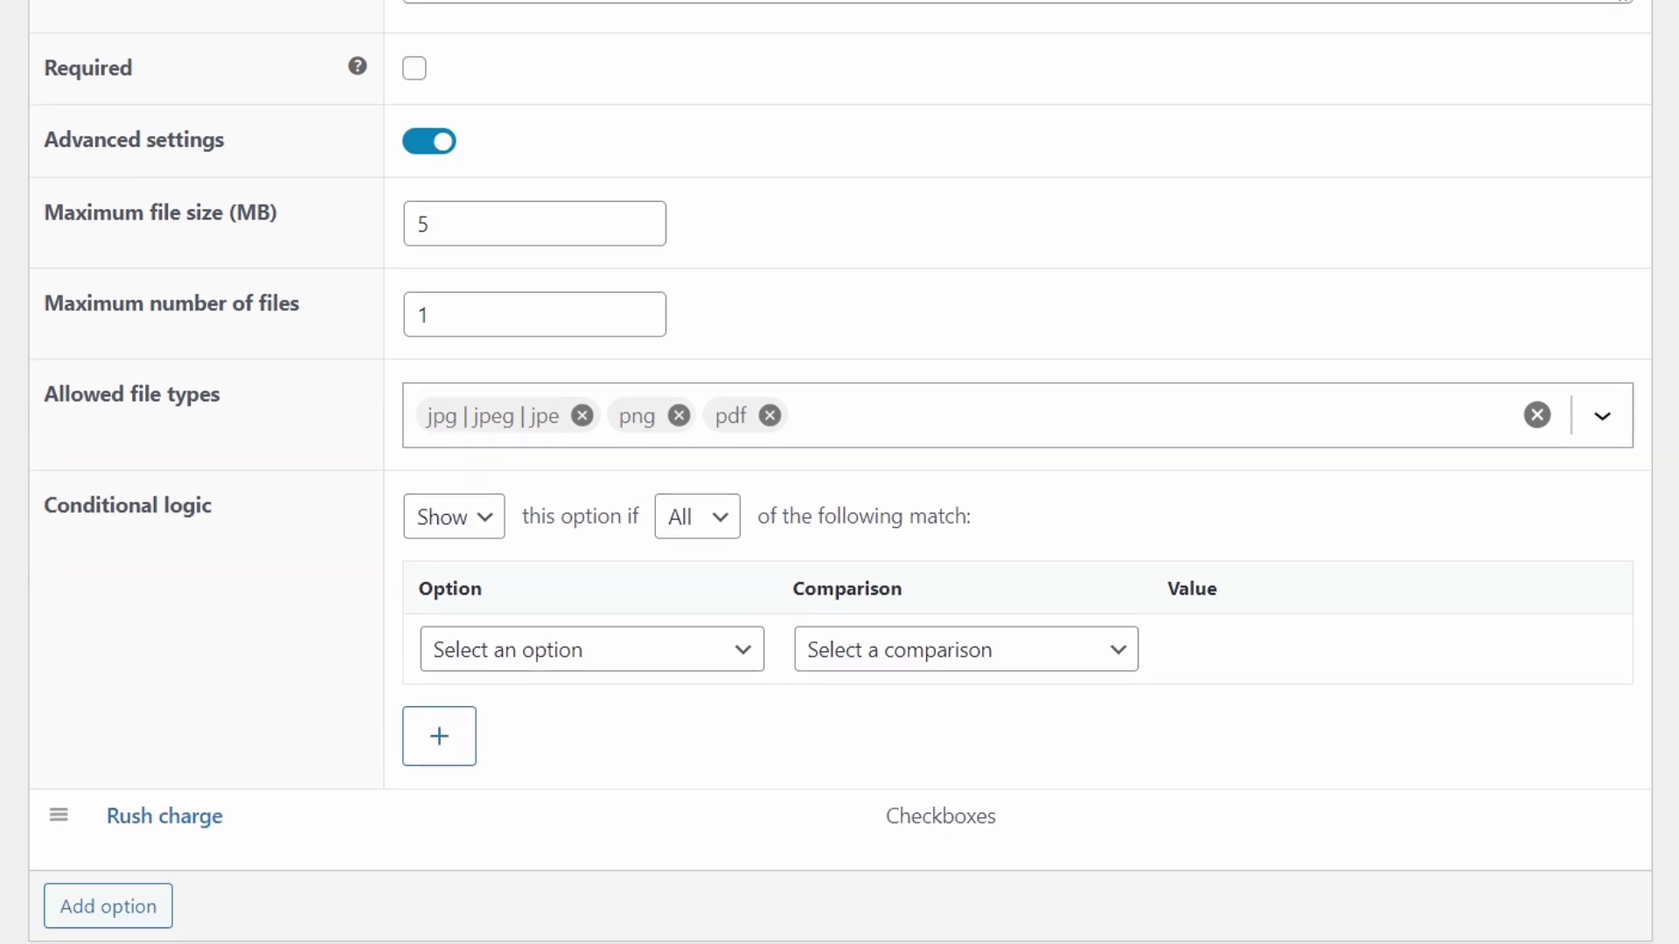
scroll(442, 438, "up", 3)
left_click(442, 438)
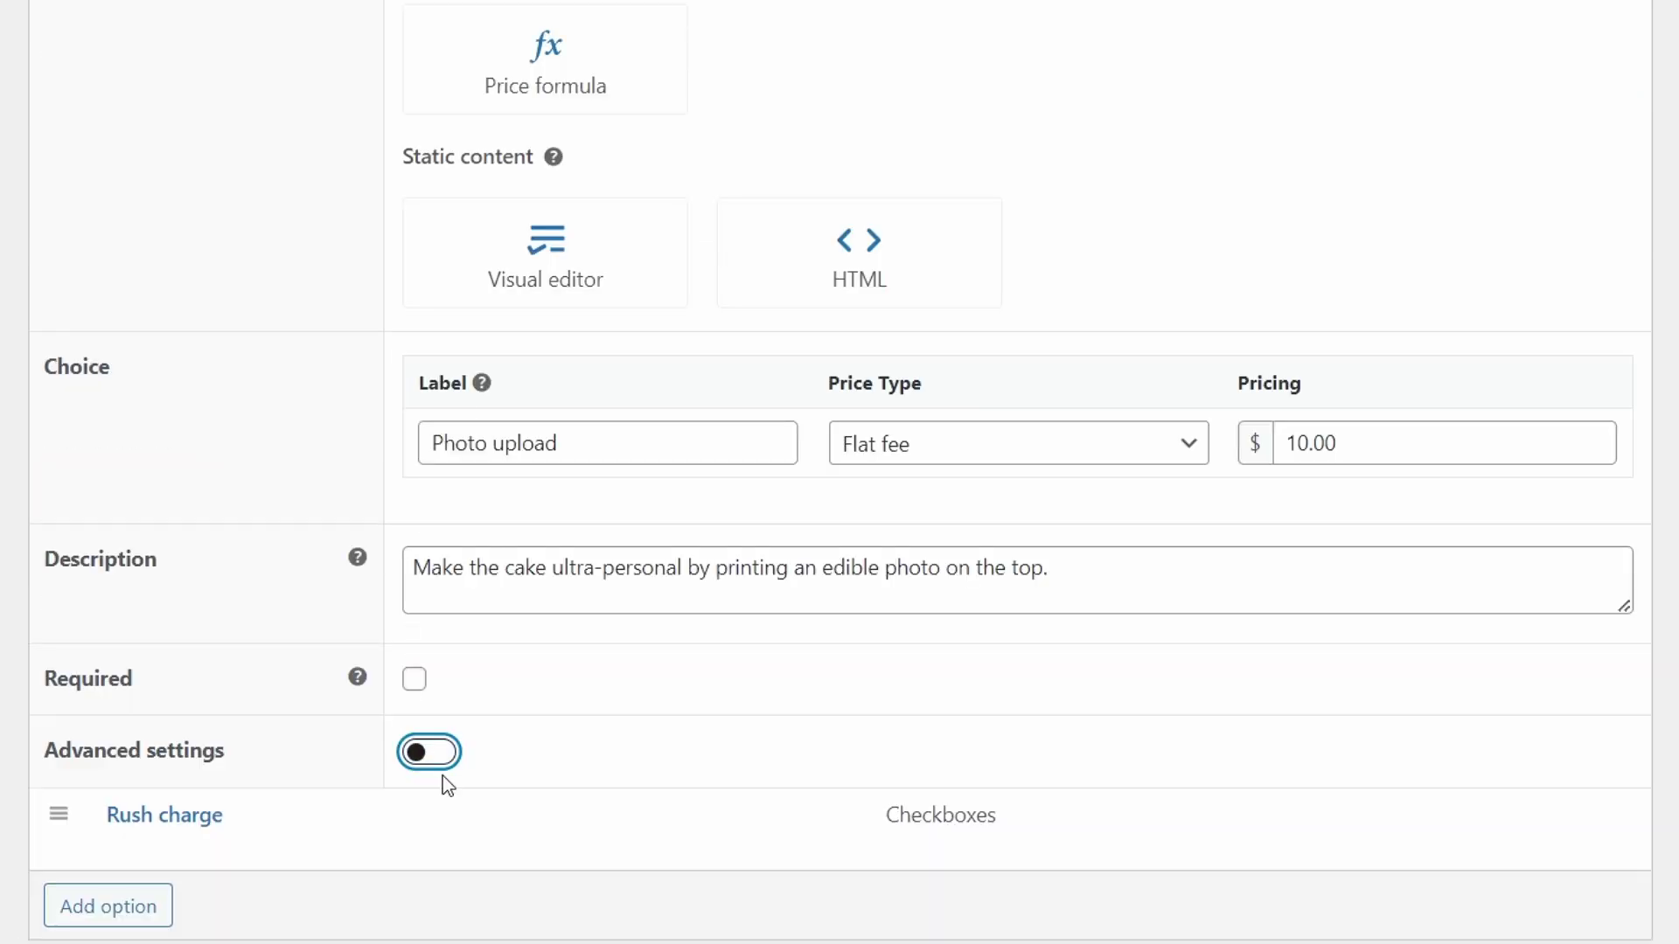
left_click(428, 752)
scroll(612, 612, "down", 4)
scroll(786, 360, "down", 3)
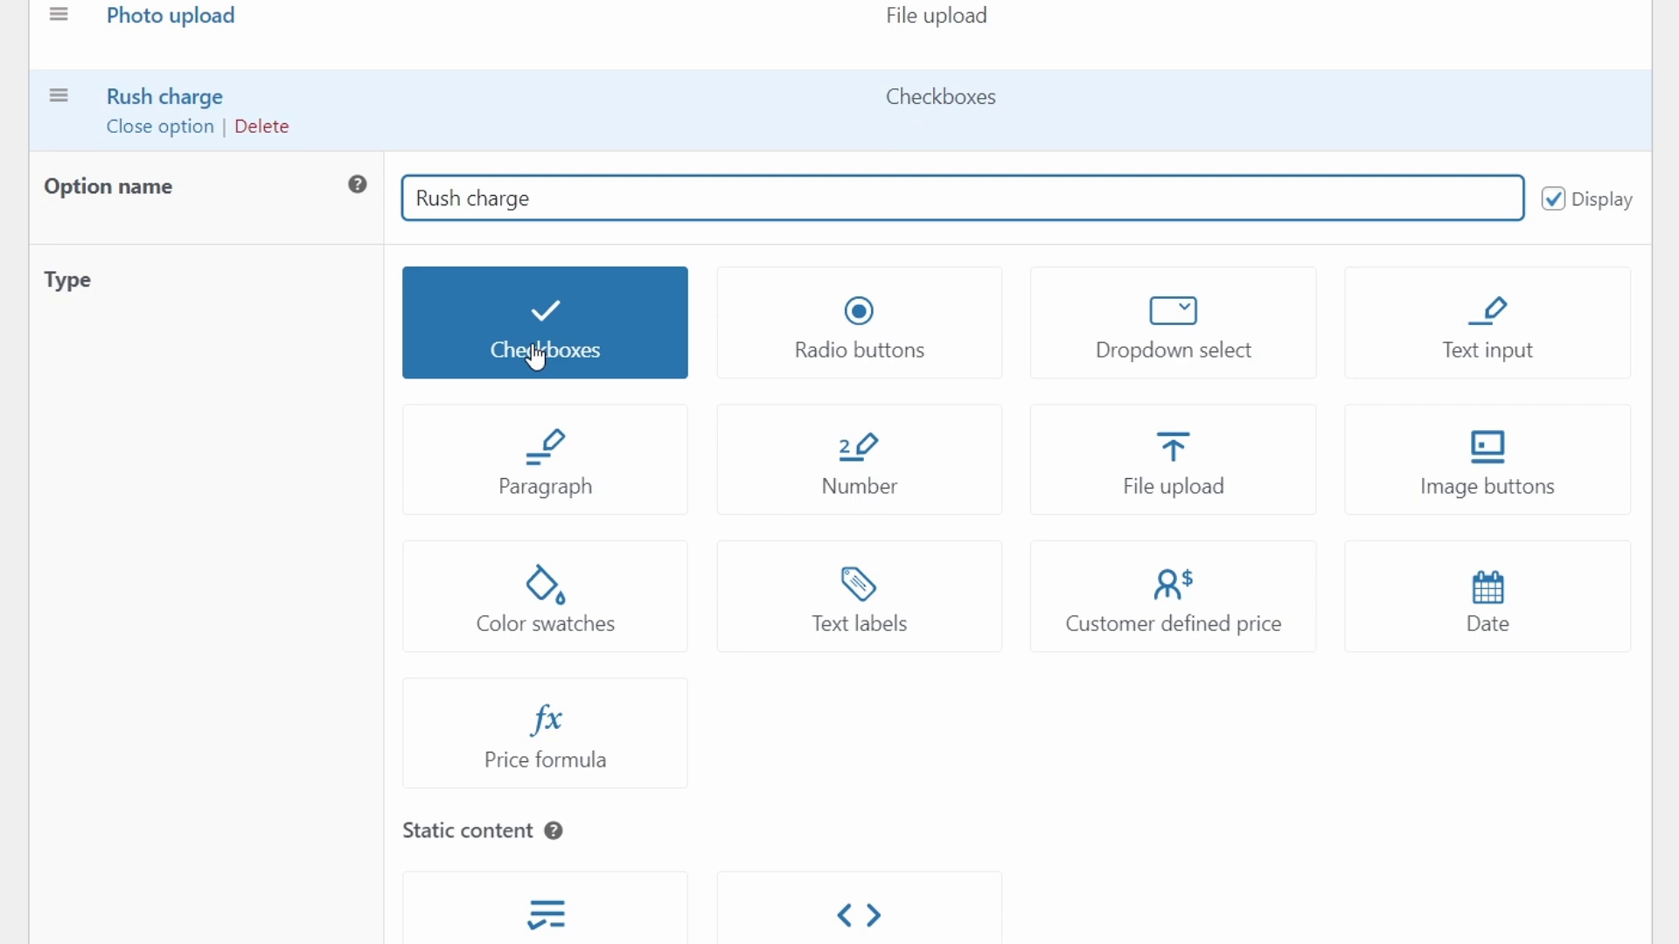
scroll(283, 444, "down", 8)
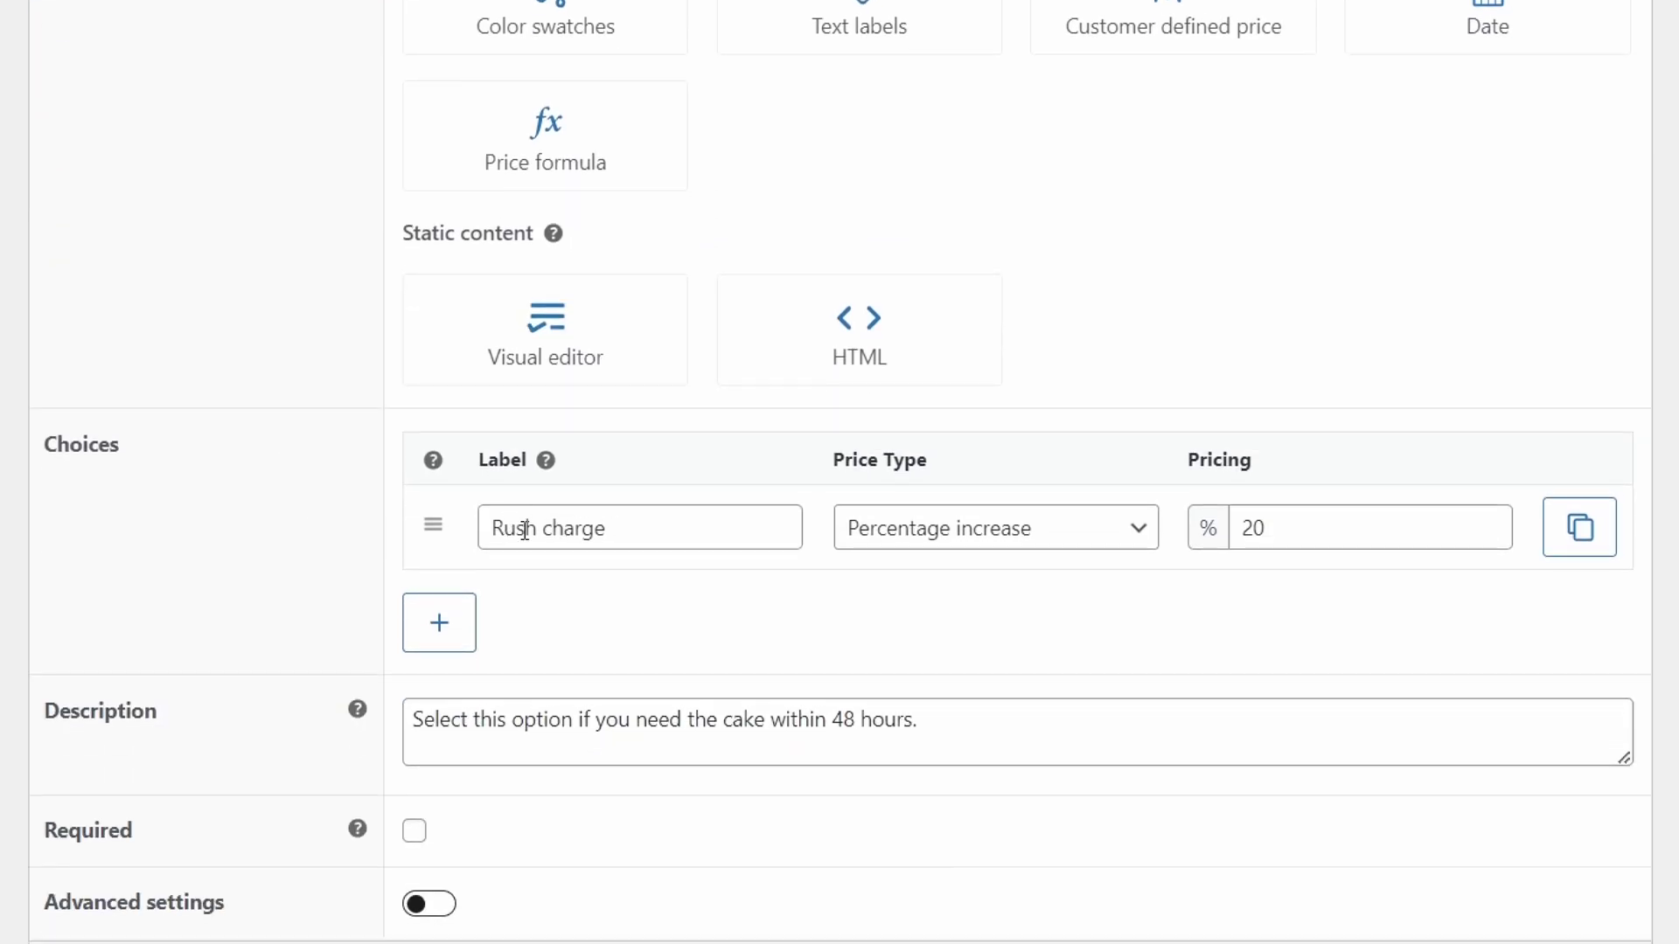
left_click(1128, 550)
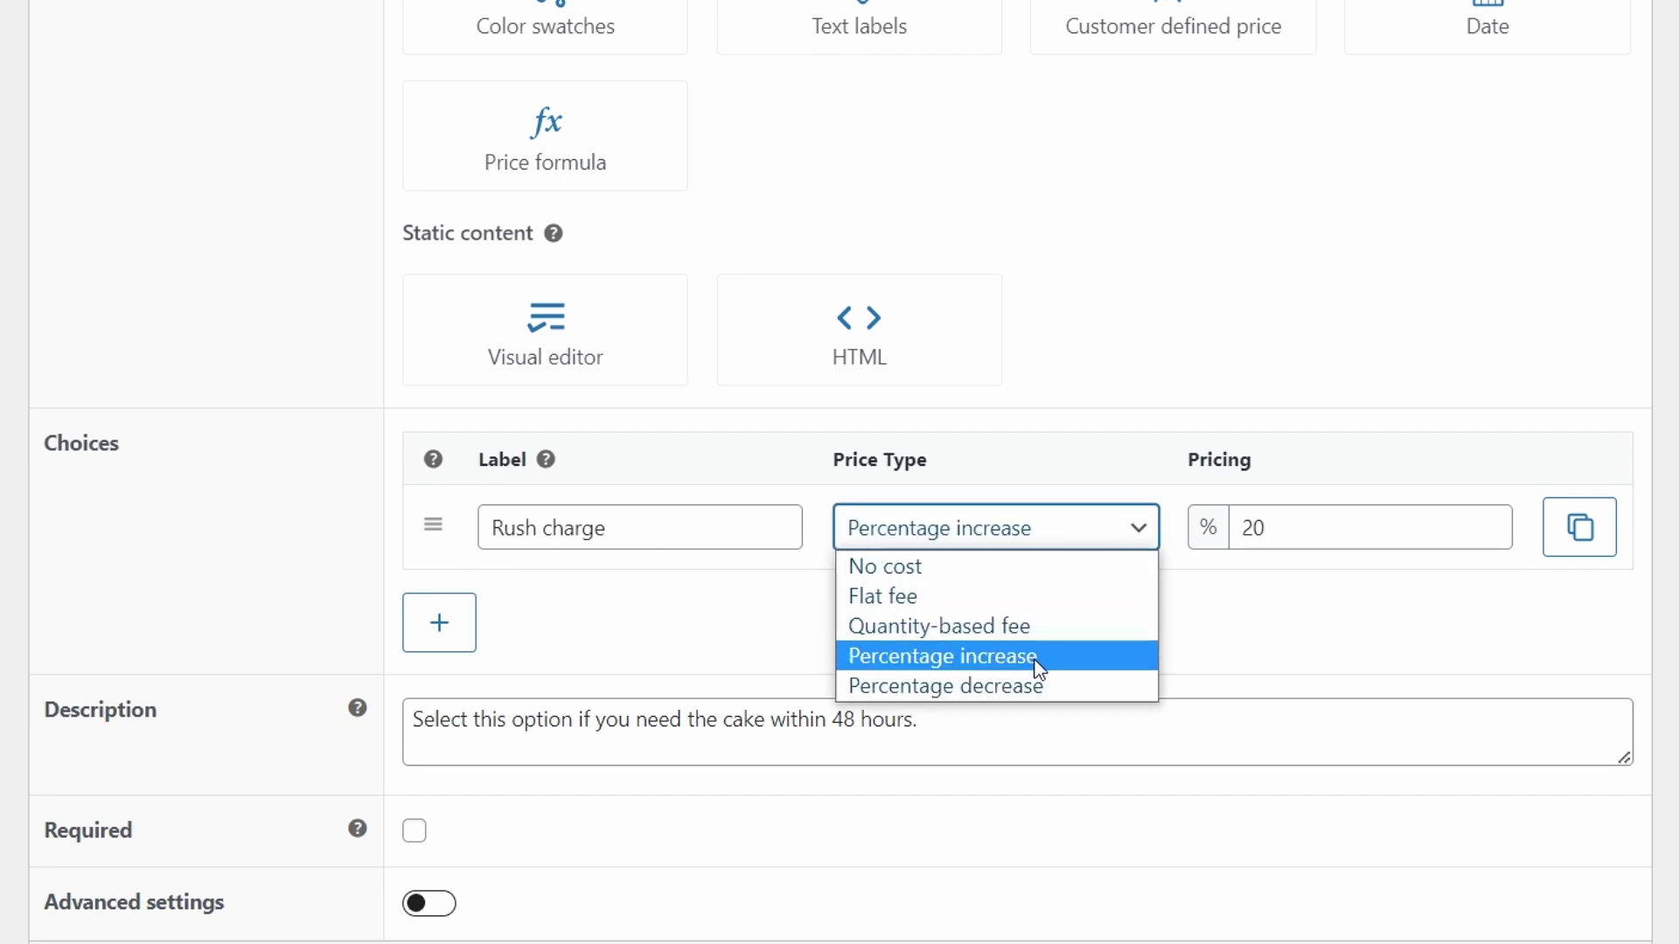
left_click(988, 657)
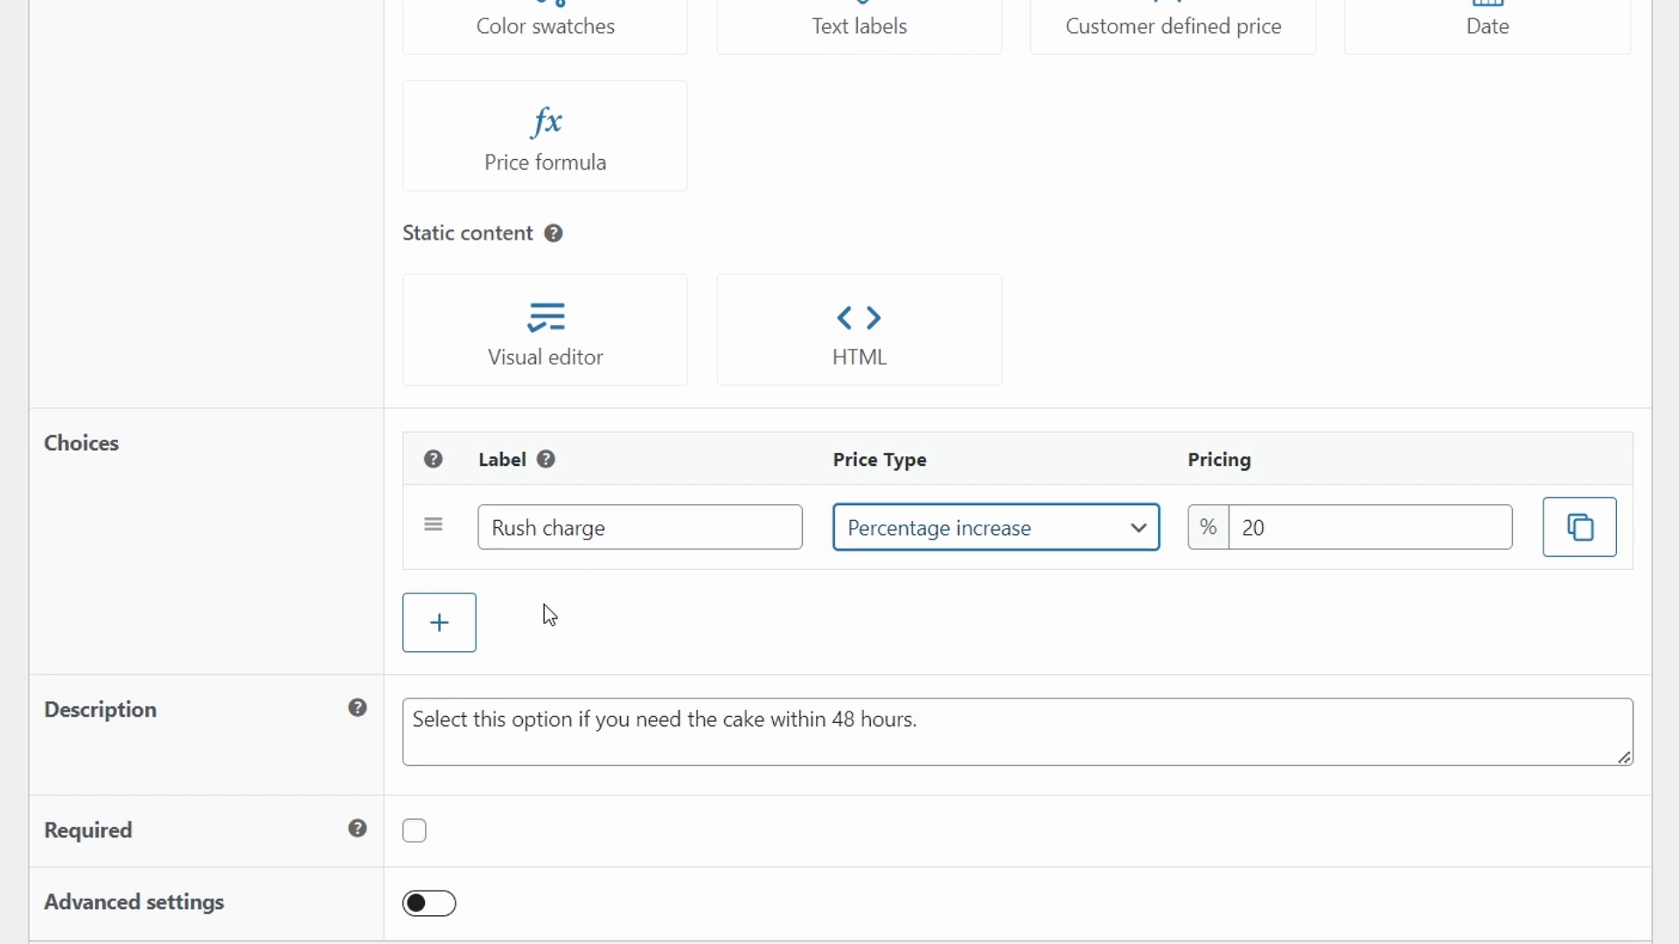
scroll(622, 603, "up", 3)
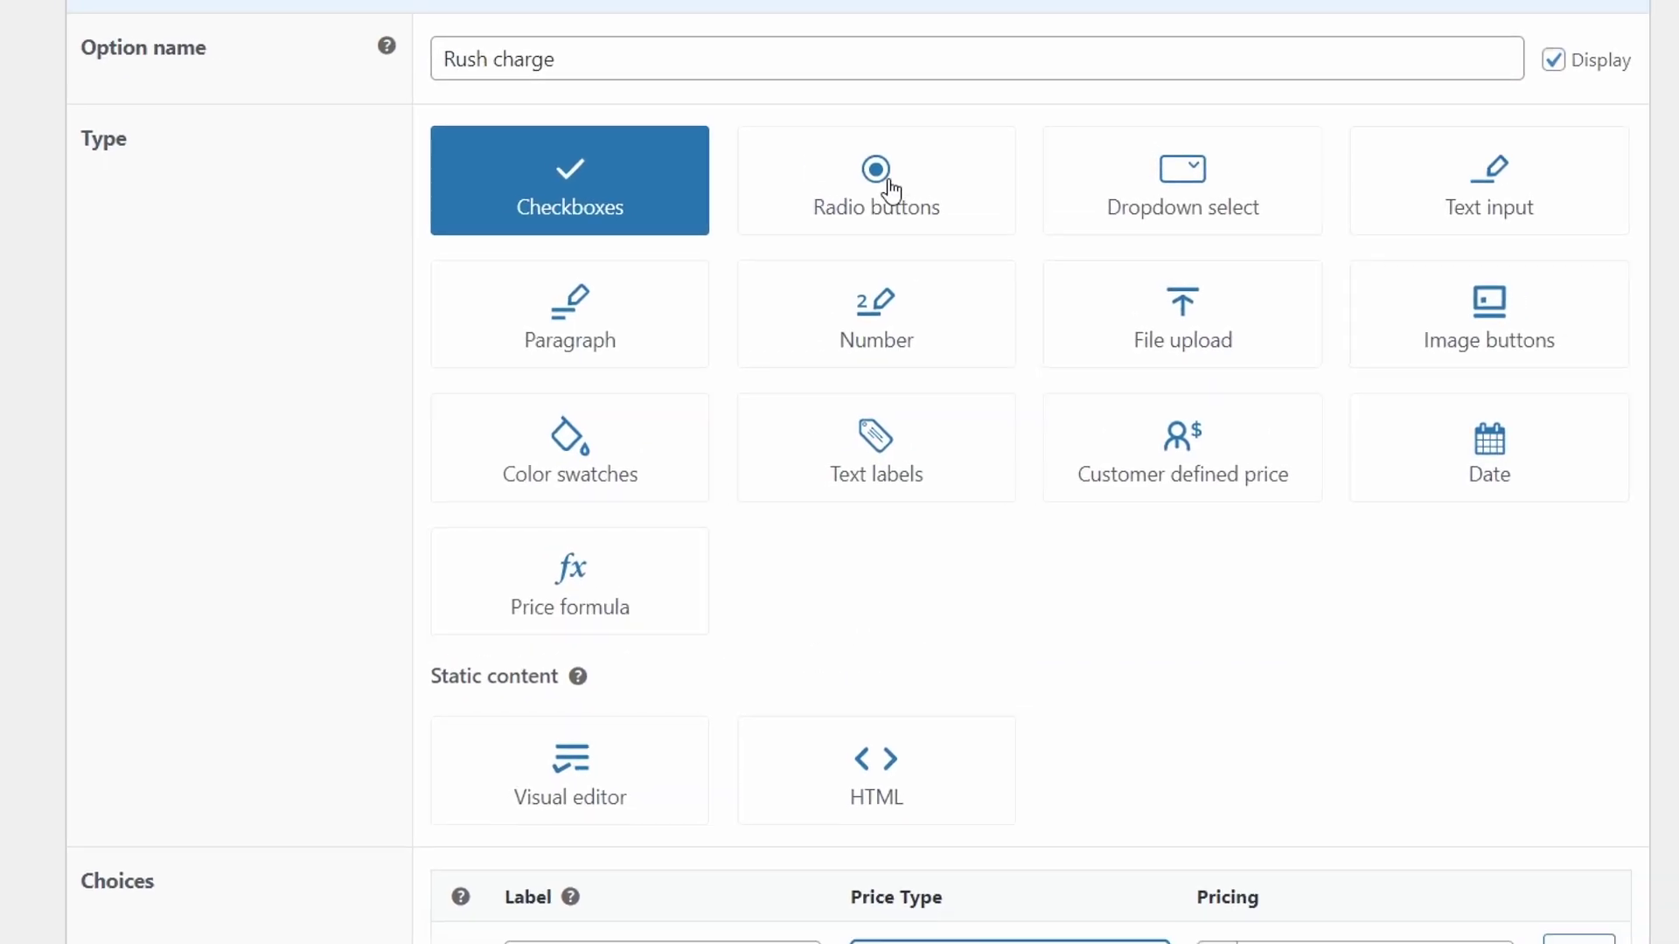
scroll(465, 682, "down", 5)
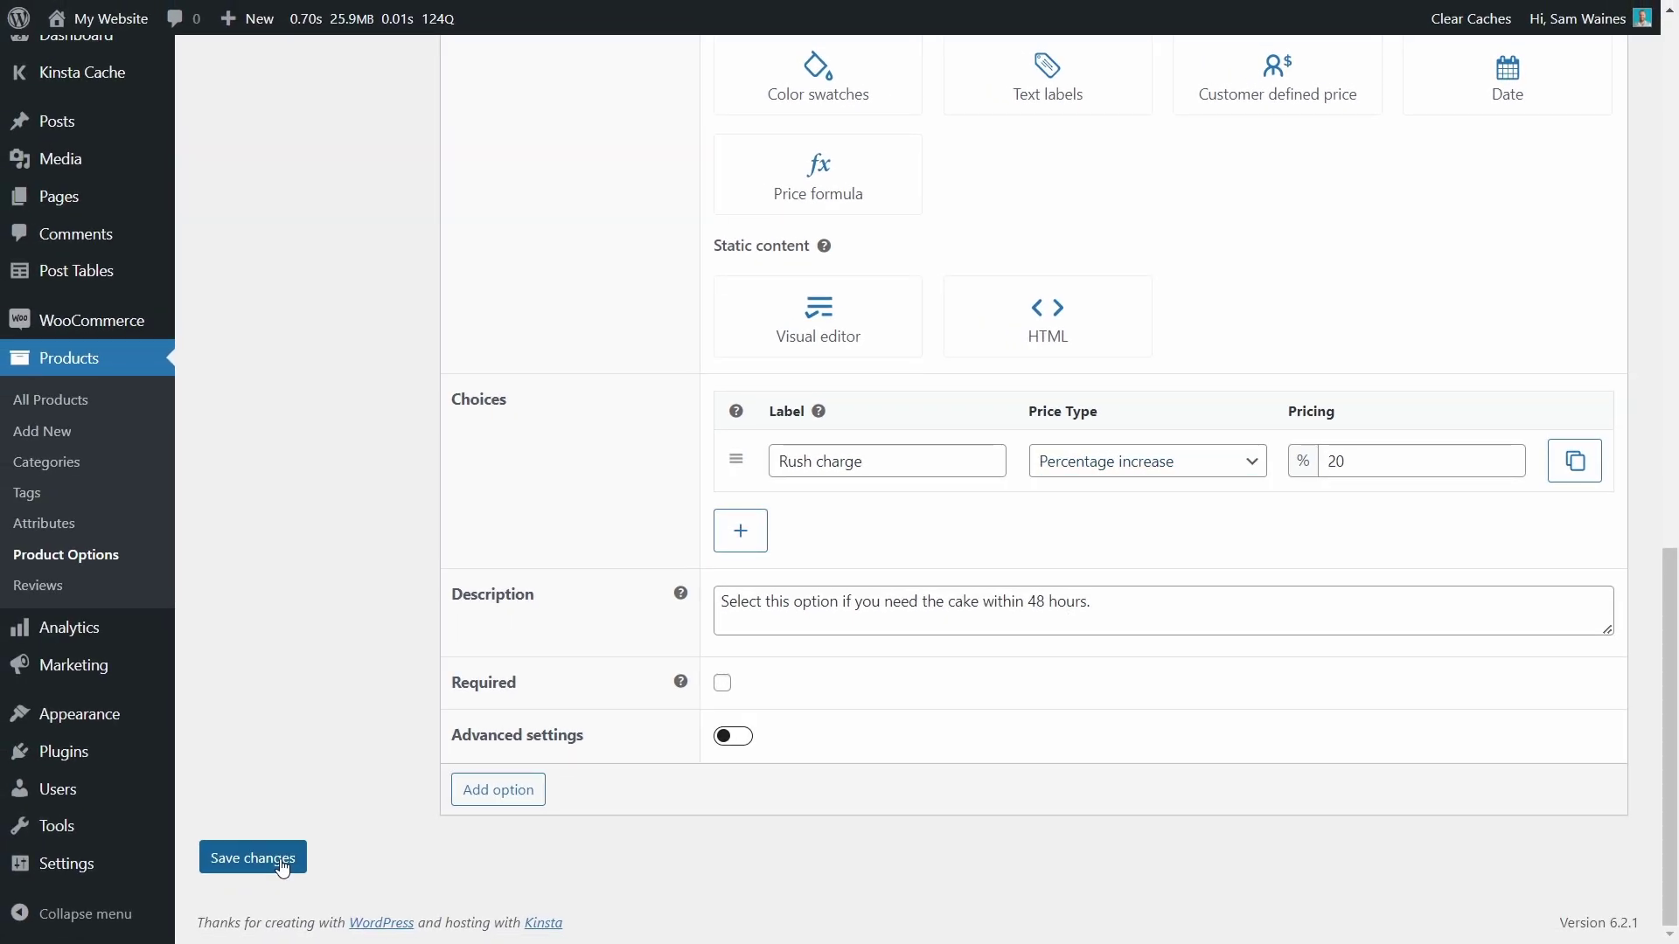
left_click(281, 869)
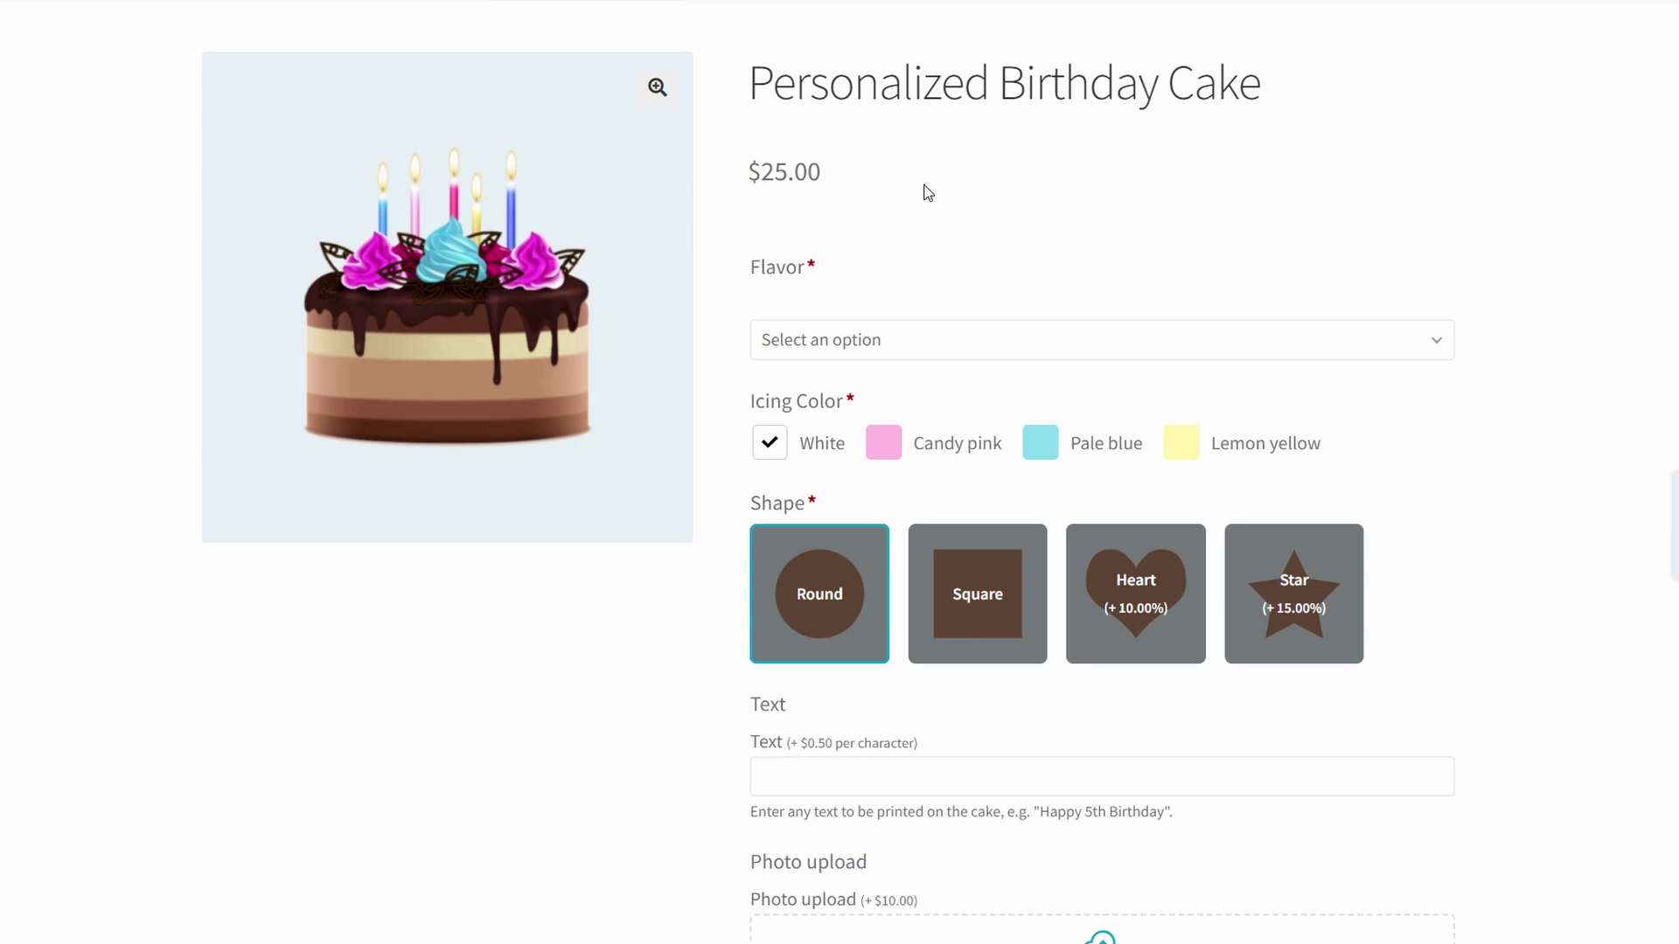
Step: Choose Angels food flavor, Candy pink icing and the Star shape on the cake page
left_click(925, 345)
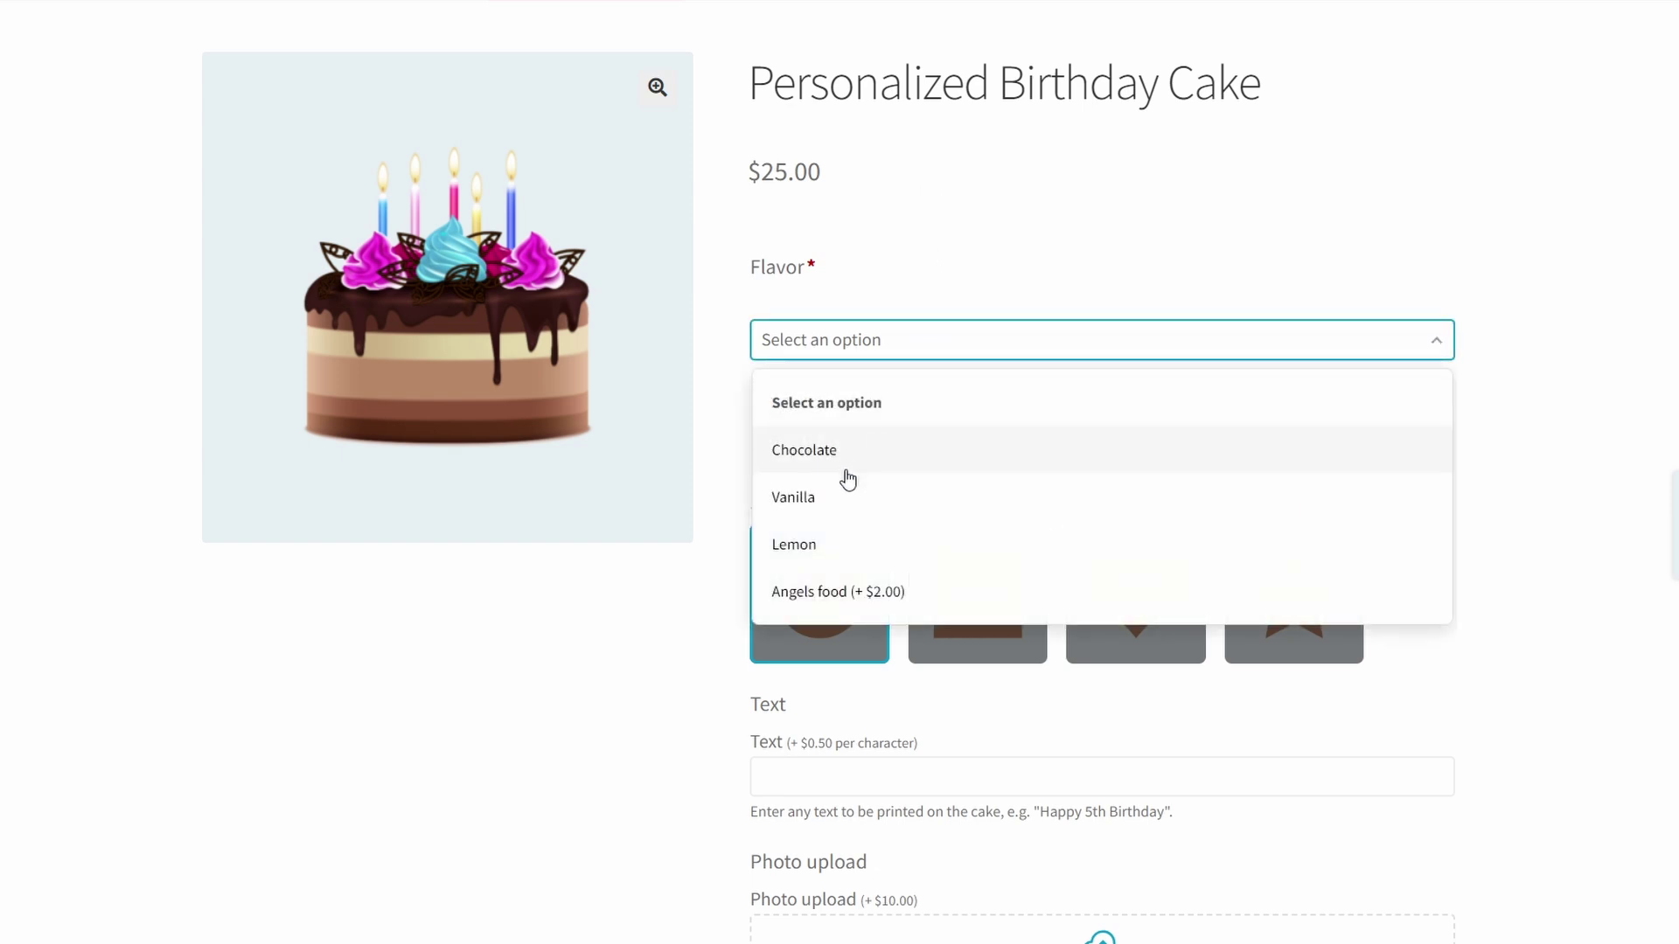
left_click(842, 603)
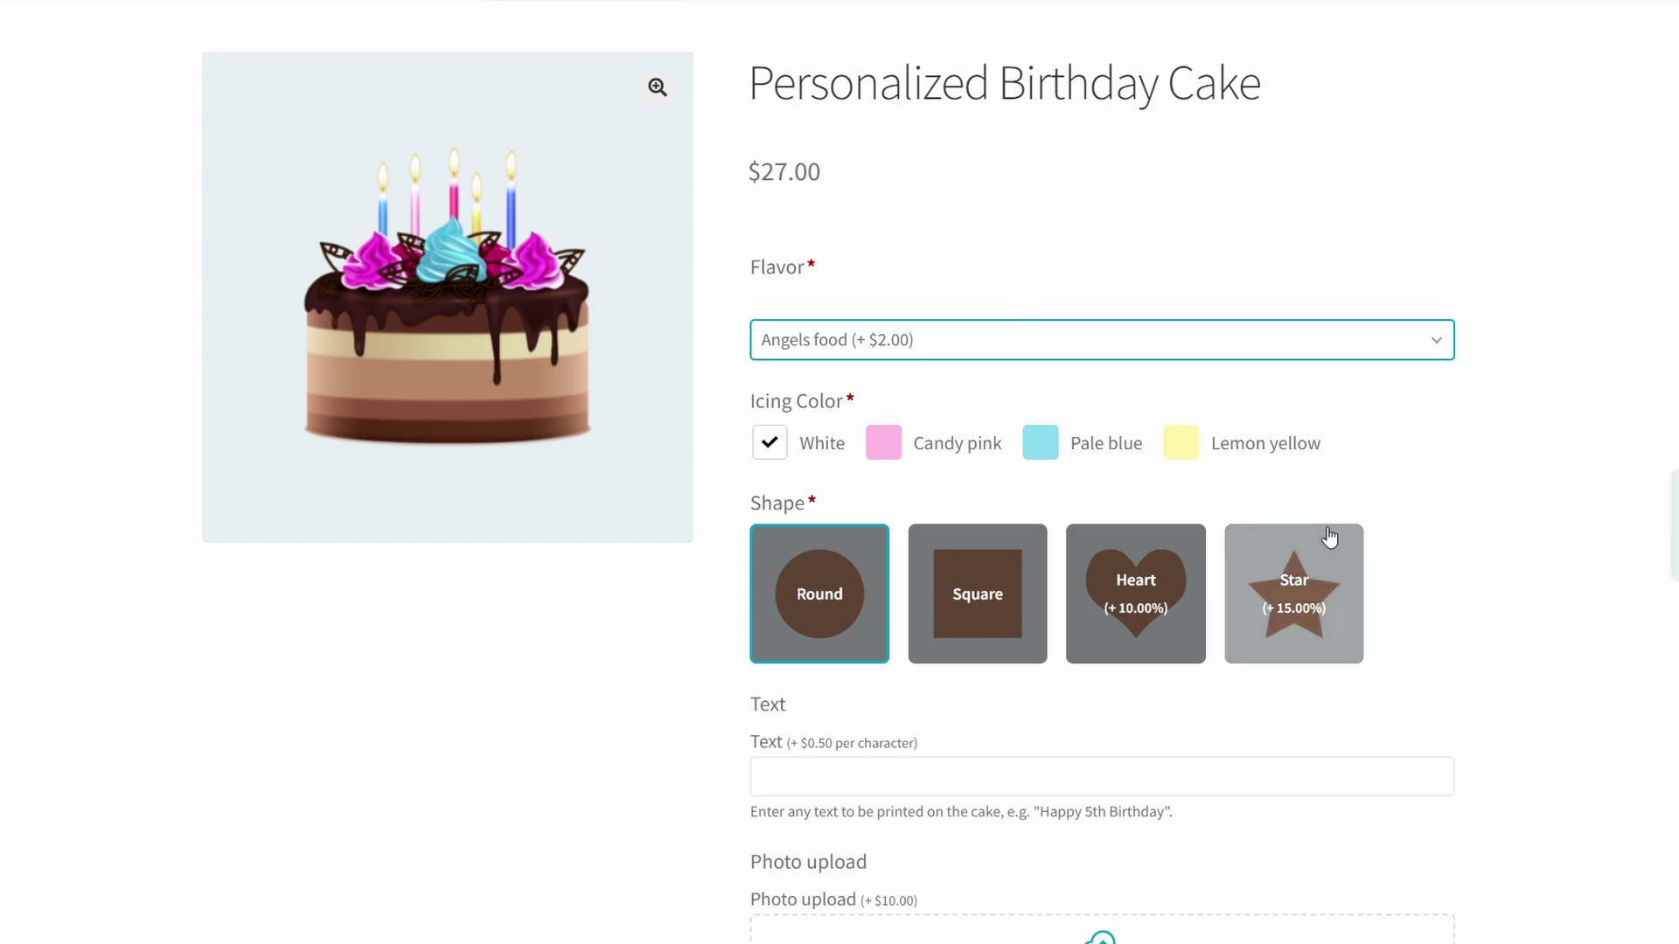
left_click(885, 443)
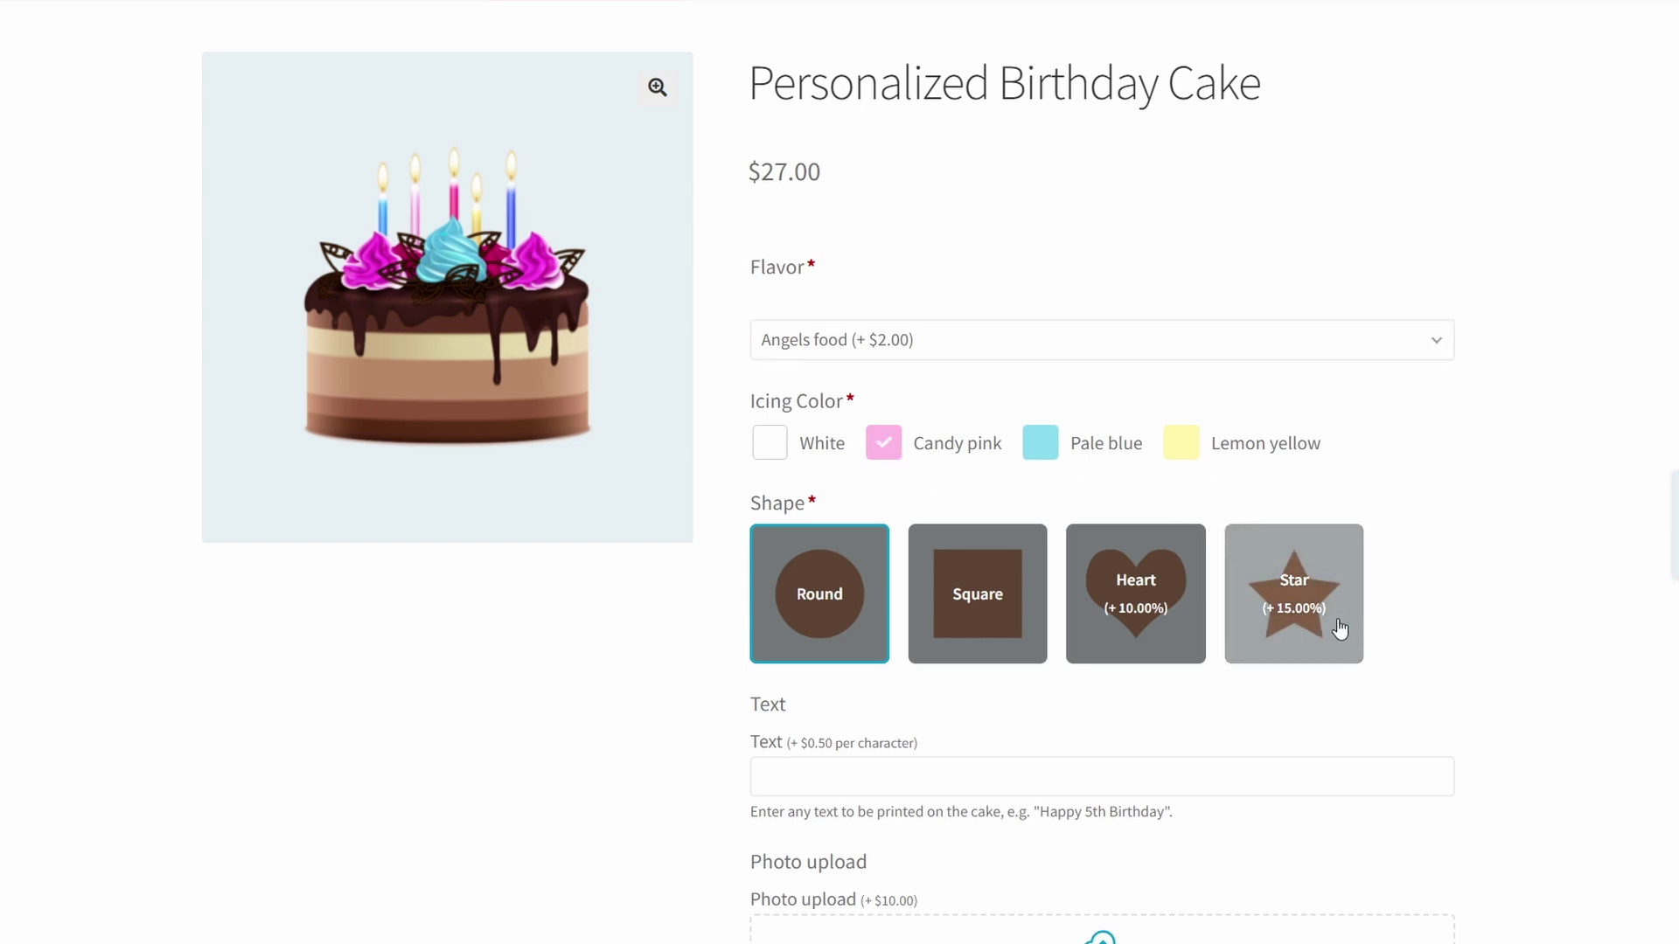
left_click(1301, 592)
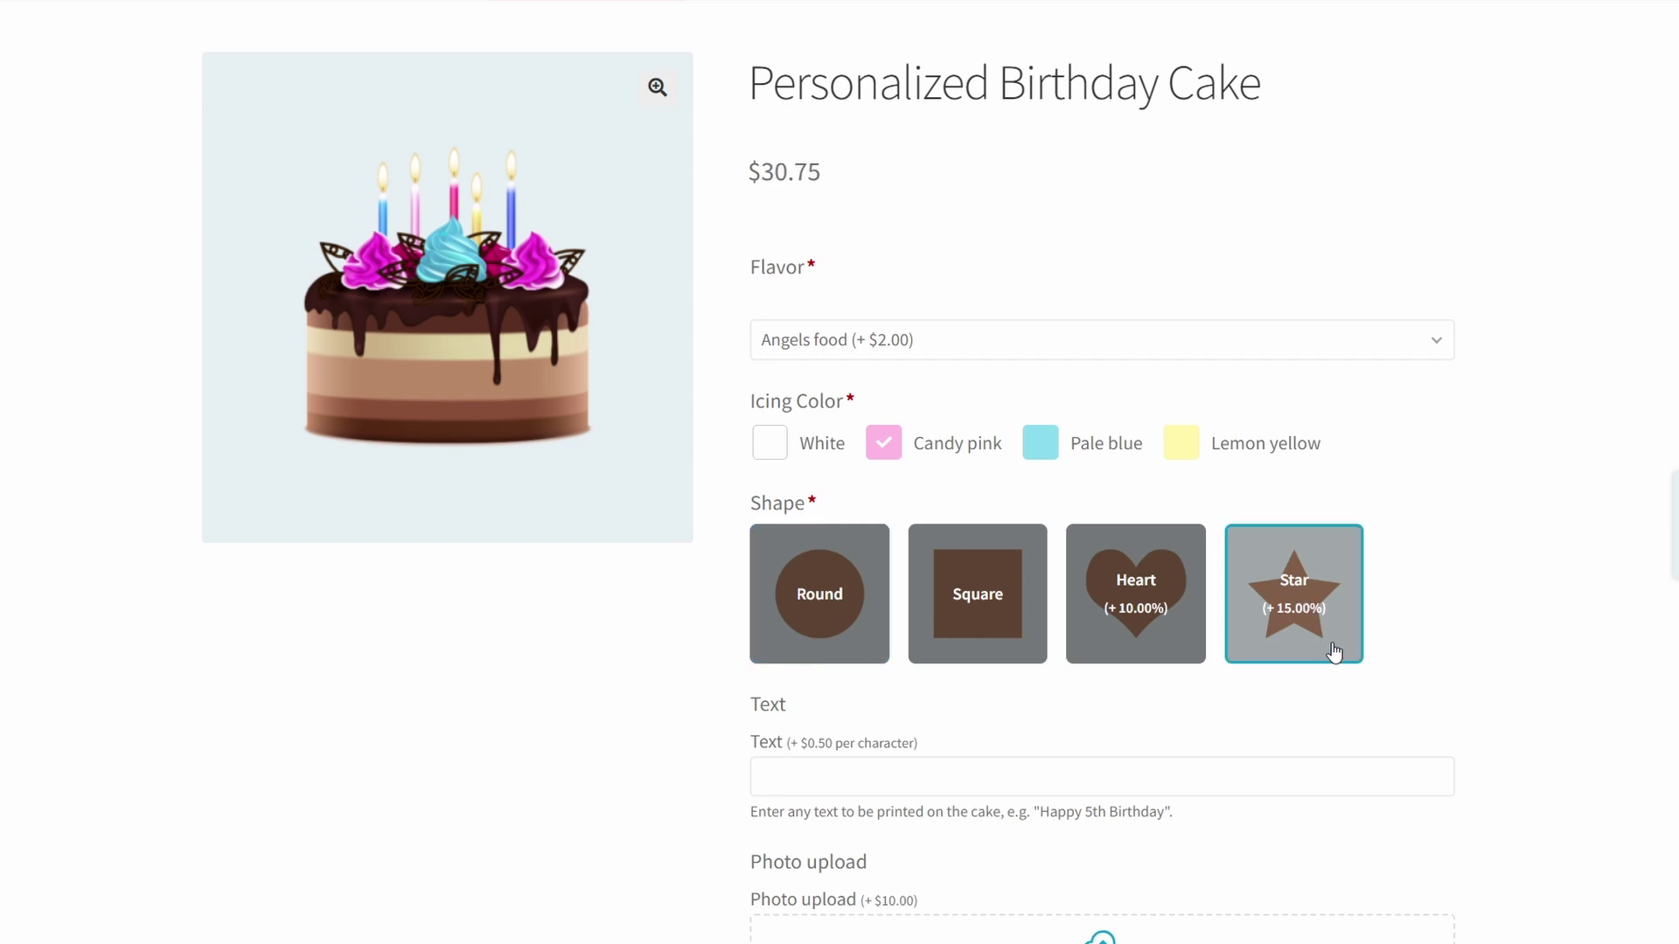
Step: Enter 'Happy 5th Birthday!' as the cake text
scroll(1457, 592, "down", 3)
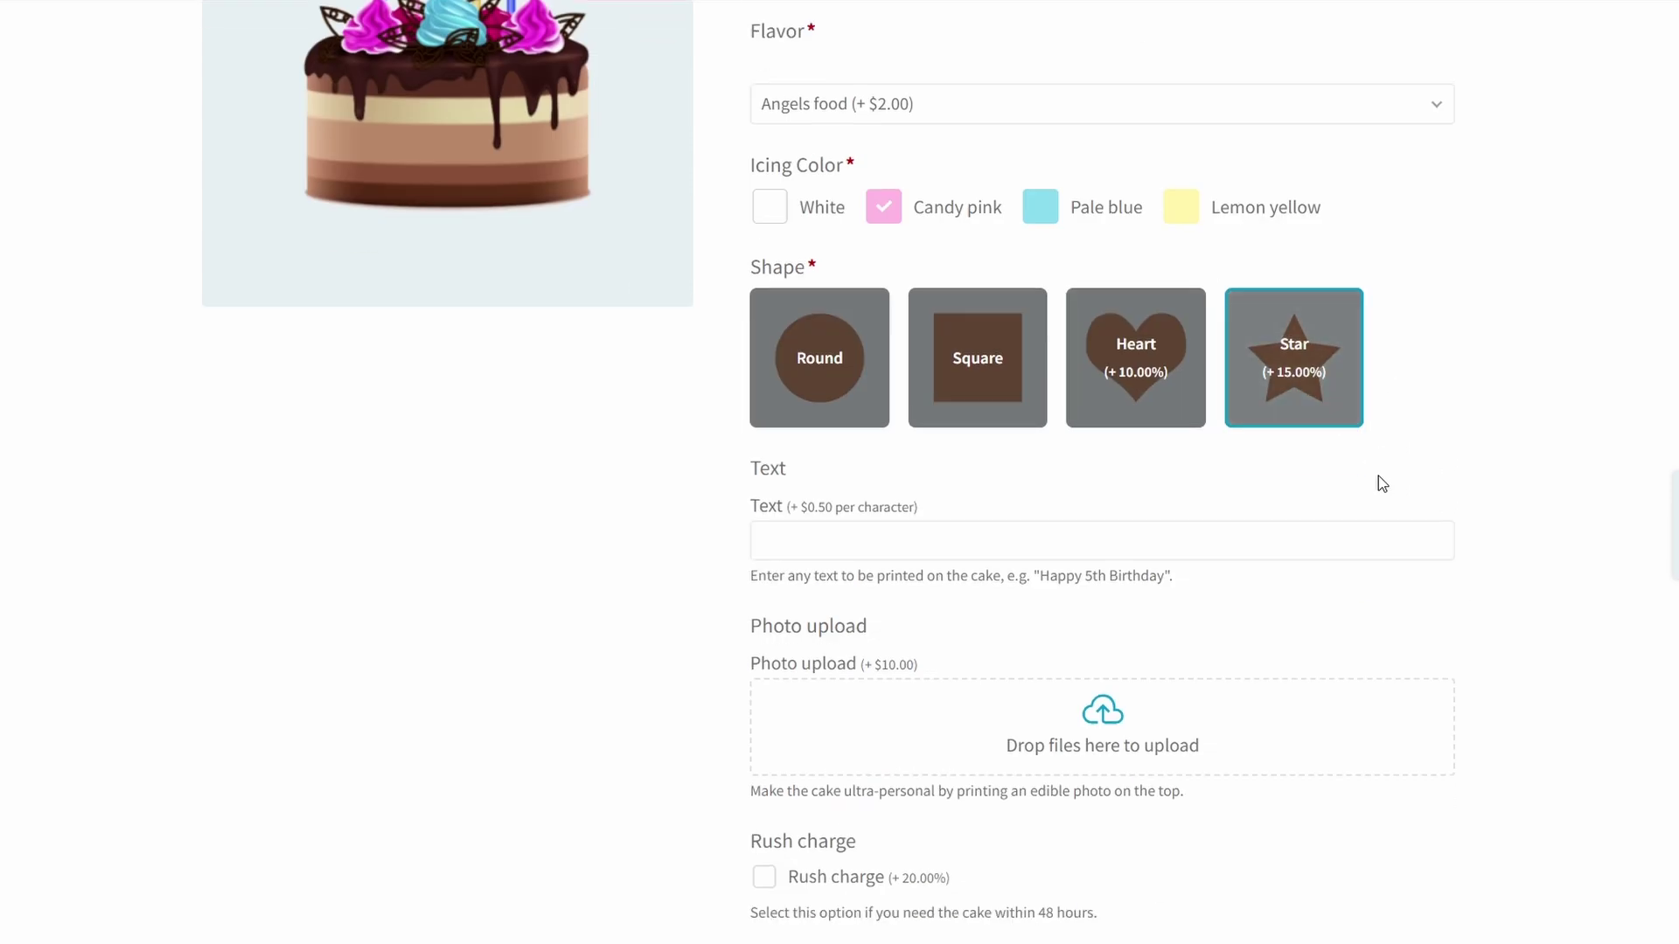
scroll(1380, 480, "down", 2)
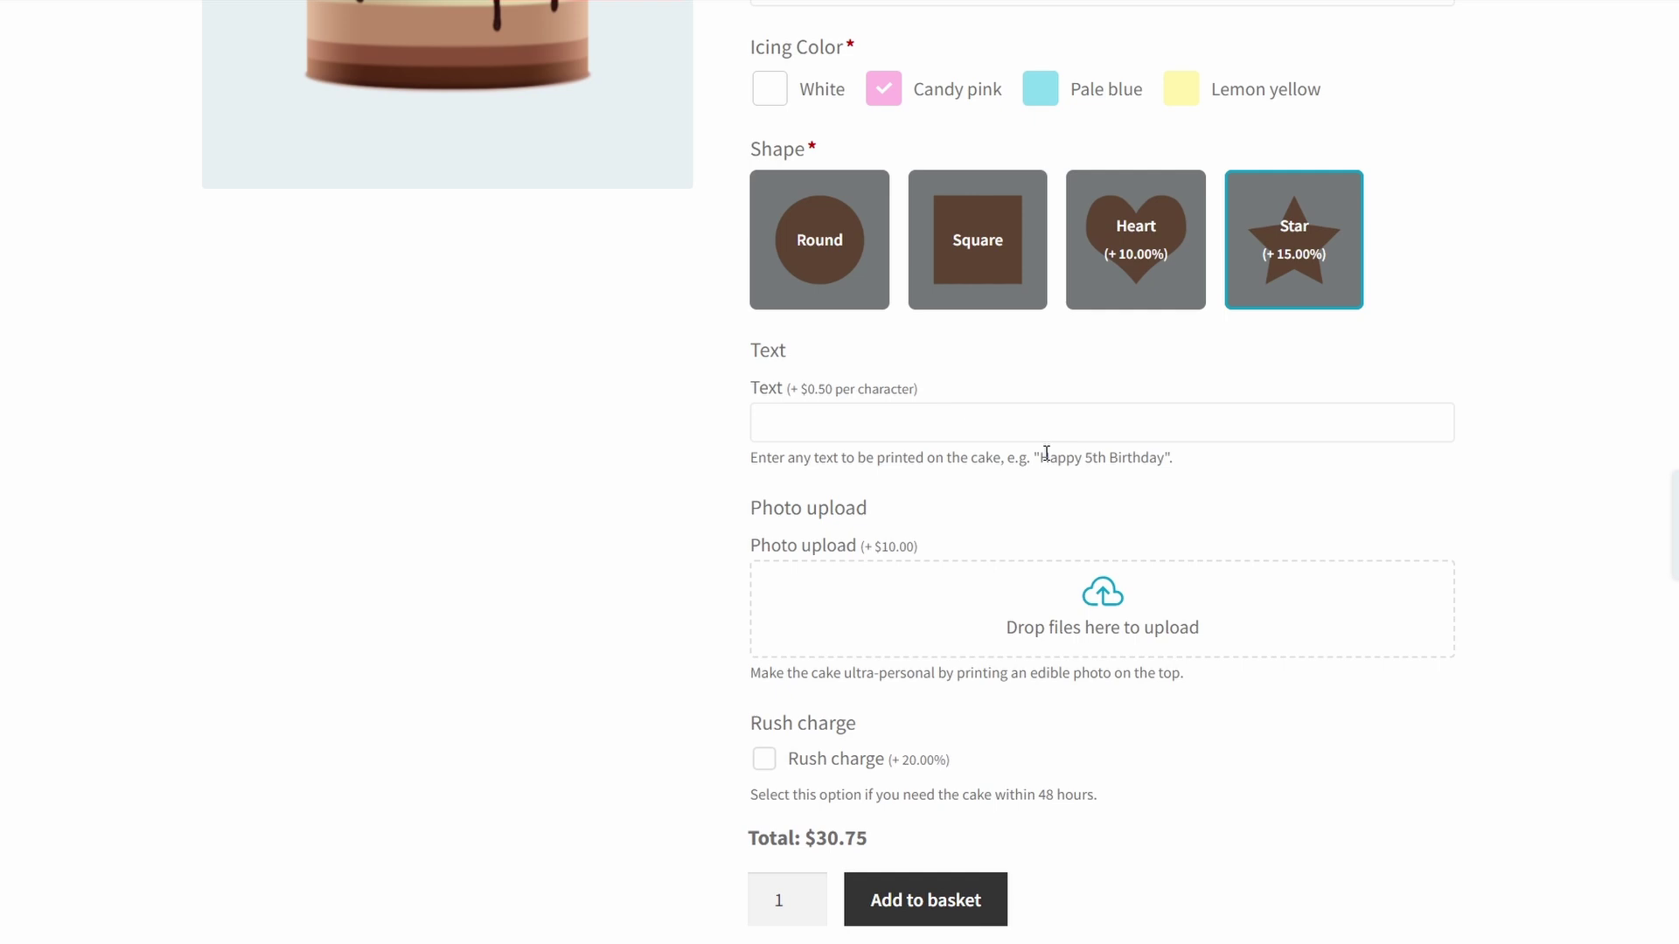
left_click_drag(1041, 455, 956, 416)
type("!")
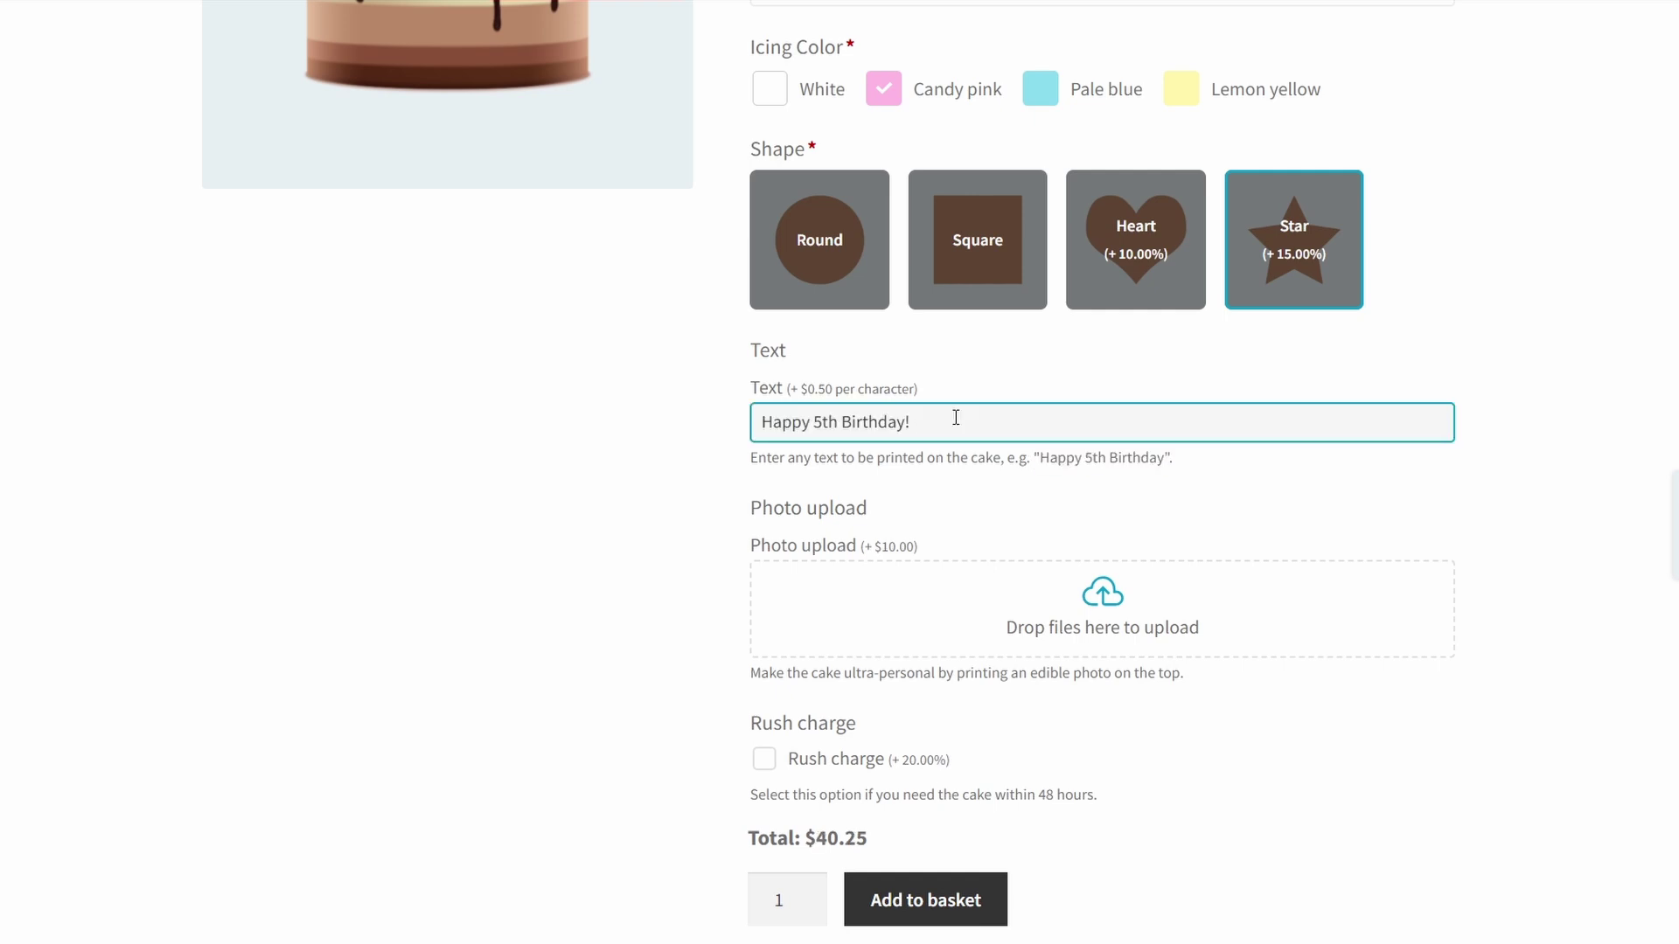
left_click(681, 473)
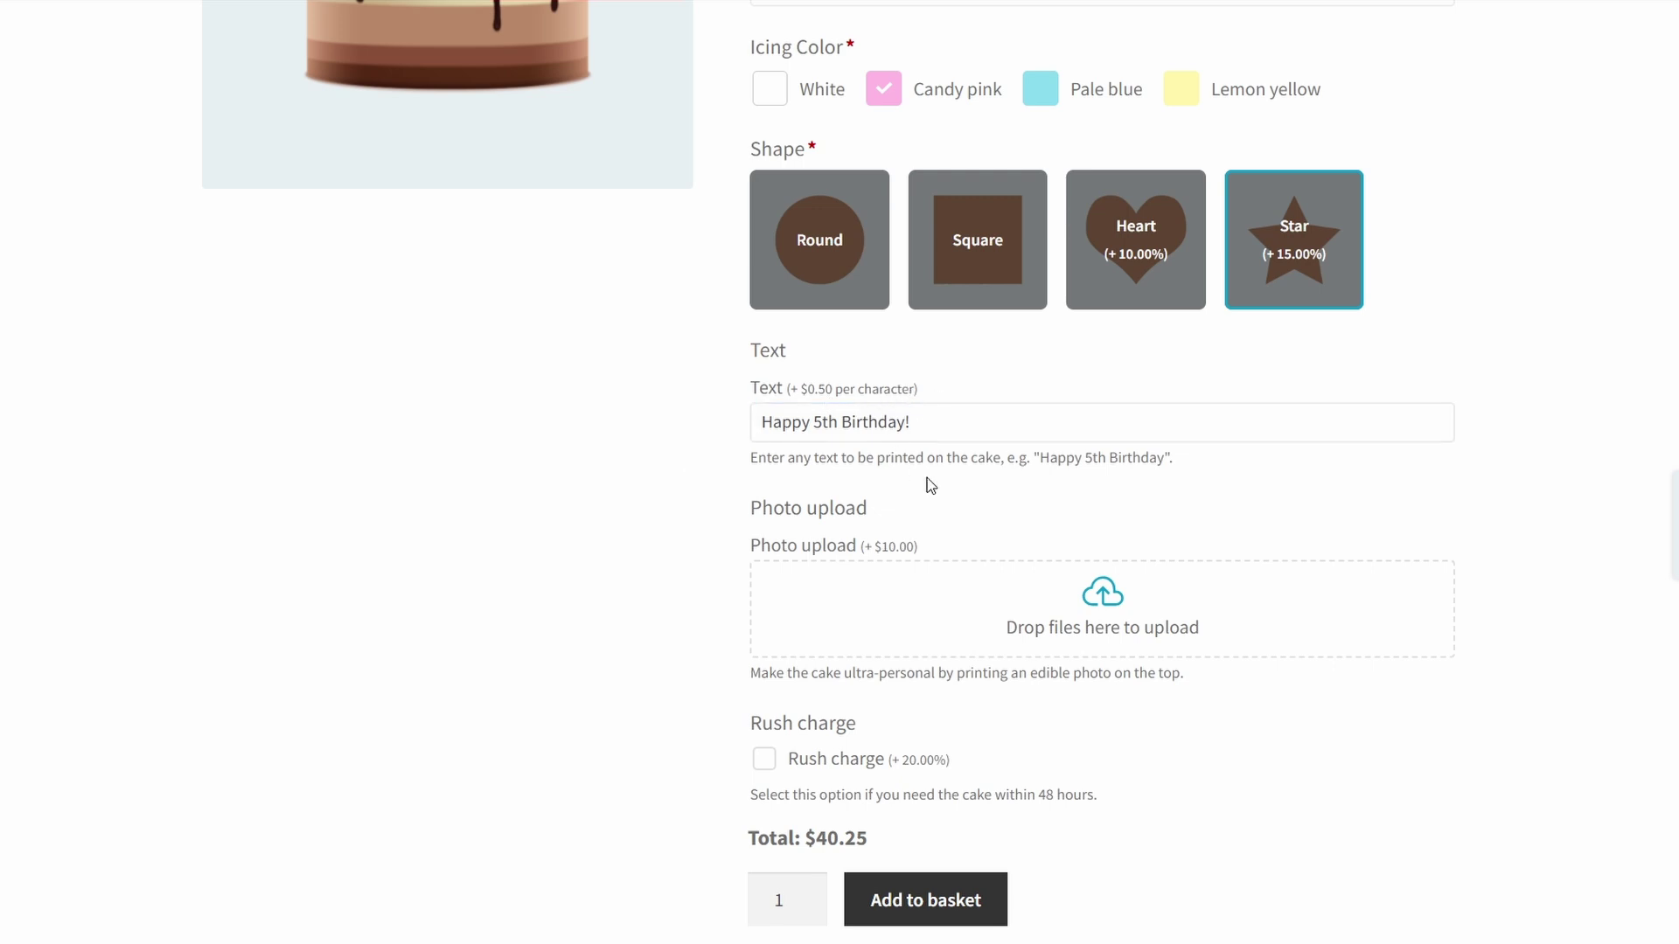
scroll(930, 486, "down", 3)
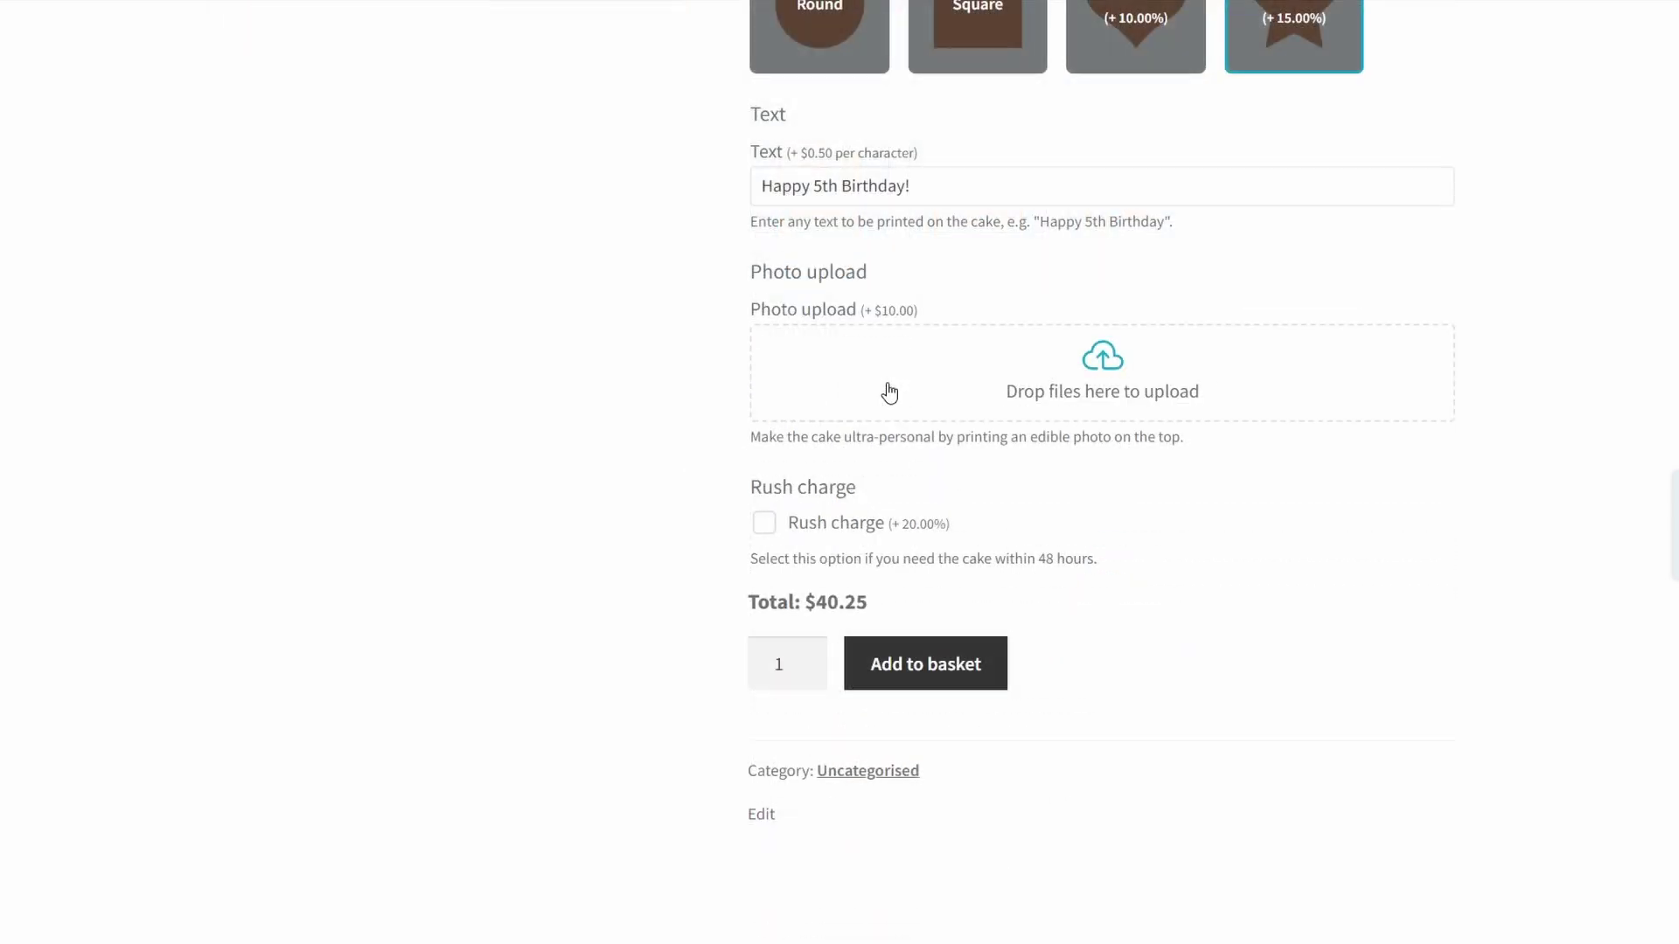
Step: Upload birthday-cake.png from Downloads as the cake photo and tick Rush charge
left_click(1107, 373)
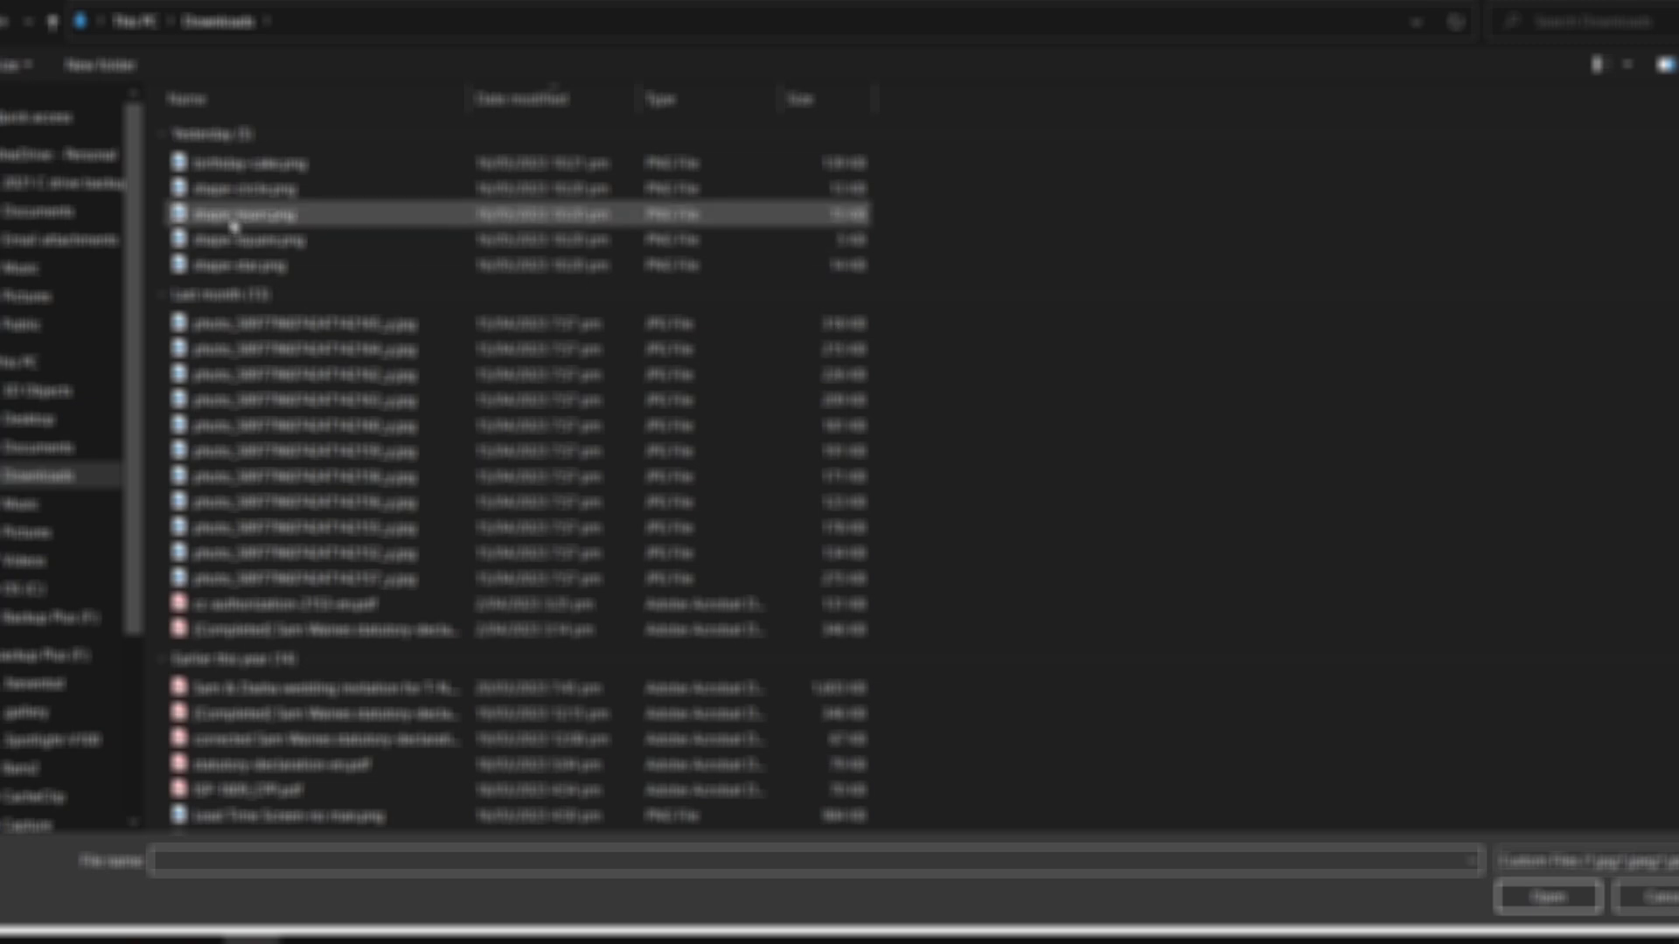
left_click(234, 166)
double_click(235, 166)
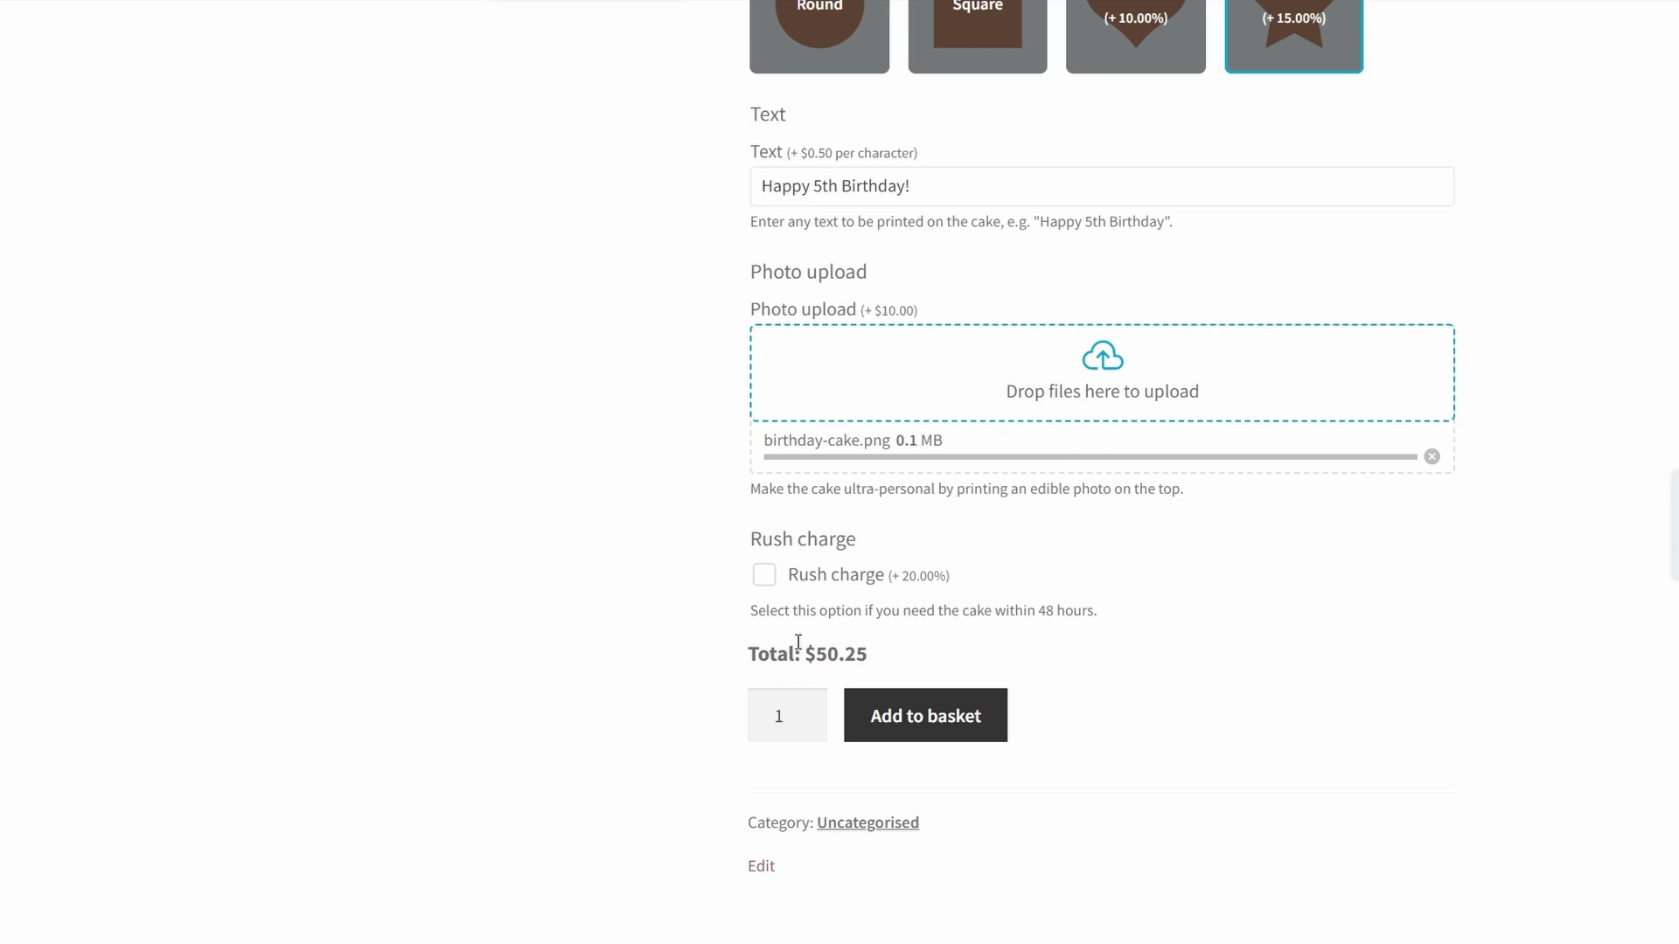
left_click(771, 582)
Step: Scroll back to the top of the product page to see the $55.25 total
scroll(1073, 682, "up", 7)
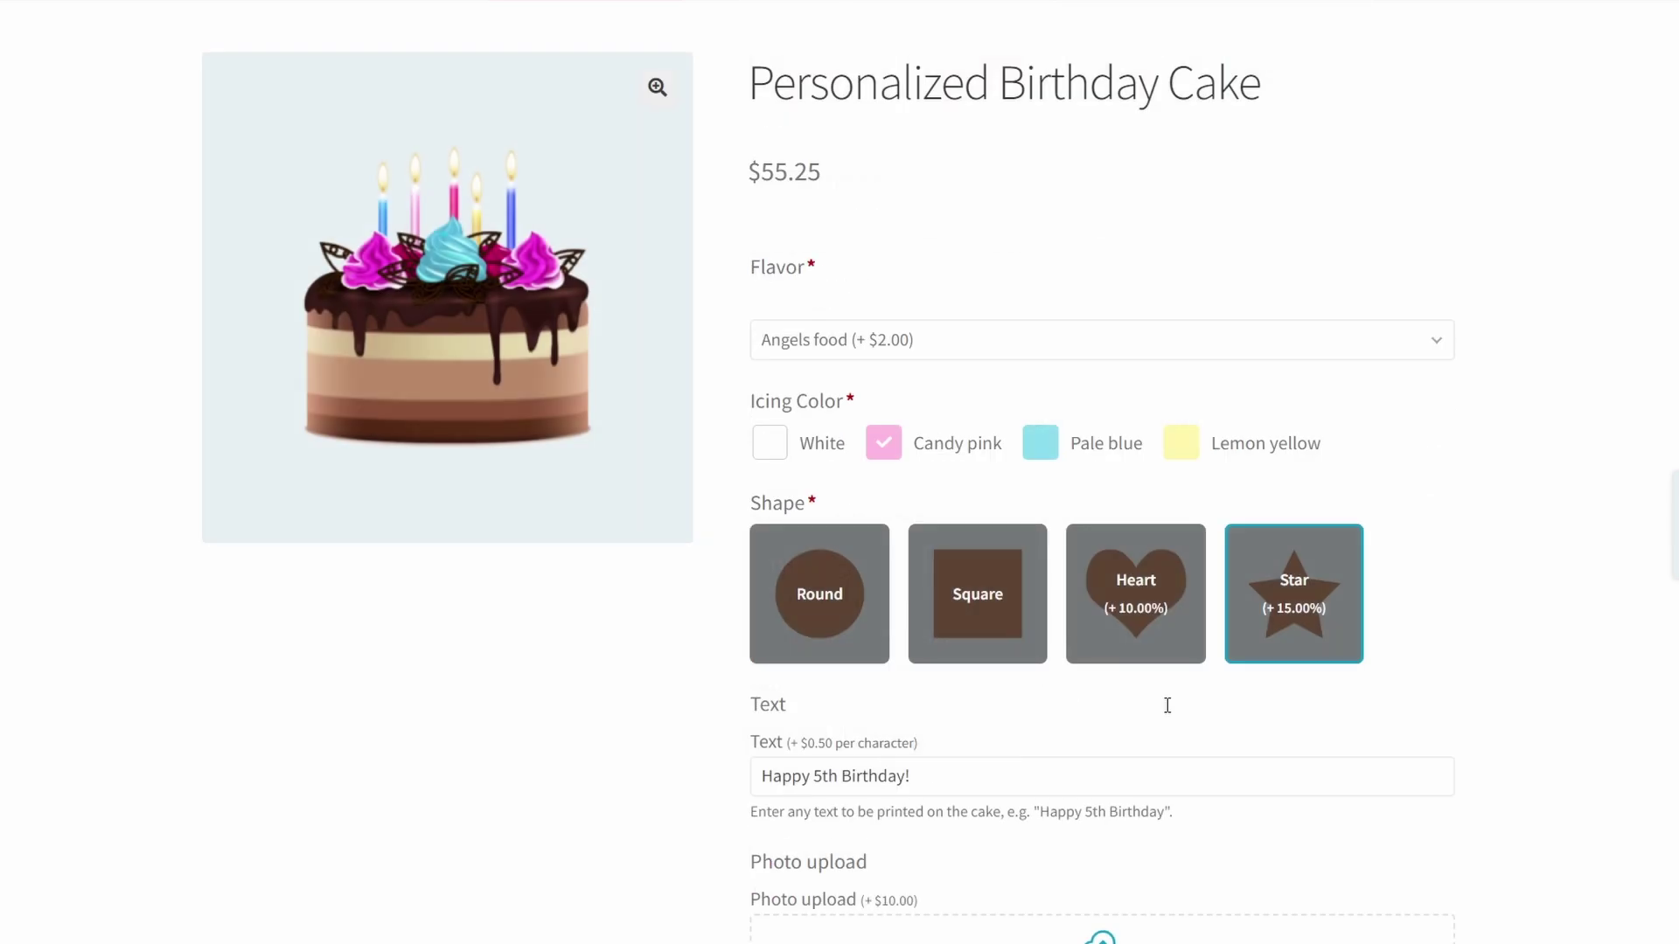